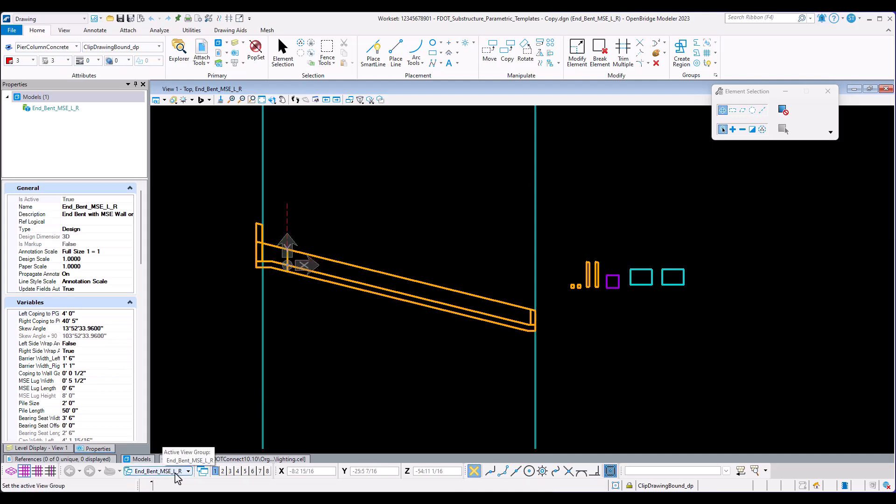
# Open the Variables dialog and move it clear of the end bent's skewed left end.
pyautogui.click(140, 459)
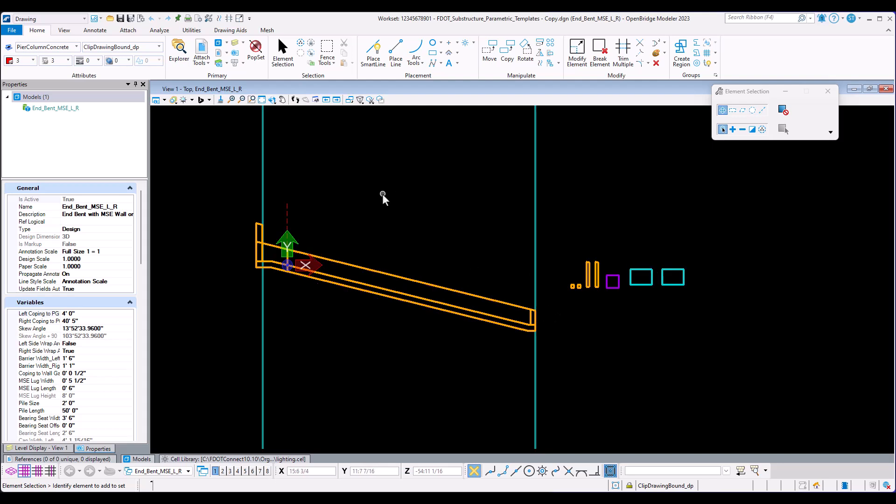
pyautogui.press('space')
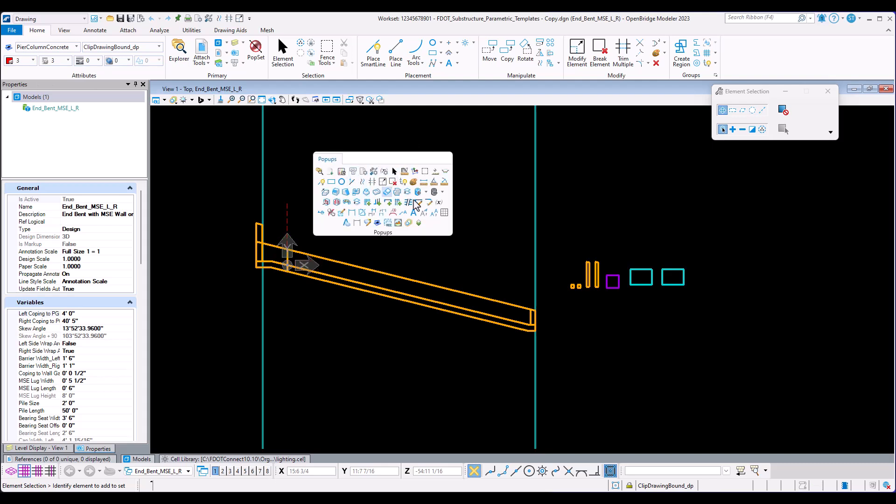
pyautogui.click(439, 204)
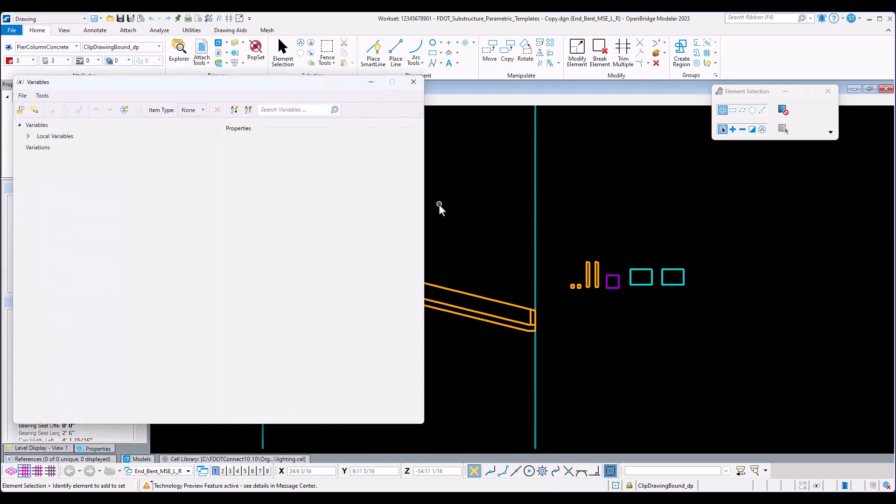
pyautogui.moveTo(289, 87); pyautogui.dragTo(656, 116)
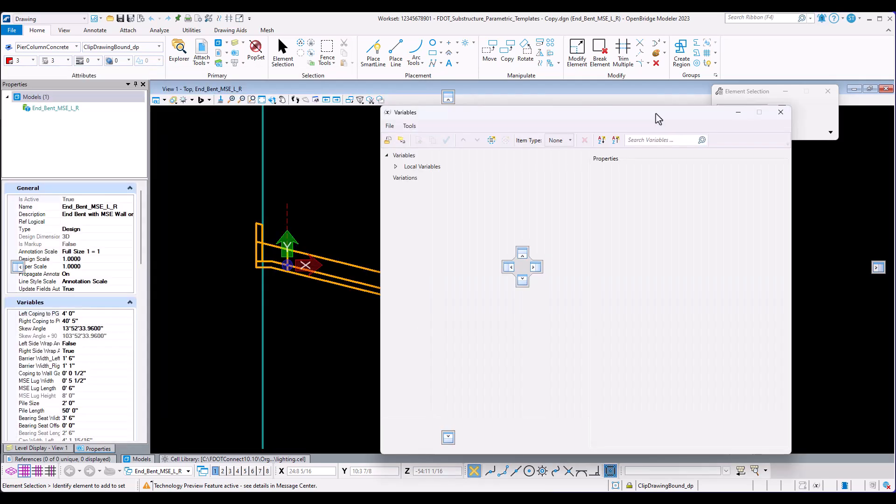
pyautogui.moveTo(540, 84); pyautogui.dragTo(487, 73)
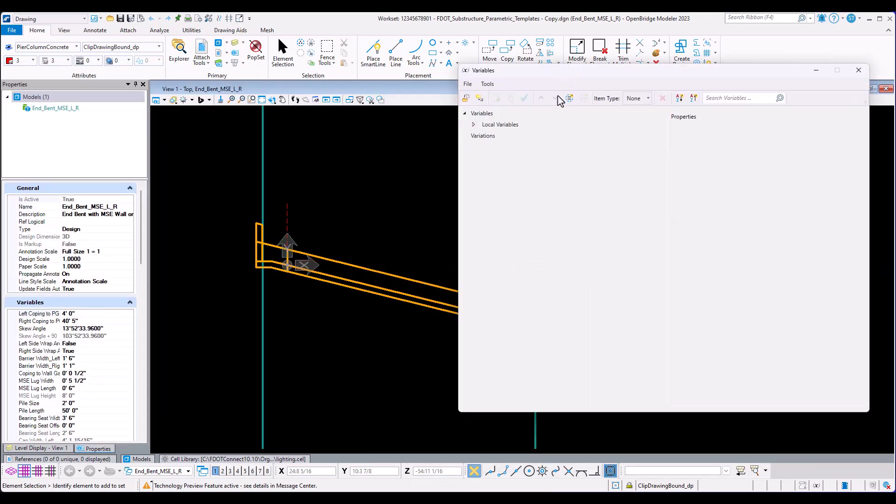
# Examine the individual variables in the General group of the local variables.
pyautogui.click(473, 125)
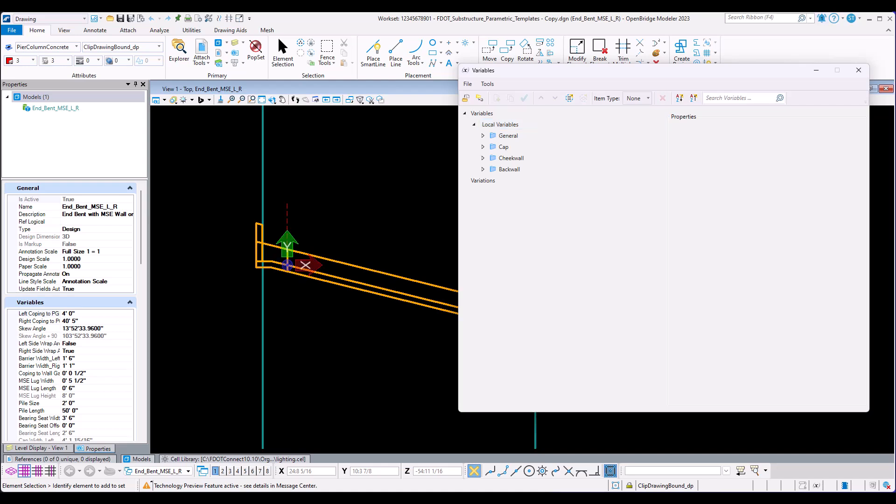
pyautogui.click(508, 137)
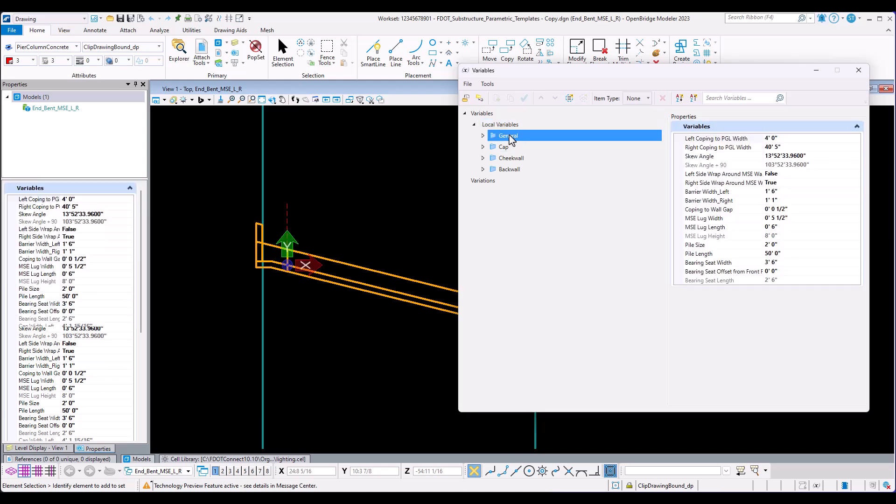
pyautogui.click(483, 136)
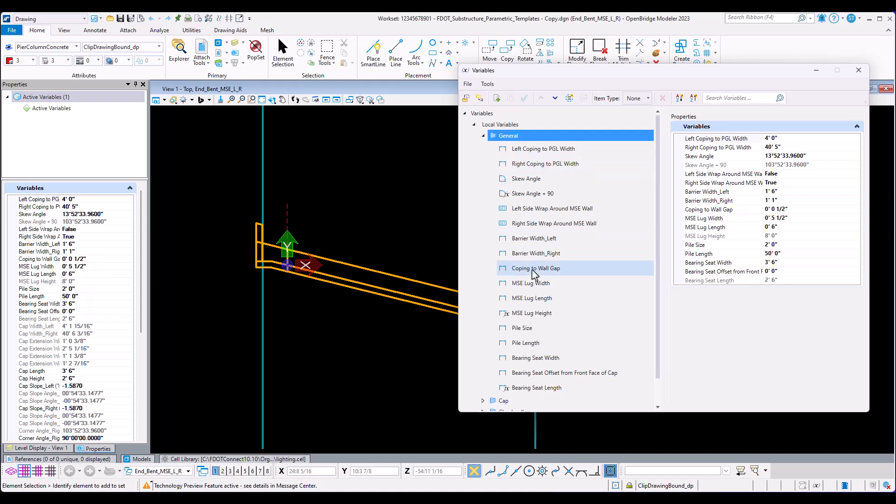
pyautogui.click(484, 136)
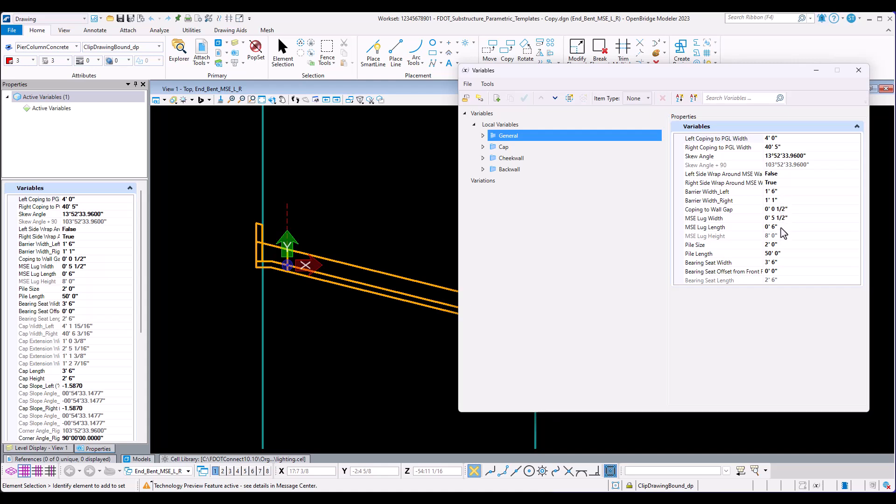
# Set the Pile Length variable in the General group to 105' 0".
pyautogui.click(782, 255)
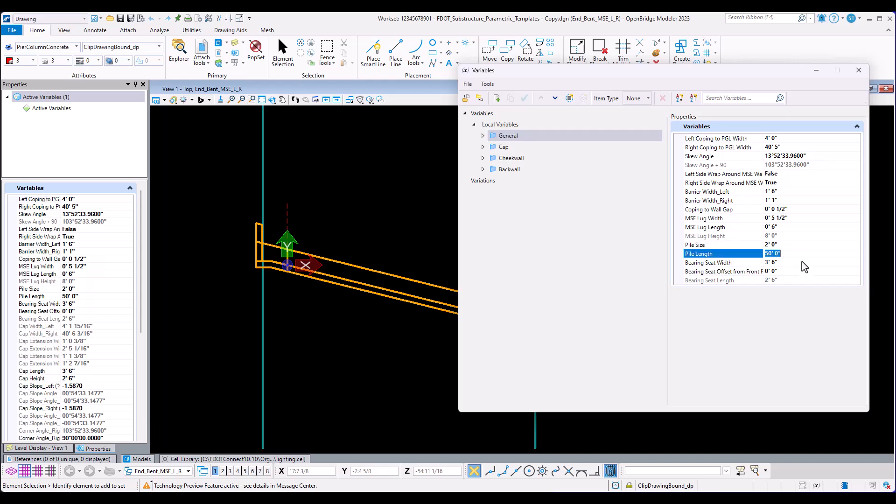
pyautogui.write('105')
pyautogui.press('Return')
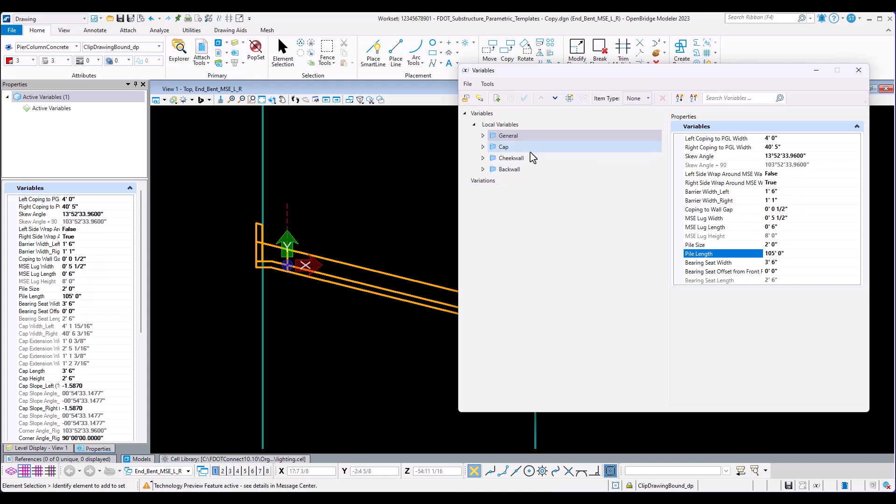
# Review the Cap variables and set both Cheekwall Height_Left and Cheekwall Height_Right to 7' 0".
pyautogui.click(519, 147)
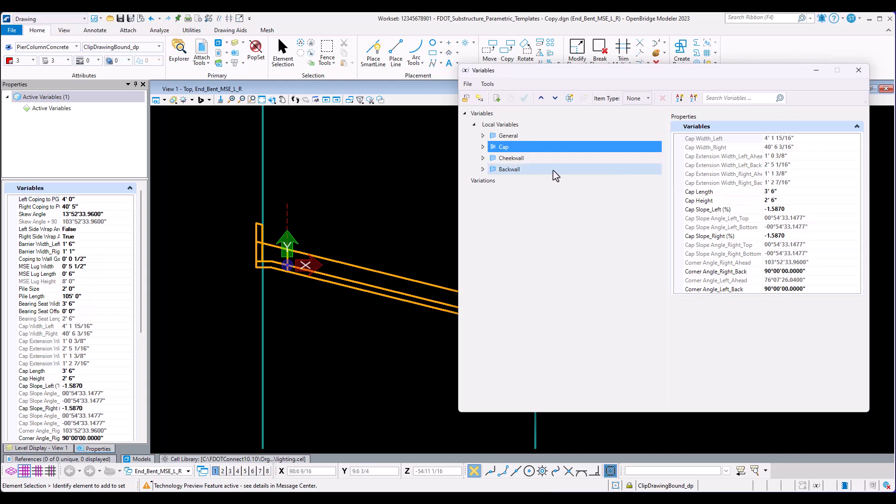
pyautogui.click(532, 163)
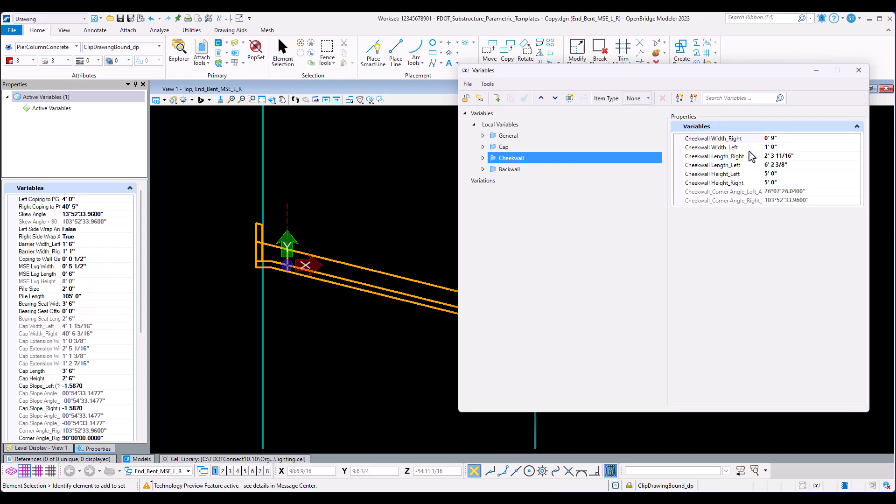
pyautogui.click(774, 175)
pyautogui.click(769, 176)
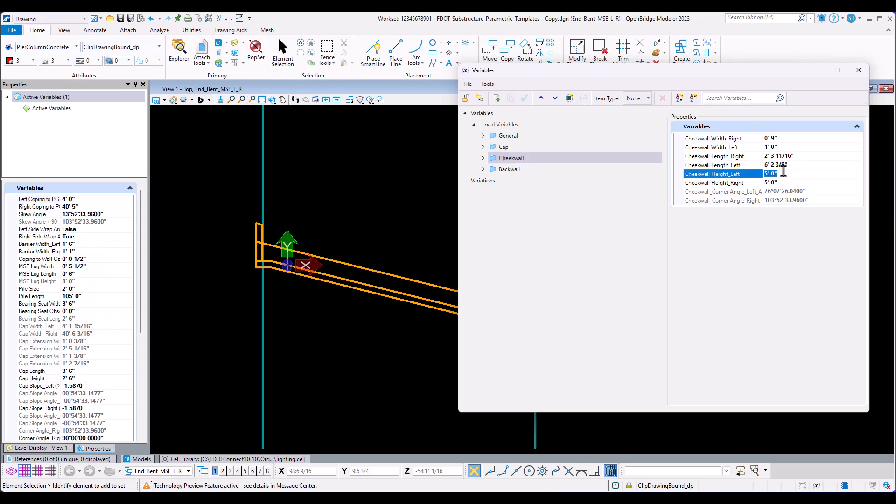
pyautogui.write('7')
pyautogui.click(783, 183)
pyautogui.doubleClick(783, 182)
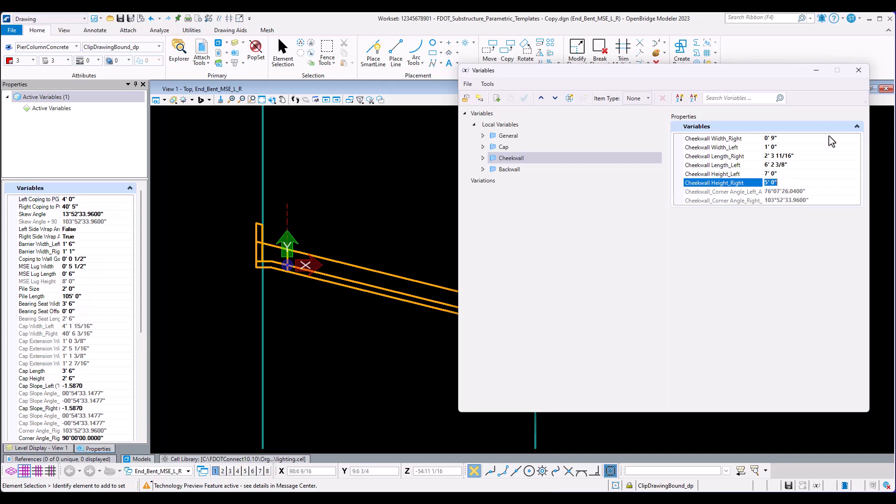
pyautogui.write('7')
pyautogui.press('Return')
# Review the Backwall variables, then close the Variables dialog and show the whole end bent in the right isometric view.
pyautogui.click(521, 169)
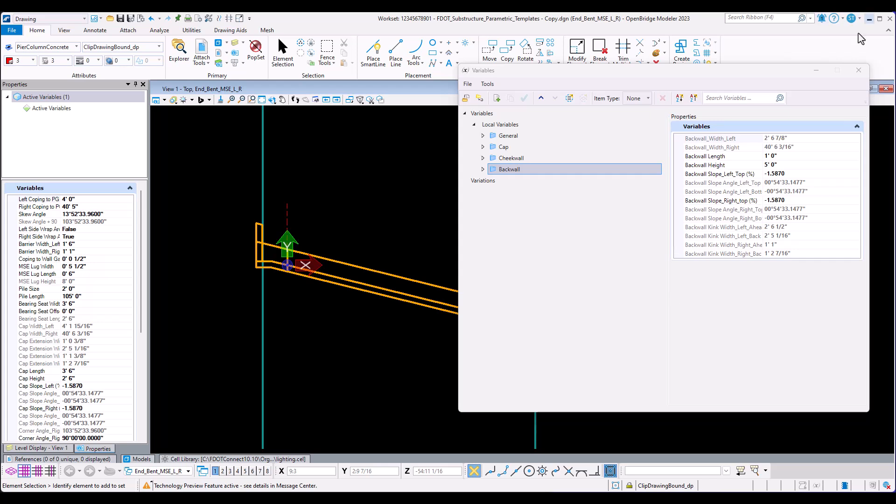
pyautogui.click(858, 70)
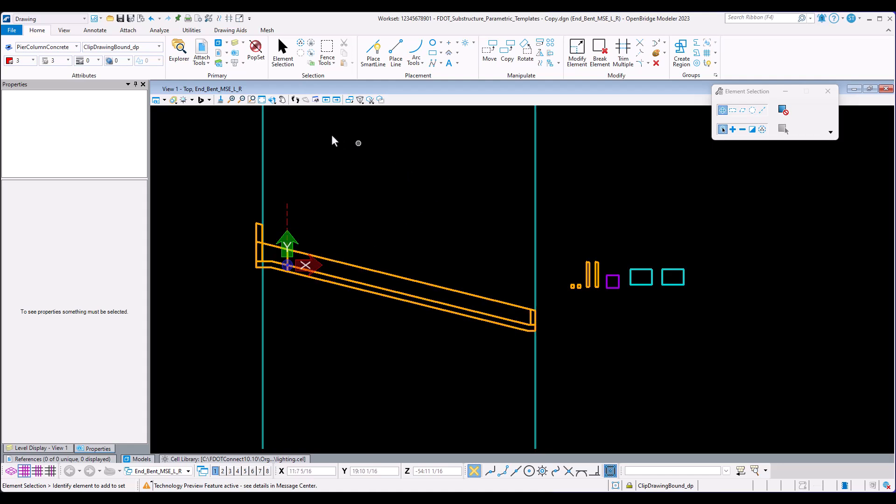
pyautogui.click(273, 98)
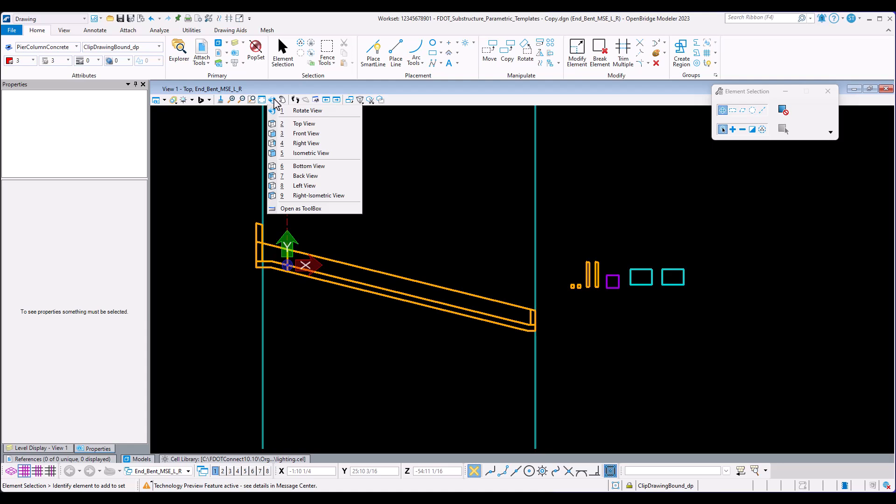
pyautogui.click(311, 196)
pyautogui.moveTo(480, 201); pyautogui.dragTo(507, 403, button='middle')
pyautogui.press('Escape')
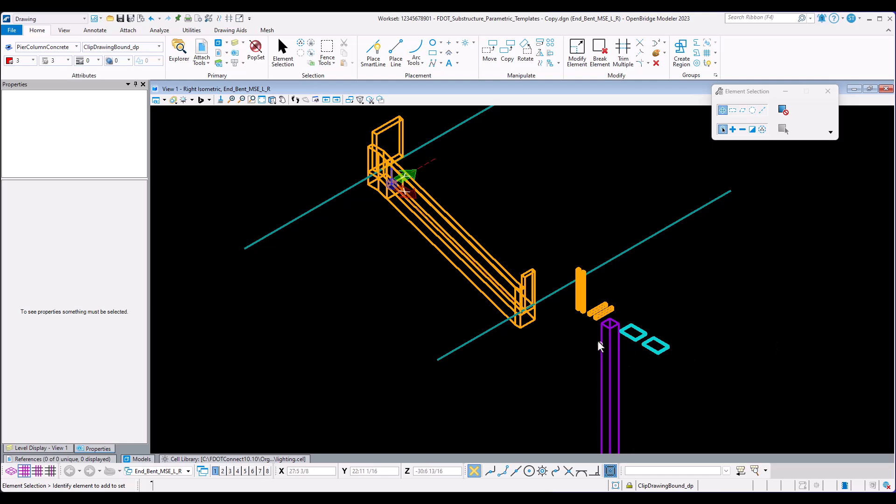
# Copy the horizontal bar farther from the pile, snapping its upper far corner to the far bottom corner of the cap's right end.
pyautogui.scroll(5, 595, 322)
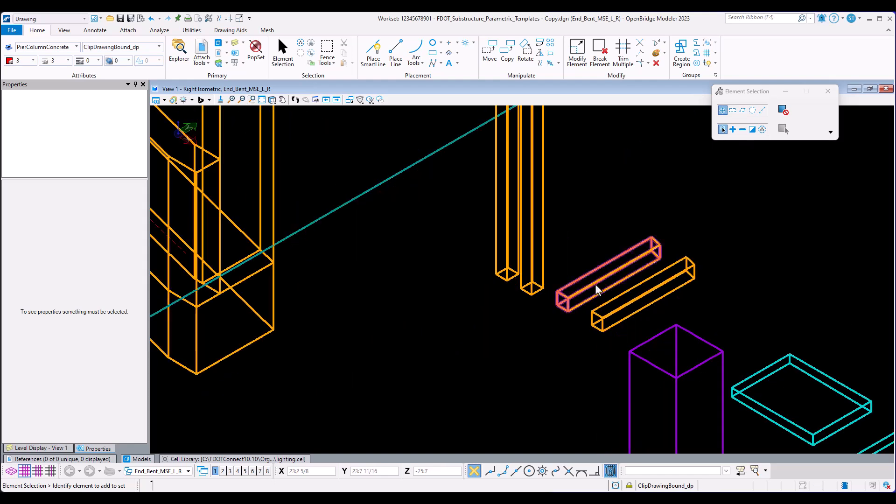
pyautogui.click(595, 283)
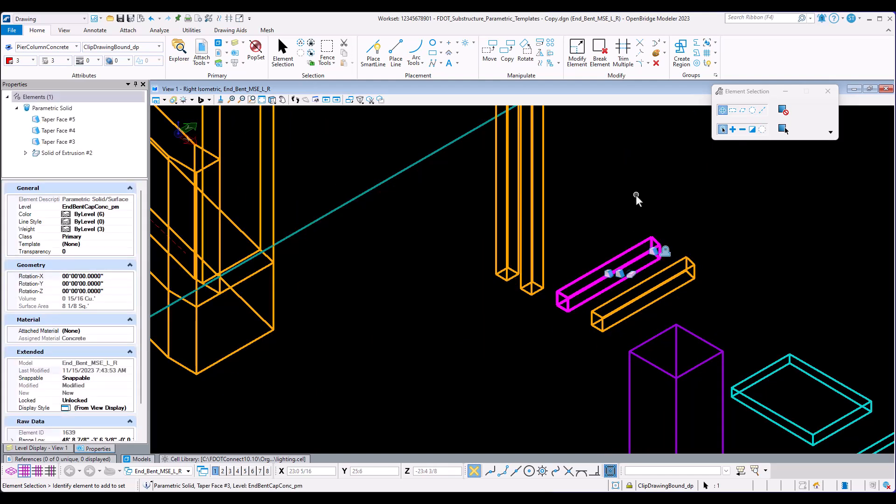
pyautogui.press('space')
pyautogui.press('e')
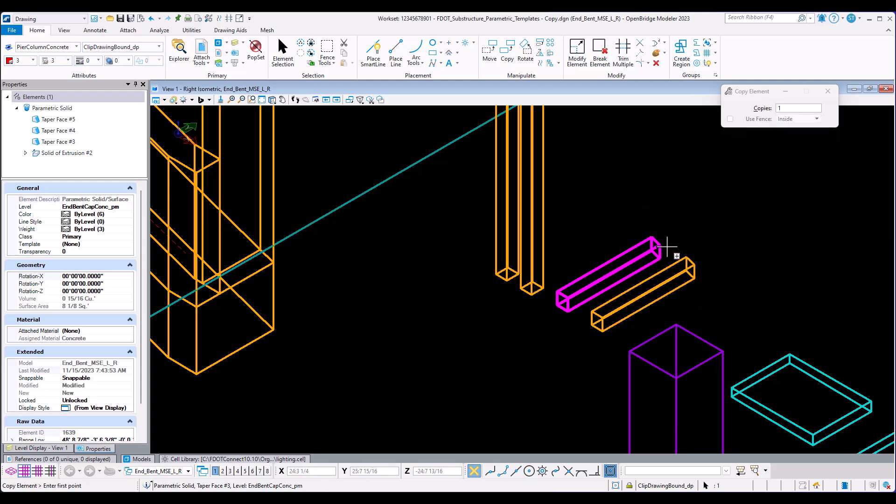
pyautogui.scroll(4, 667, 246)
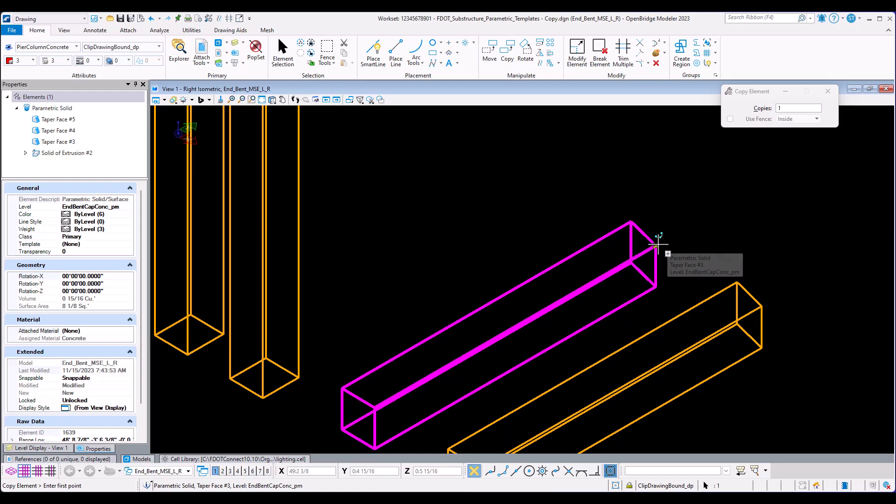
pyautogui.click(658, 244)
pyautogui.scroll(-4, 659, 243)
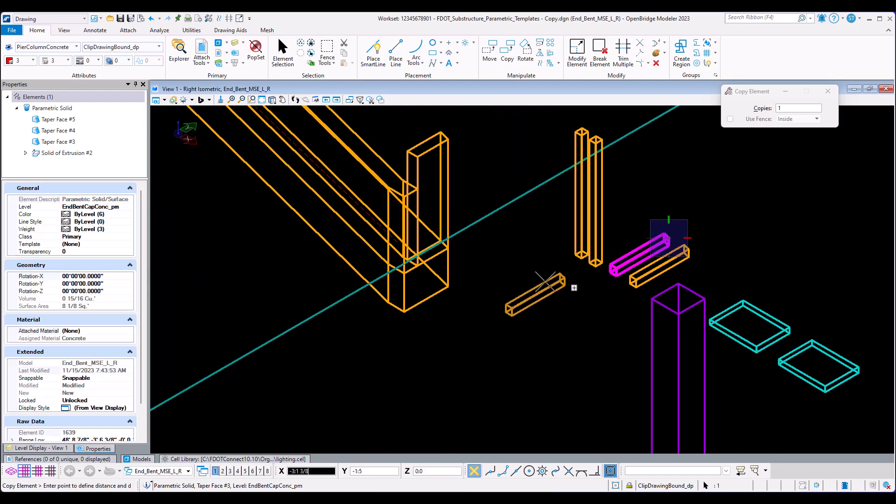
pyautogui.scroll(5, 459, 294)
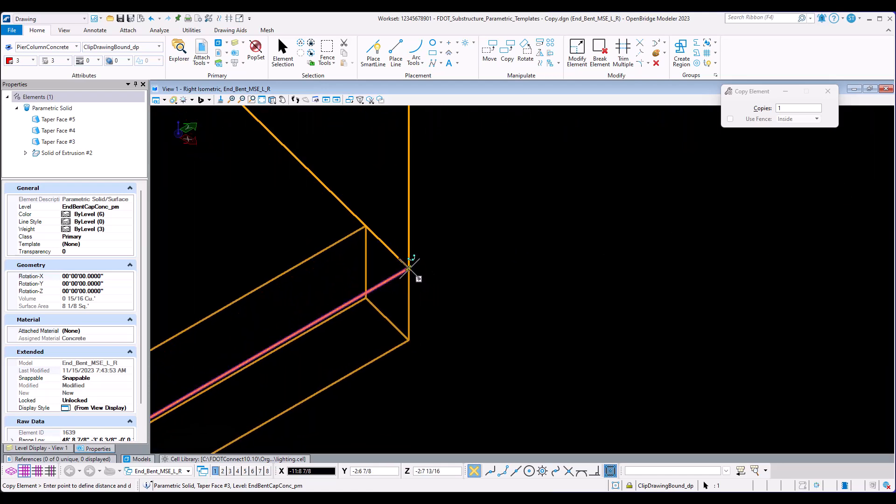
pyautogui.click(409, 269)
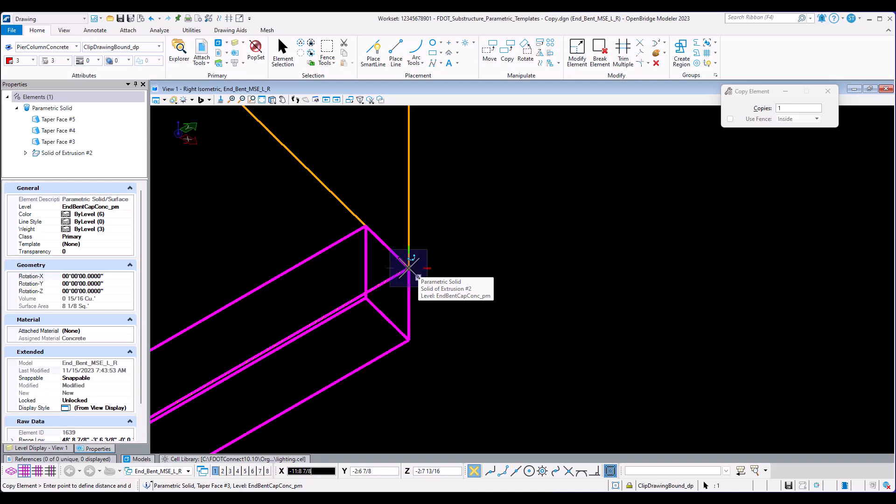
pyautogui.rightClick(725, 244)
pyautogui.scroll(-2, 723, 241)
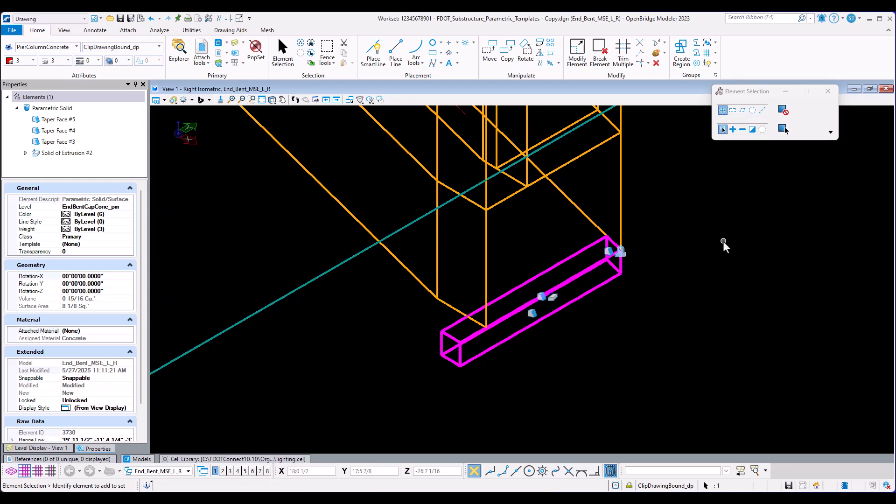
pyautogui.click(699, 291)
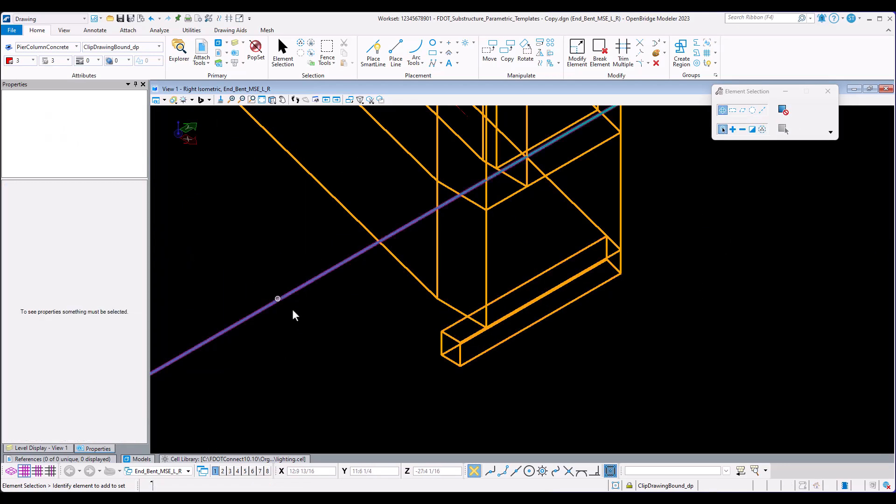
# Shorten the copied bar's extrusion to about 3' 4 3/8", snapping its free end to the cap's near bottom corner.
pyautogui.click(477, 334)
pyautogui.scroll(-2, 483, 327)
pyautogui.scroll(-2, 488, 325)
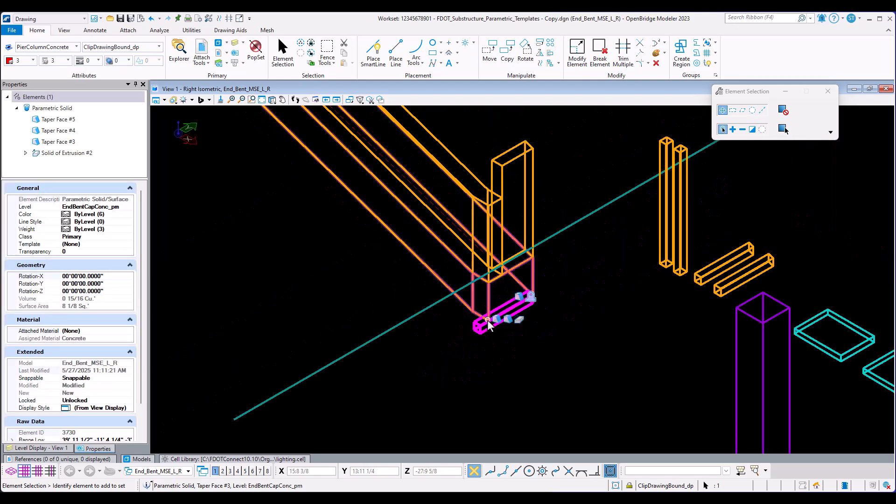
pyautogui.scroll(3, 488, 325)
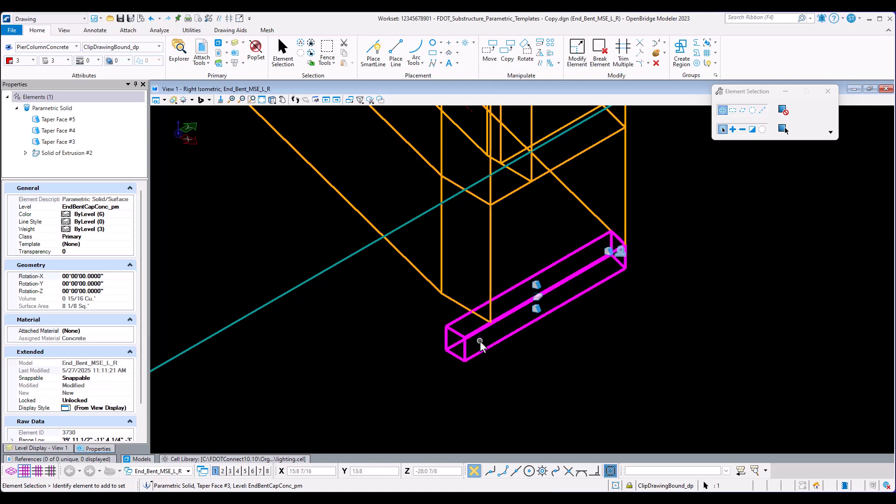
pyautogui.click(539, 301)
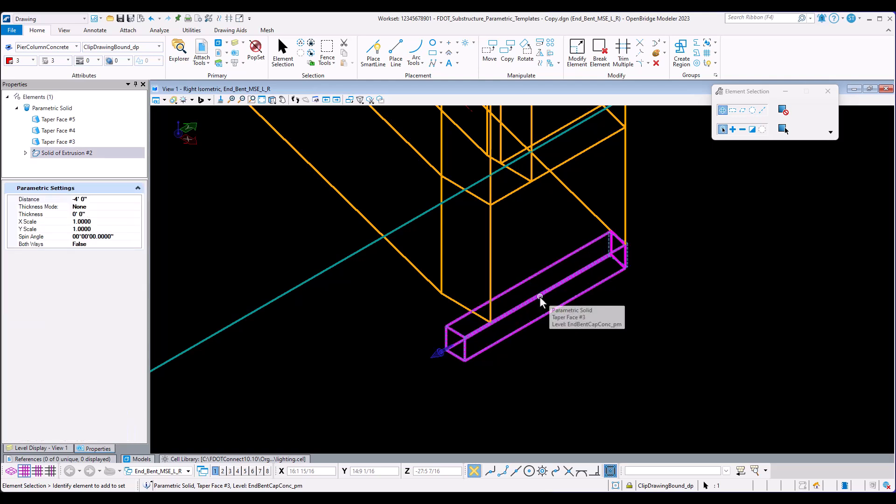
pyautogui.click(439, 354)
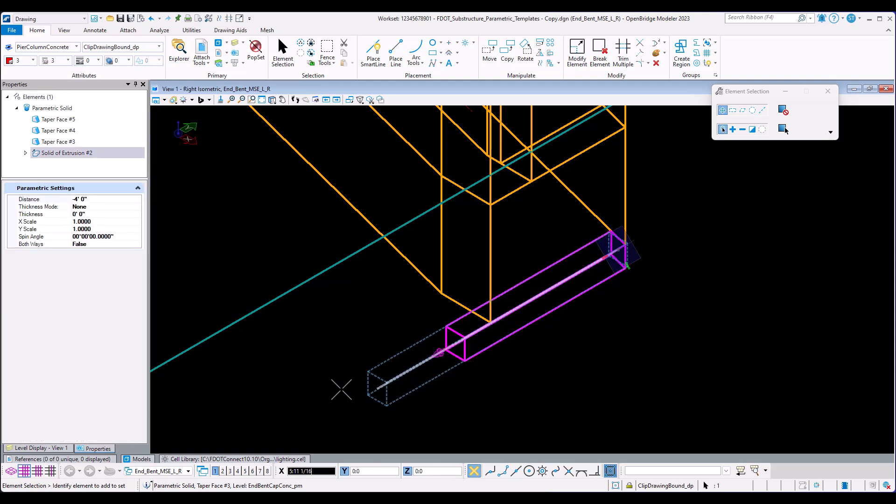
pyautogui.scroll(2, 472, 335)
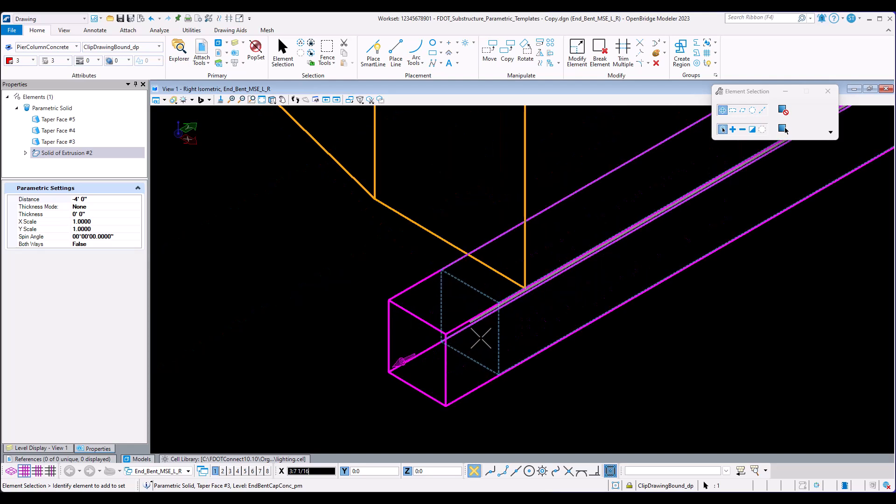
pyautogui.scroll(2, 516, 316)
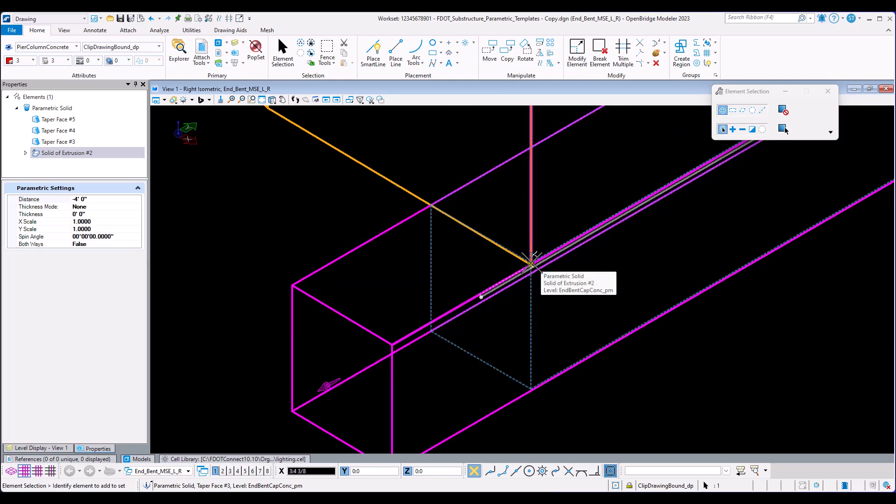
pyautogui.click(531, 259)
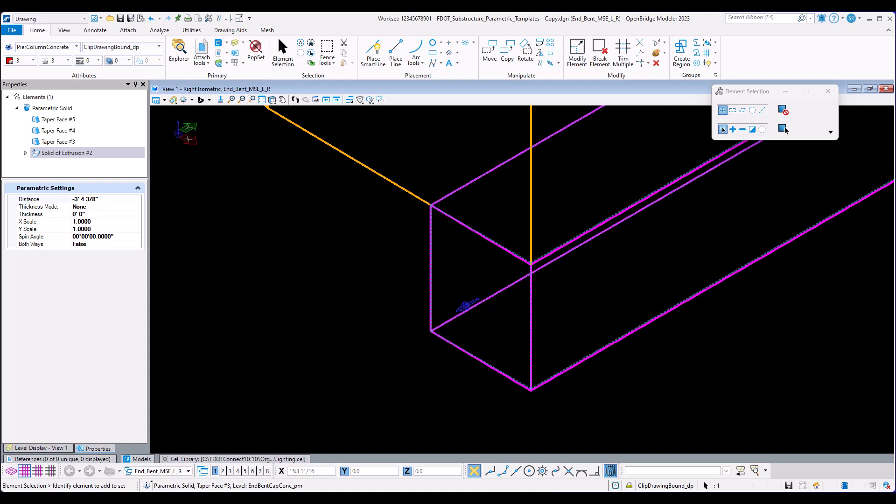
# Copy the vertical bar nearer the pile, snapping its upper outer corner to the near top corner of the backwall's right end.
pyautogui.click(379, 282)
pyautogui.scroll(-3, 506, 279)
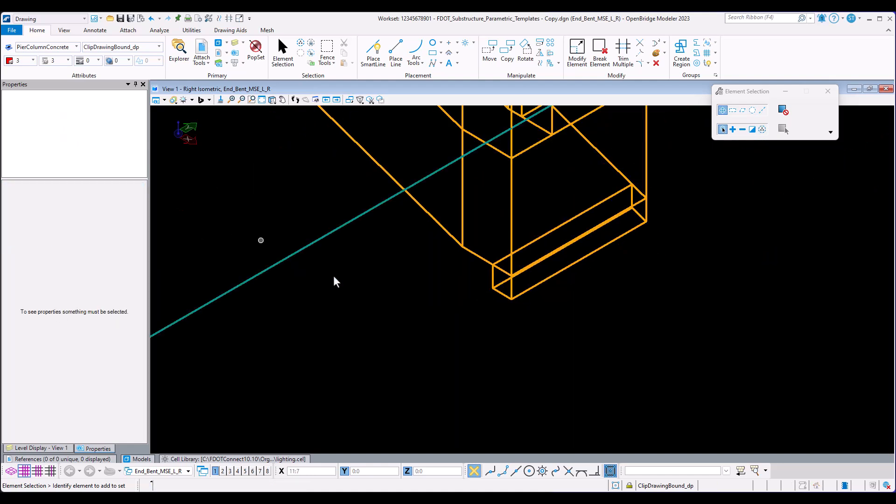
pyautogui.scroll(-3, 408, 280)
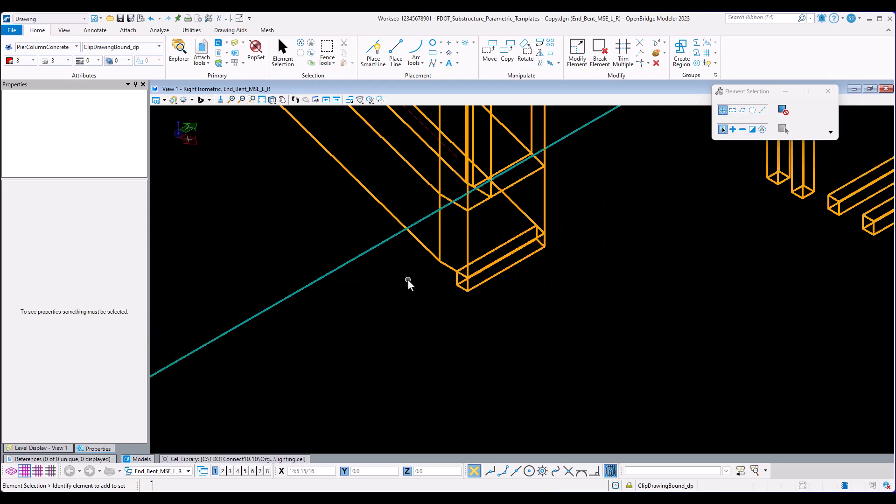
pyautogui.scroll(5, 469, 238)
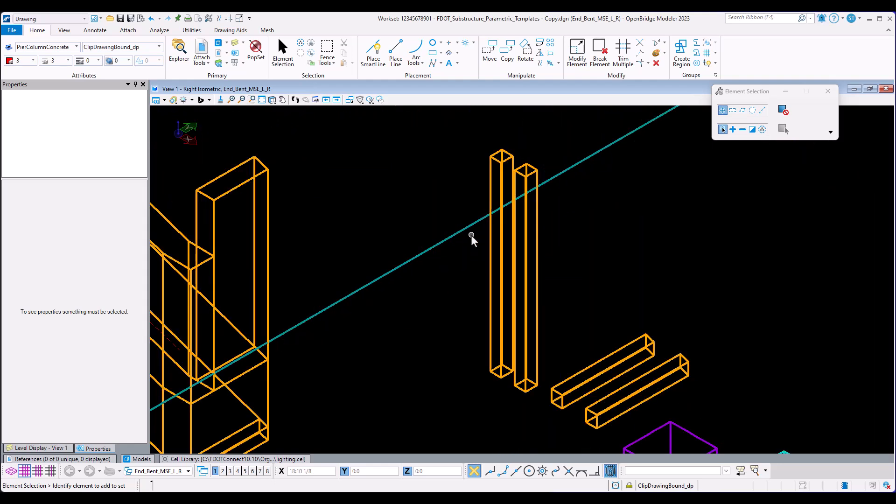
pyautogui.click(536, 219)
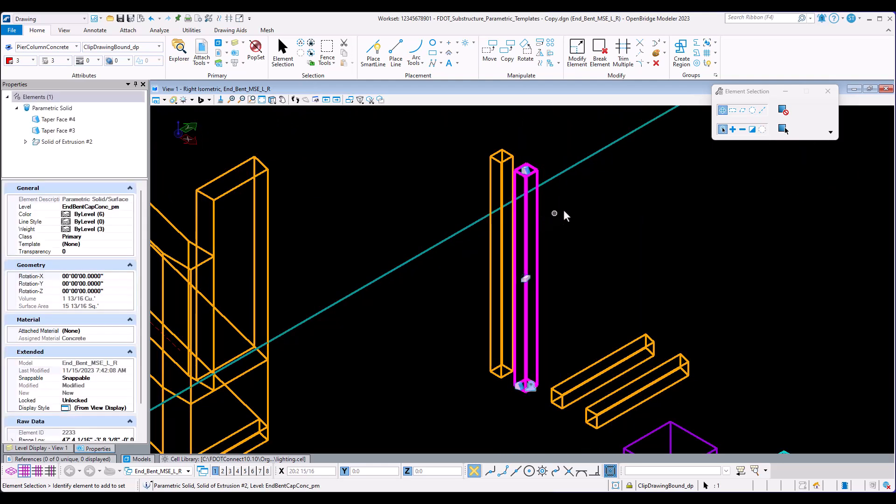
pyautogui.press('space')
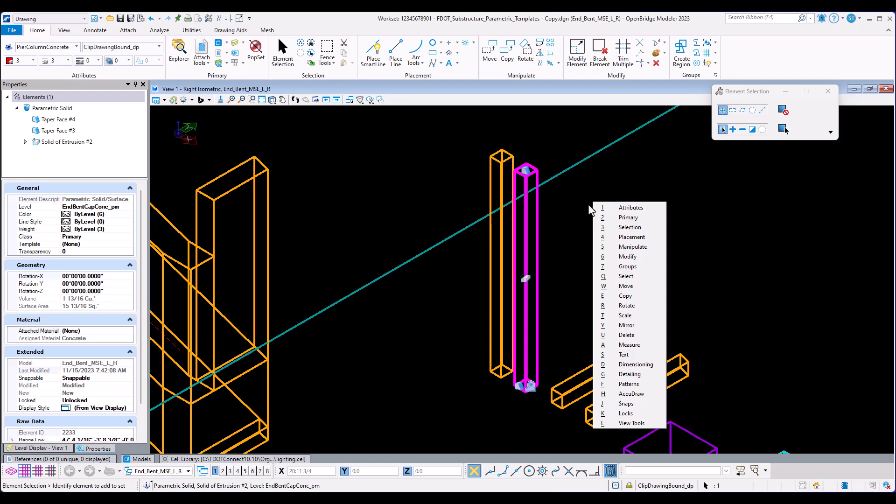
pyautogui.press('c')
pyautogui.scroll(2, 551, 158)
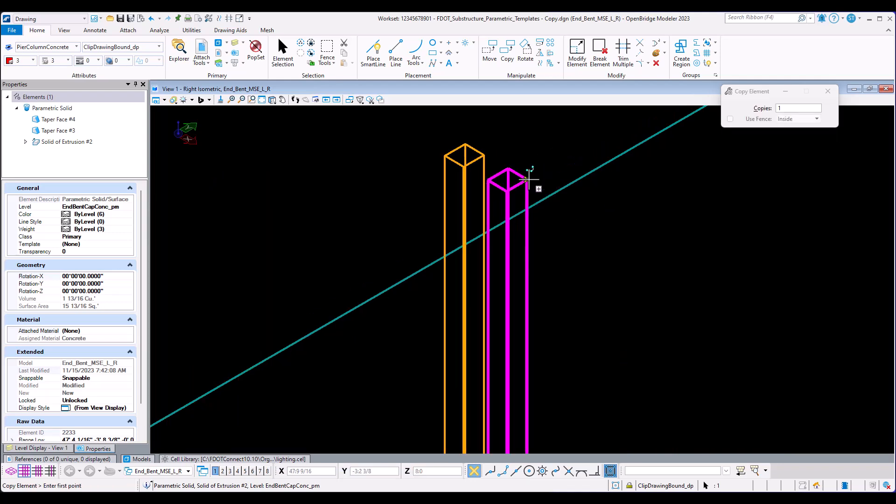
pyautogui.click(529, 178)
pyautogui.scroll(-3, 532, 180)
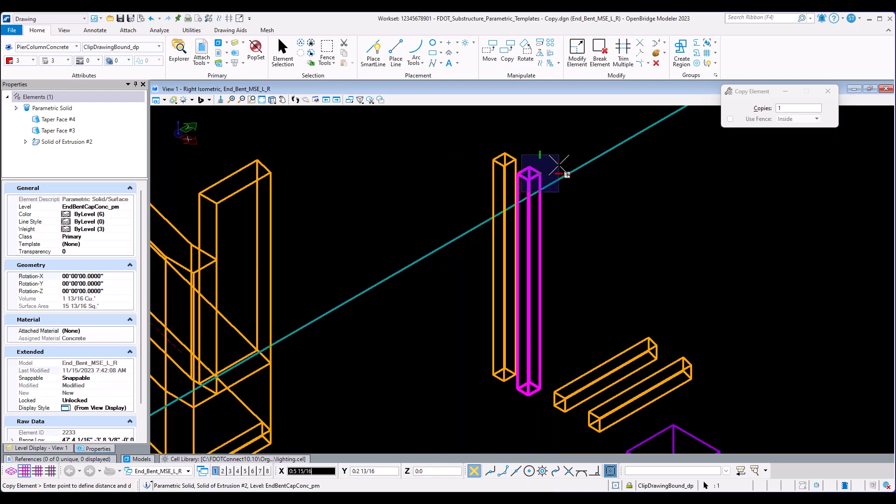
pyautogui.scroll(1, 490, 220)
pyautogui.scroll(3, 499, 173)
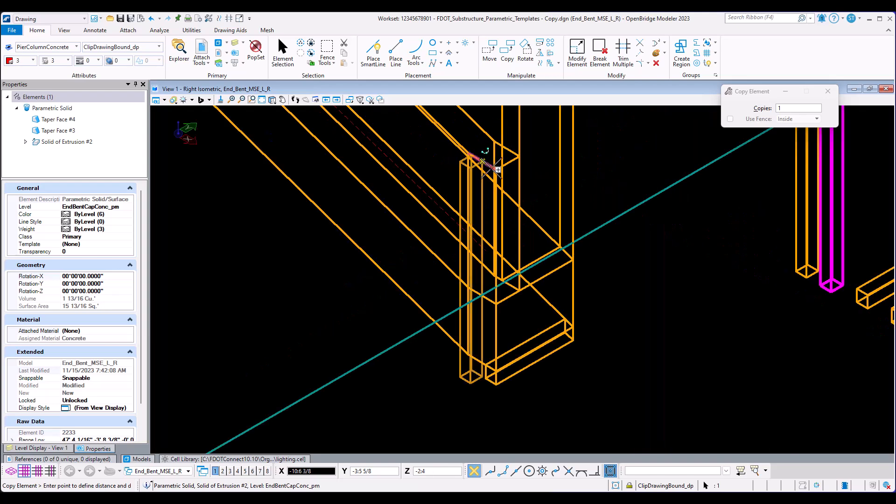
pyautogui.moveTo(504, 165); pyautogui.dragTo(514, 298, button='middle')
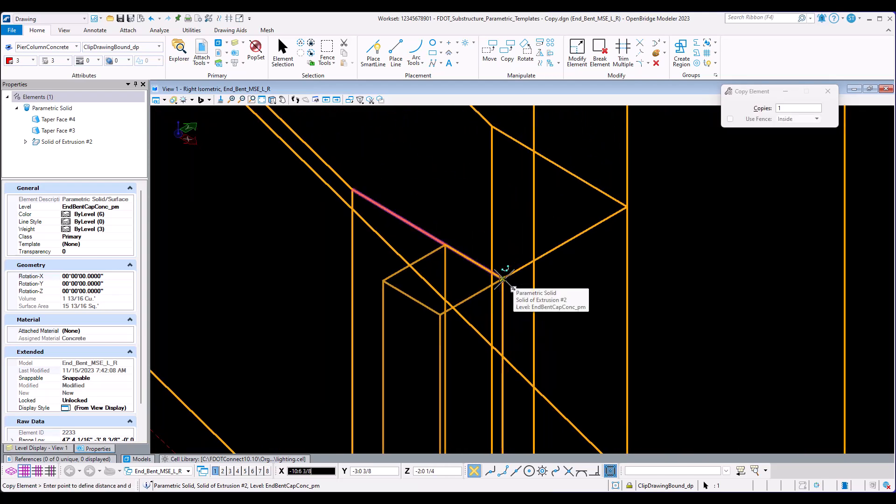
pyautogui.click(502, 279)
pyautogui.press('Escape')
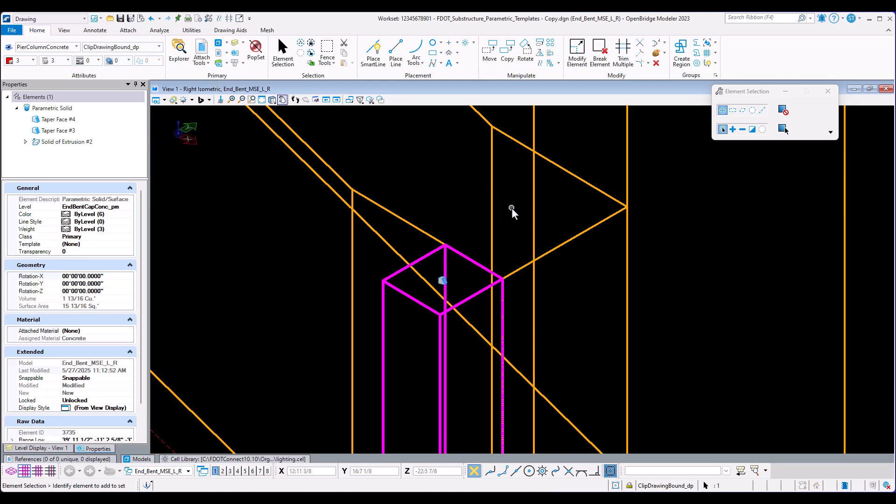
pyautogui.scroll(-7, 576, 257)
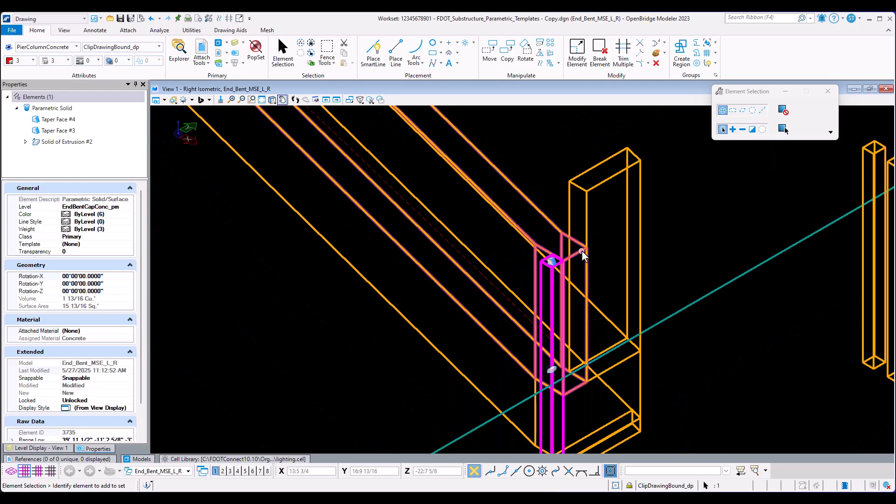
pyautogui.click(548, 135)
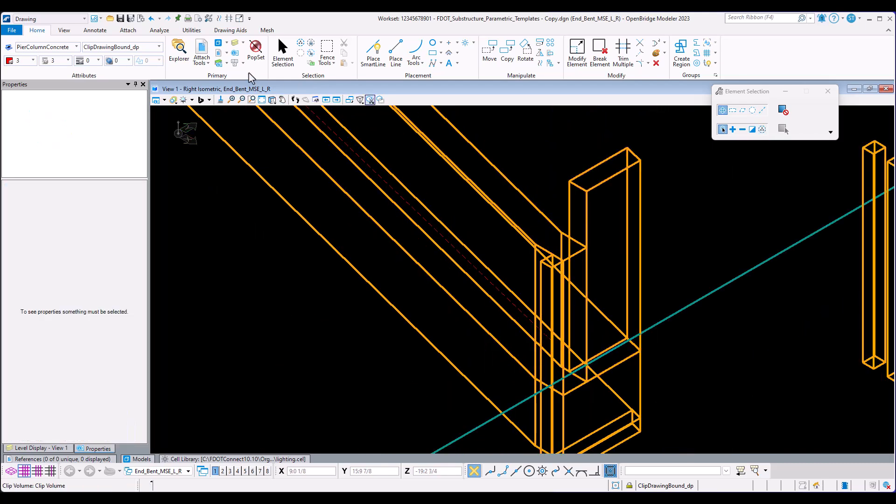
# In the Modeling workflow, start Unite Solids with originals hidden and pick the left cheekwall solids, left cap end, backwall and cap.
pyautogui.click(52, 19)
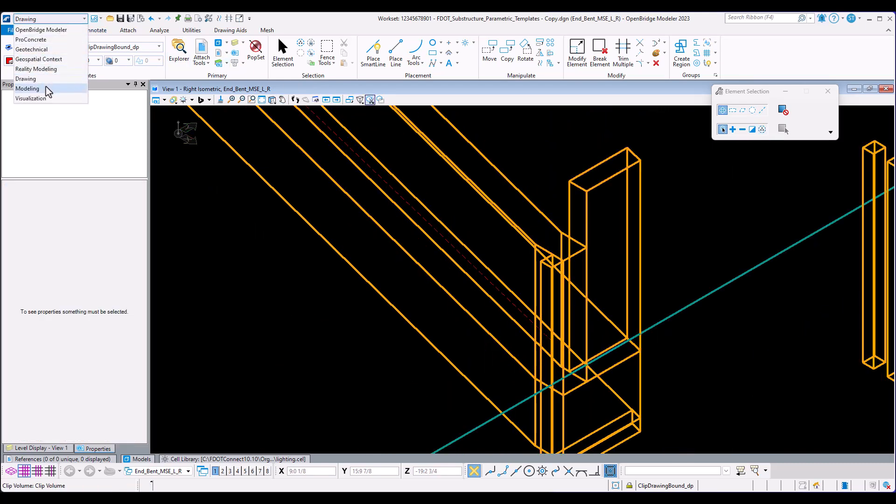
pyautogui.click(47, 89)
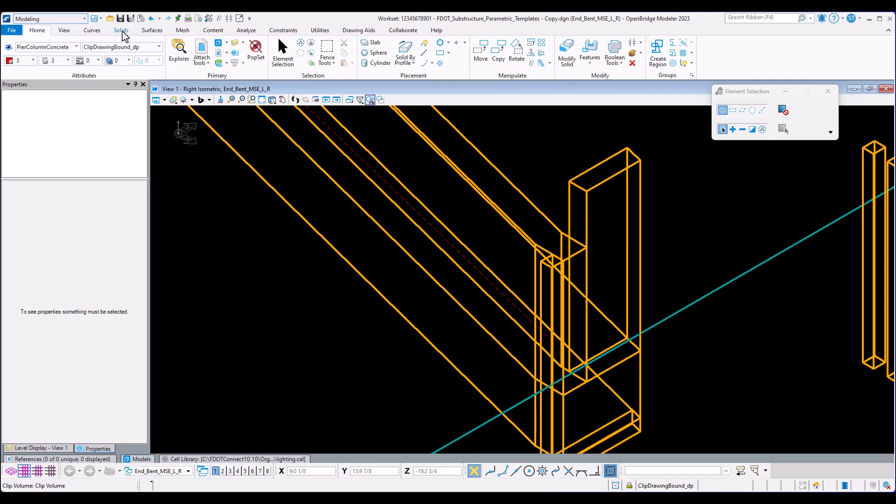
pyautogui.click(122, 32)
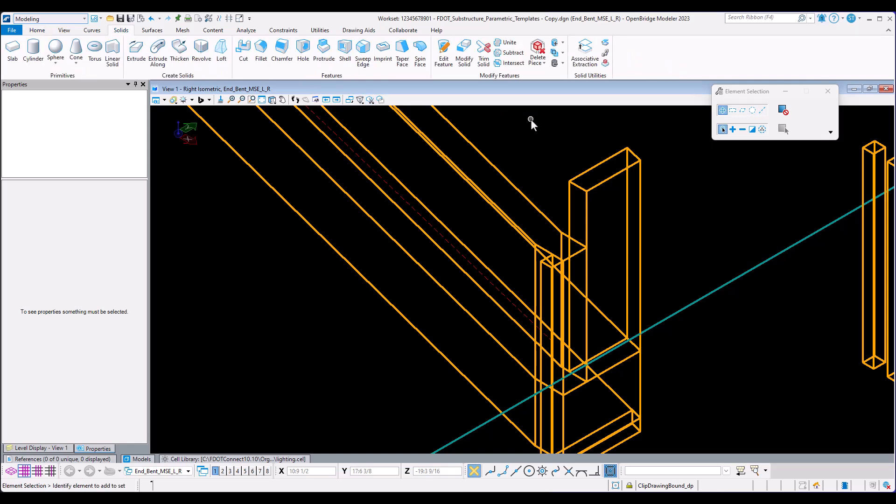
pyautogui.click(506, 43)
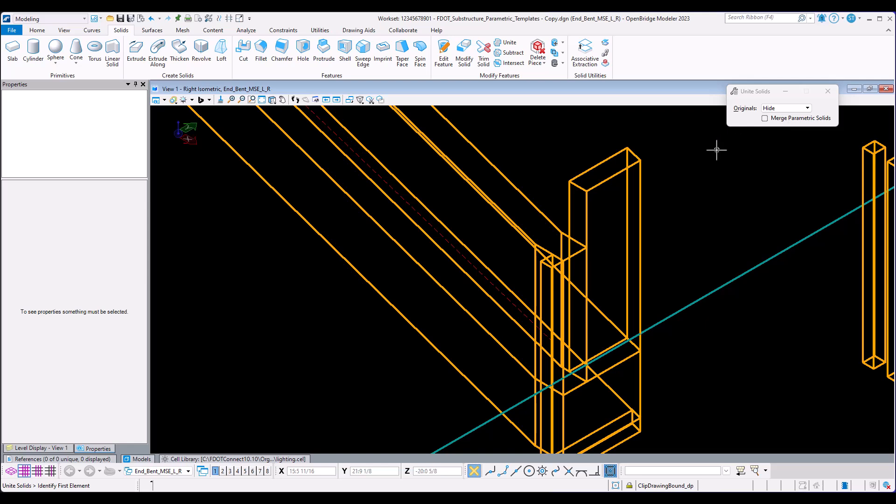
pyautogui.scroll(-2, 699, 182)
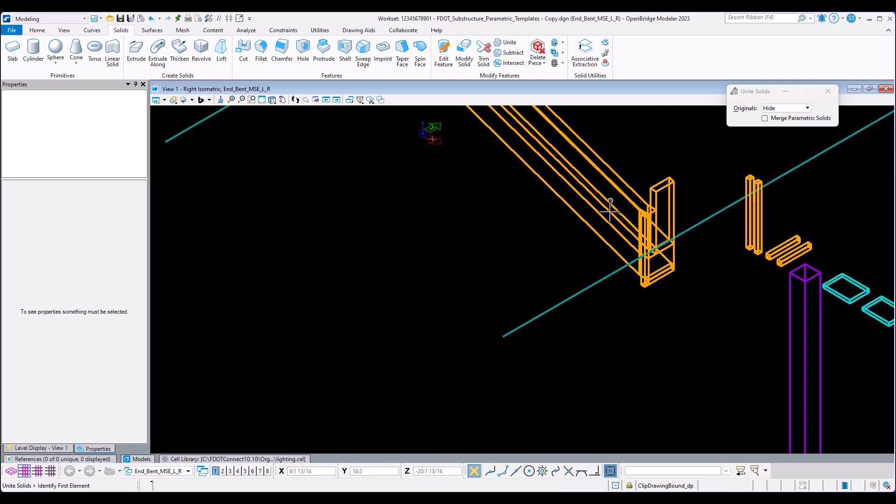
pyautogui.moveTo(621, 152); pyautogui.dragTo(594, 329, button='middle')
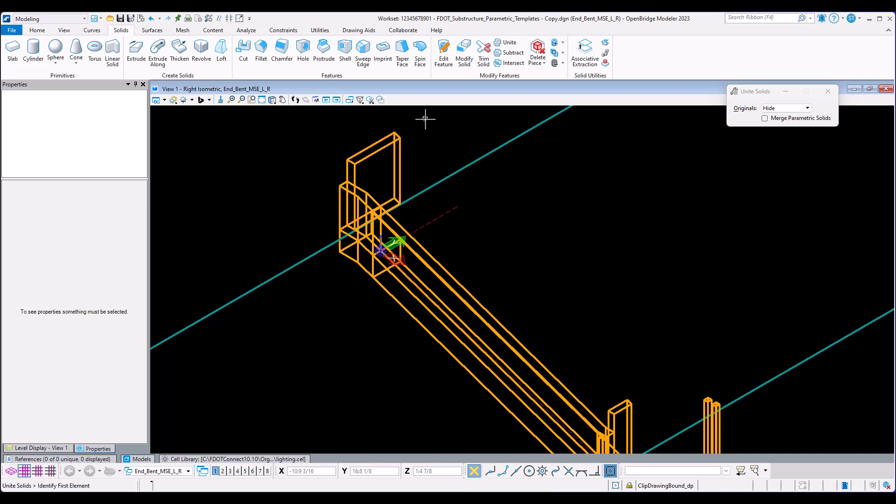
pyautogui.moveTo(424, 119); pyautogui.dragTo(320, 192)
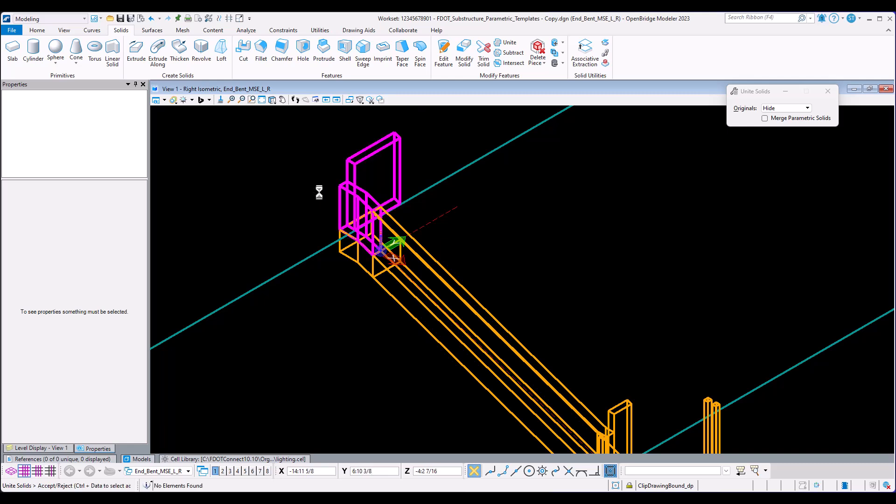
pyautogui.scroll(2, 351, 279)
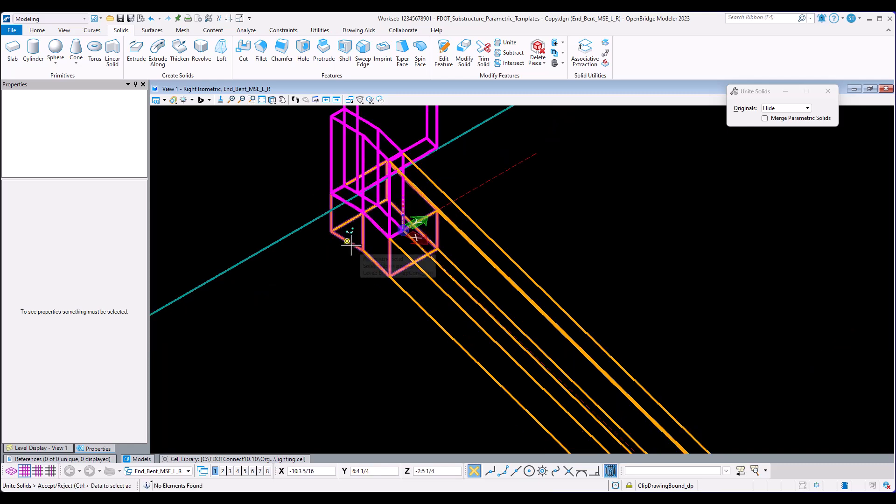
pyautogui.keyDown('ctrl'); pyautogui.click(351, 245); pyautogui.keyUp('ctrl')
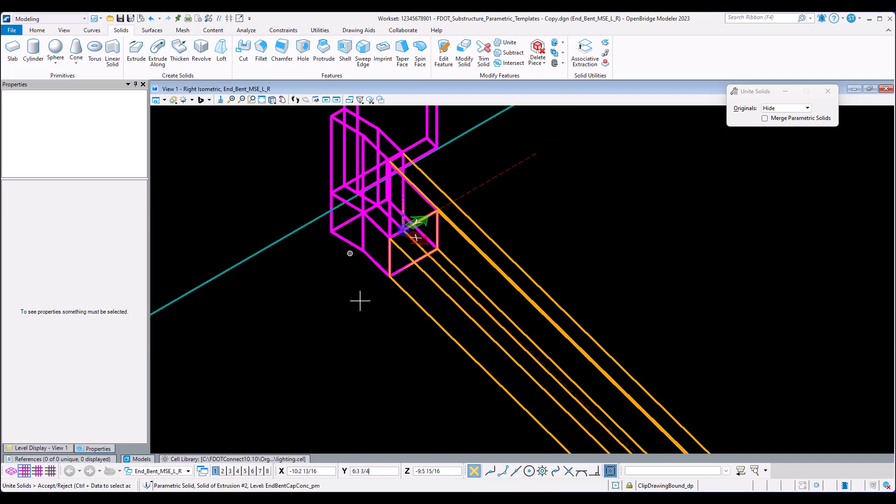
pyautogui.keyDown('ctrl'); pyautogui.click(492, 240); pyautogui.keyUp('ctrl')
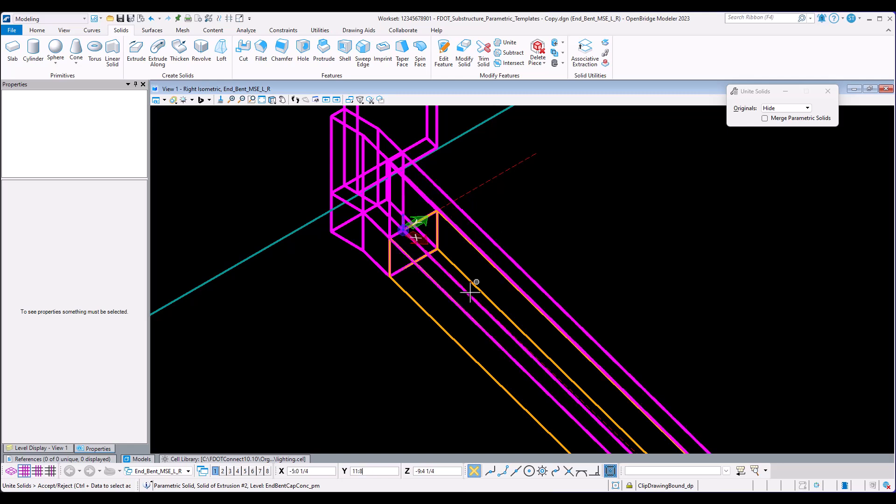
pyautogui.keyDown('ctrl'); pyautogui.click(448, 327); pyautogui.keyUp('ctrl')
# Add the right cheekwall and the copied vertical and horizontal bars to the selection, and unite all the end bent solids.
pyautogui.scroll(-3, 271, 153)
pyautogui.scroll(3, 458, 288)
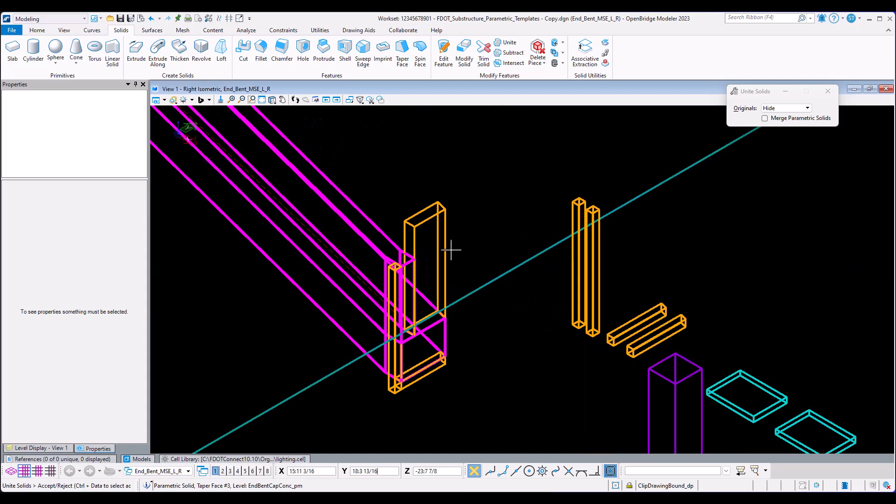
pyautogui.keyDown('ctrl'); pyautogui.click(434, 211); pyautogui.keyUp('ctrl')
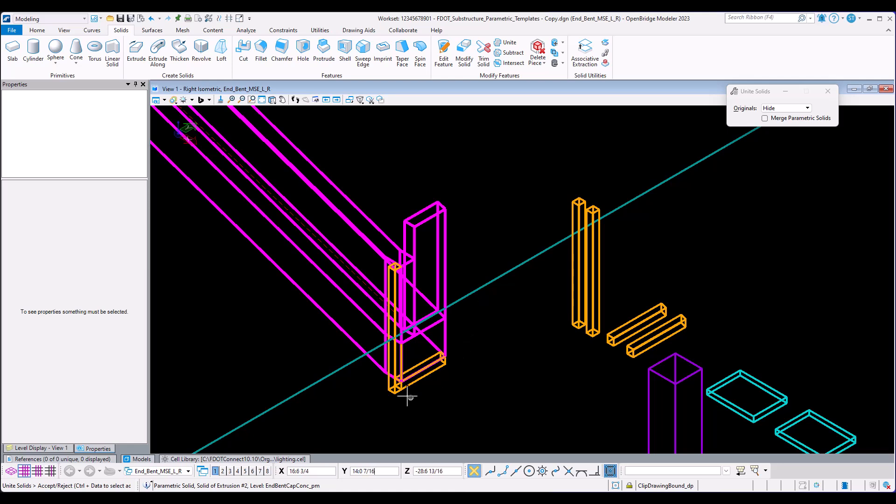
pyautogui.keyDown('ctrl'); pyautogui.click(393, 387); pyautogui.keyUp('ctrl')
pyautogui.scroll(2, 409, 396)
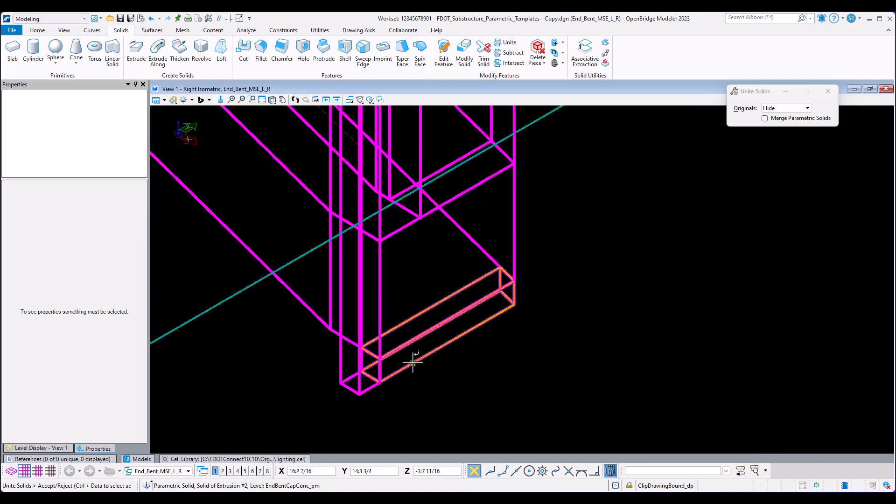
pyautogui.keyDown('ctrl'); pyautogui.click(414, 362); pyautogui.keyUp('ctrl')
pyautogui.scroll(-4, 606, 357)
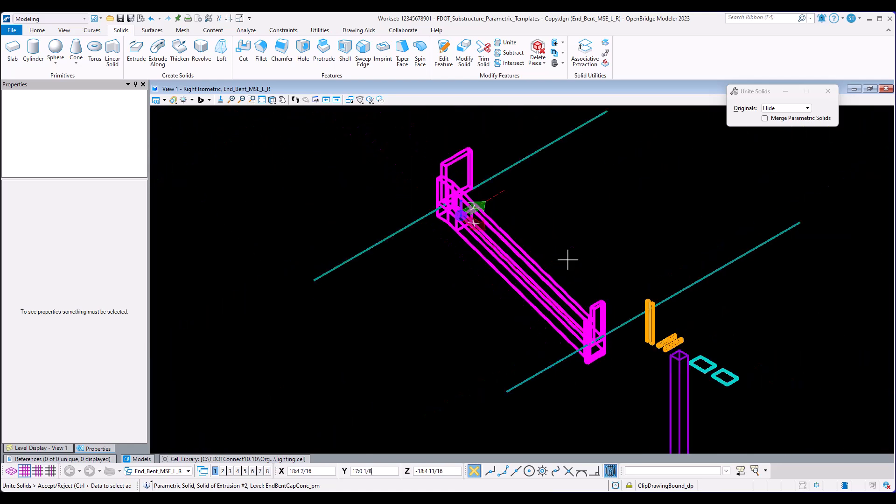
pyautogui.scroll(1, 478, 158)
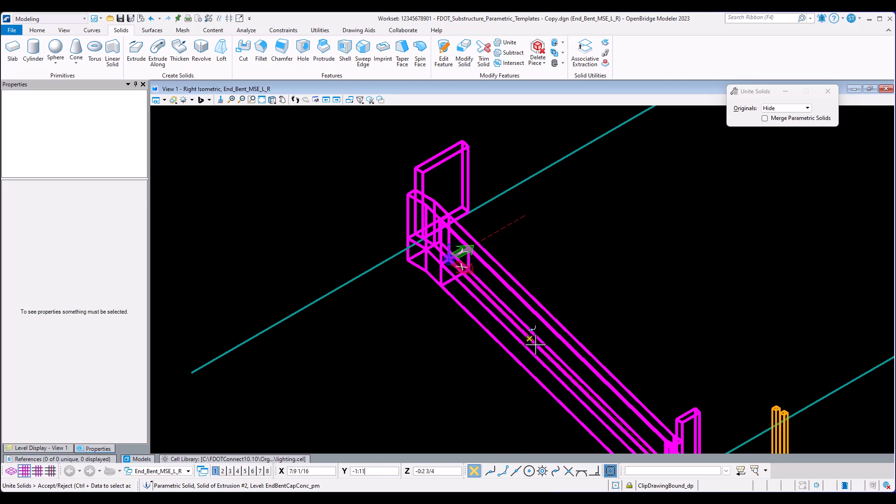
pyautogui.moveTo(611, 310); pyautogui.dragTo(562, 285, button='middle')
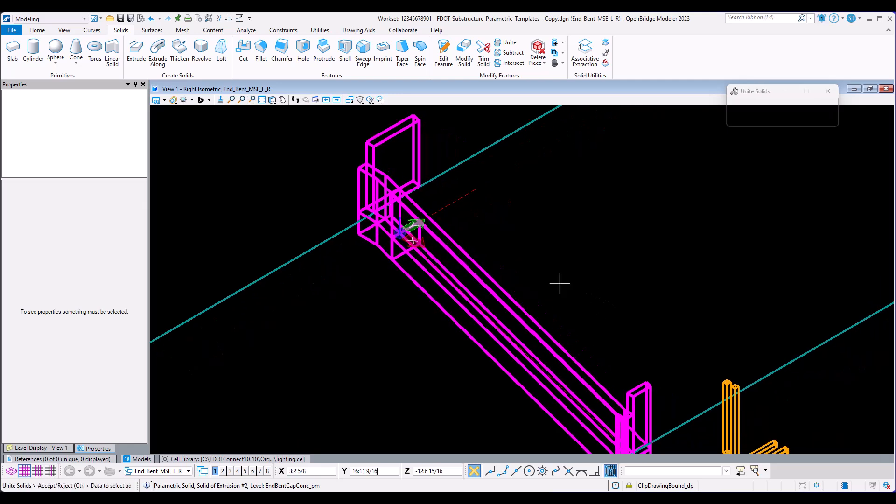
pyautogui.rightClick(561, 215)
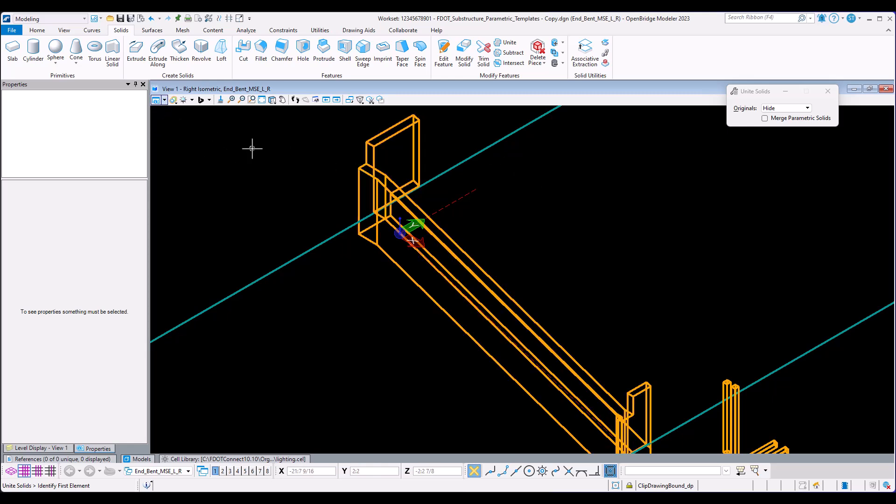
# Show the end bent in the top view and undo the last rotated element copy.
pyautogui.rightClick(659, 254)
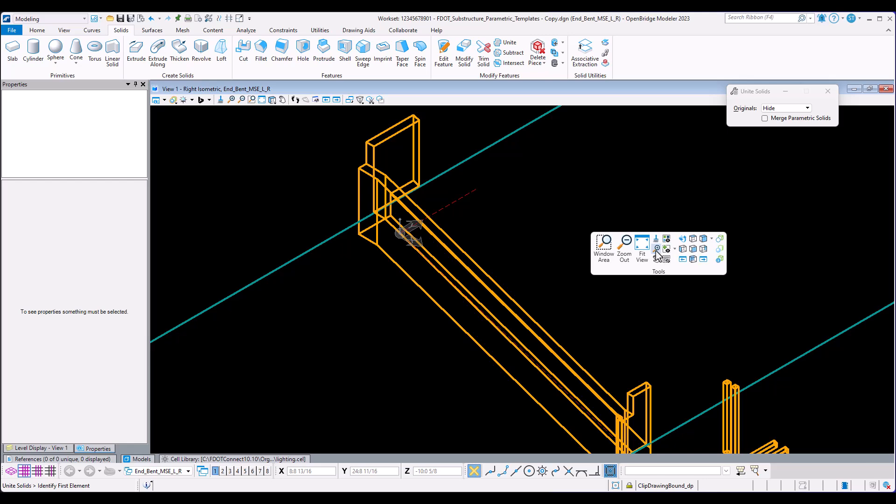
pyautogui.click(693, 238)
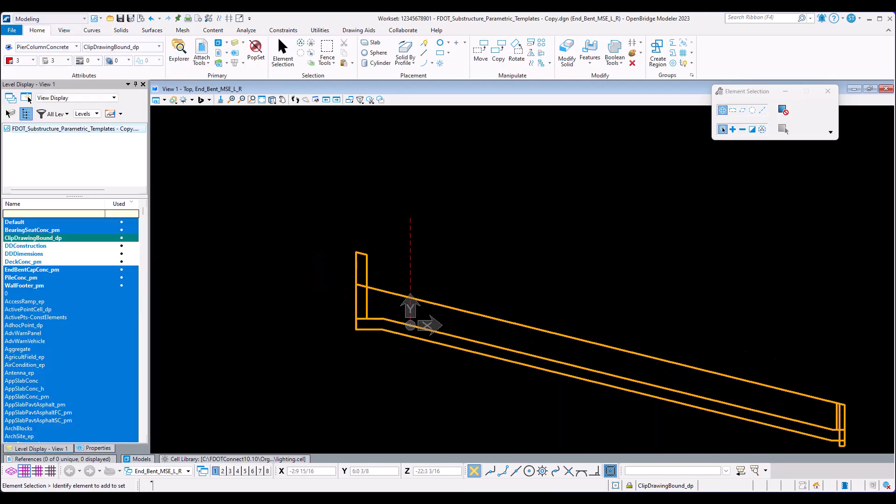
pyautogui.hotkey('ctrl', 'z')
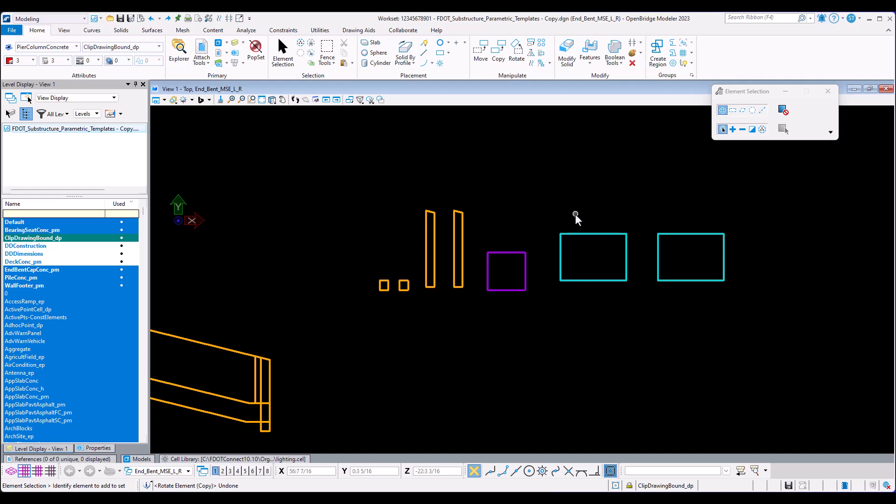
pyautogui.moveTo(602, 228); pyautogui.dragTo(567, 263, button='middle')
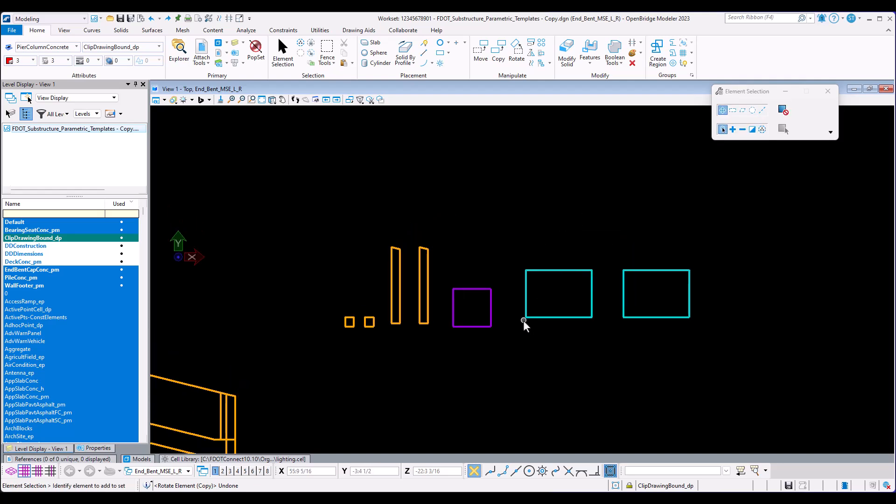
pyautogui.scroll(-2, 625, 298)
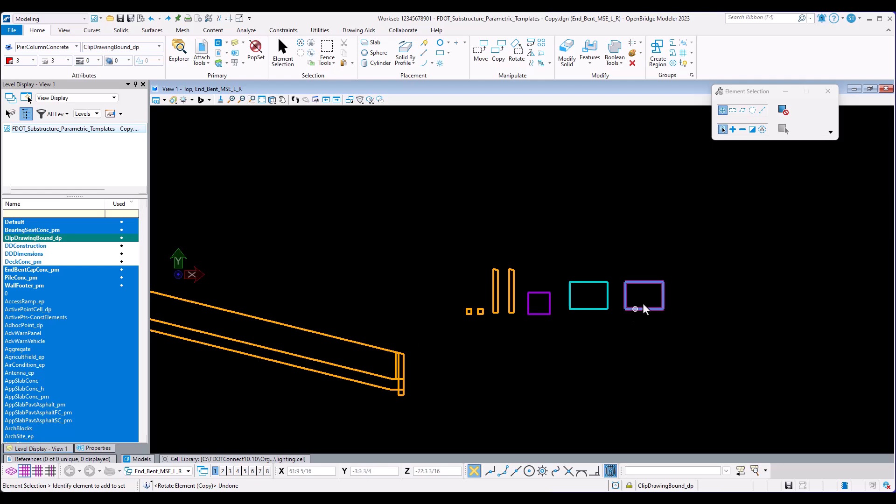
pyautogui.scroll(2, 643, 303)
pyautogui.scroll(-2, 640, 296)
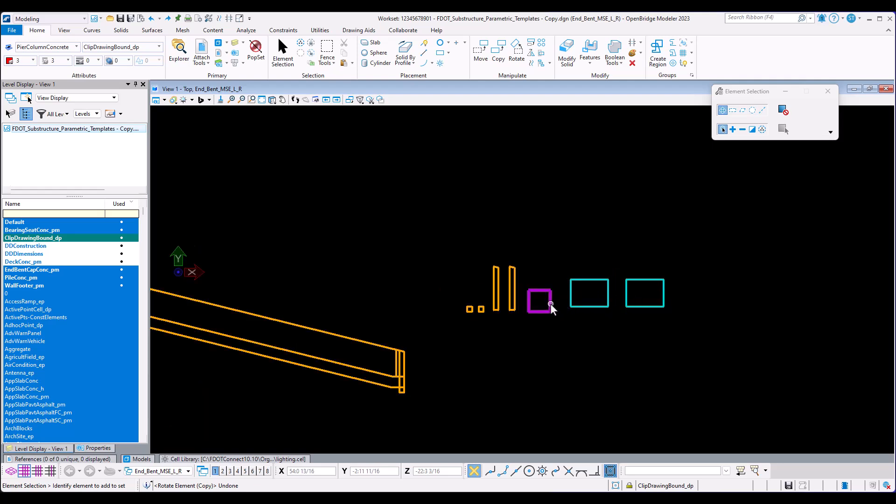
# Copy the Skew Angle value from the General local variables and close the Variables dialog.
pyautogui.moveTo(579, 307); pyautogui.dragTo(600, 258)
pyautogui.press('space')
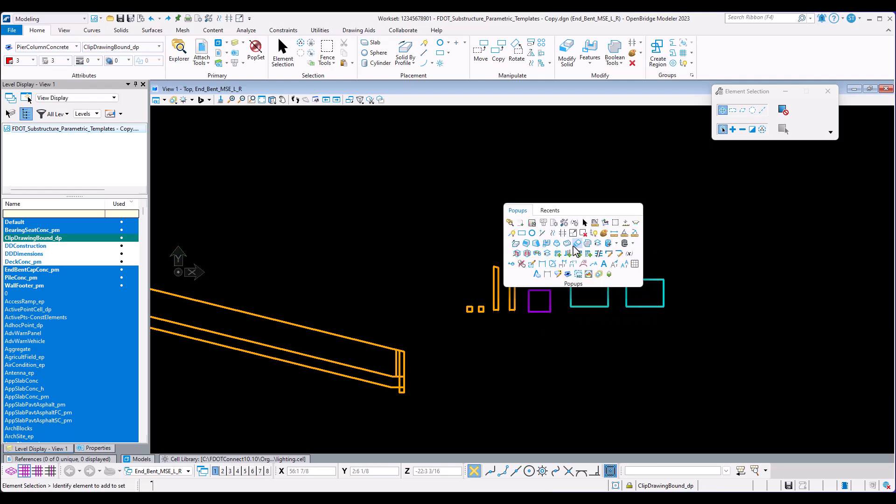
pyautogui.click(630, 254)
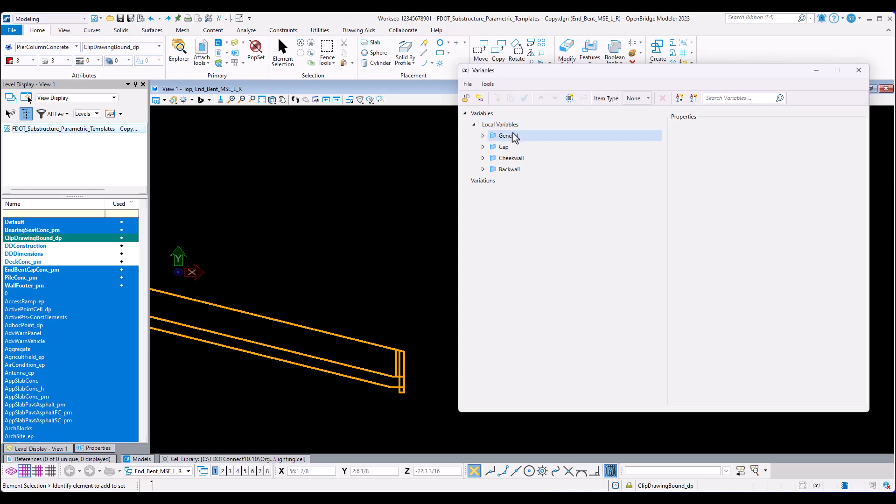
pyautogui.click(514, 137)
pyautogui.click(793, 156)
pyautogui.click(798, 156)
pyautogui.hotkey('ctrl', 'c')
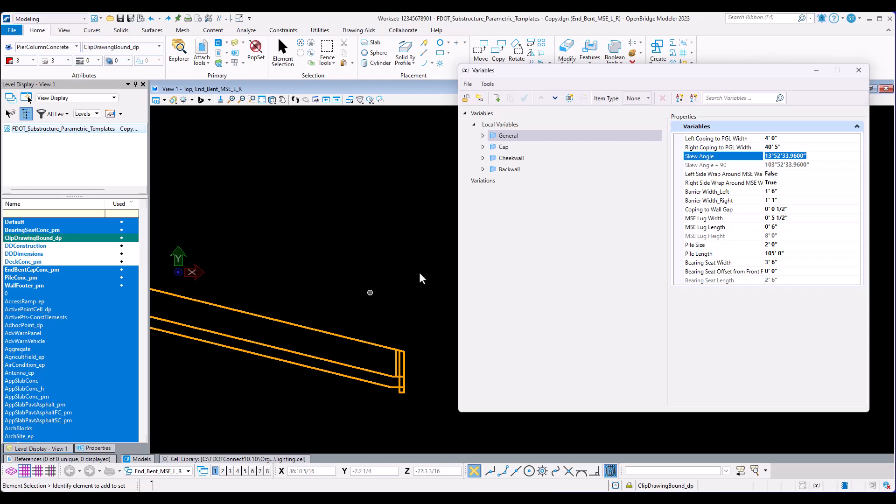
pyautogui.click(859, 70)
# Rotate the pile and the two bearing seats by the active angle -13°52'33.9600" about their element centers.
pyautogui.moveTo(678, 228); pyautogui.dragTo(543, 324)
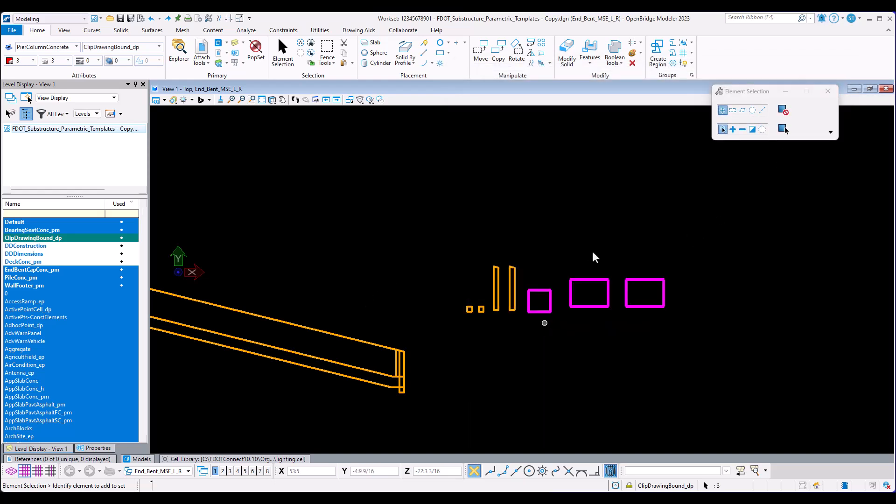
pyautogui.rightClick(601, 226)
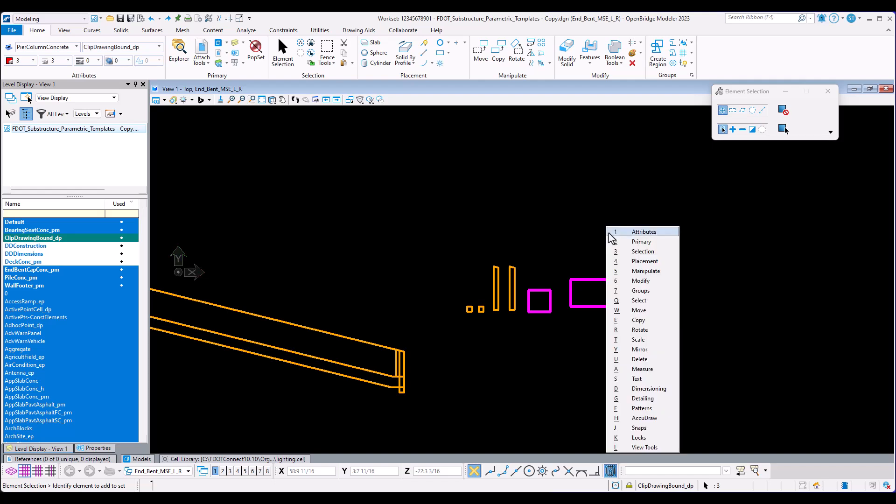
pyautogui.press('r')
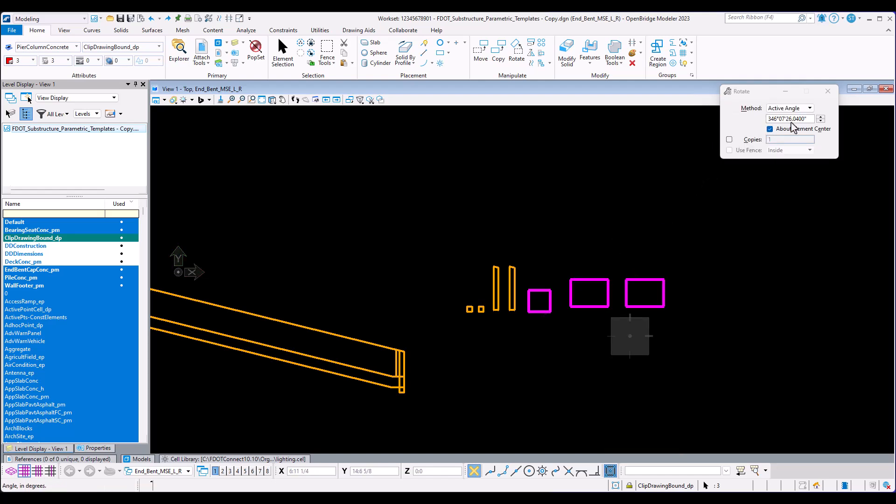
pyautogui.moveTo(811, 121); pyautogui.dragTo(751, 130)
pyautogui.hotkey('ctrl', 'v')
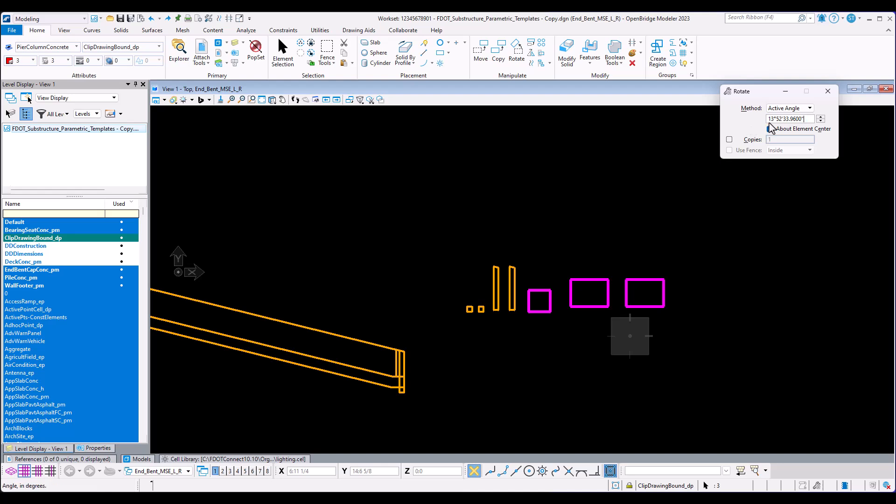
pyautogui.press('Return')
pyautogui.write('-')
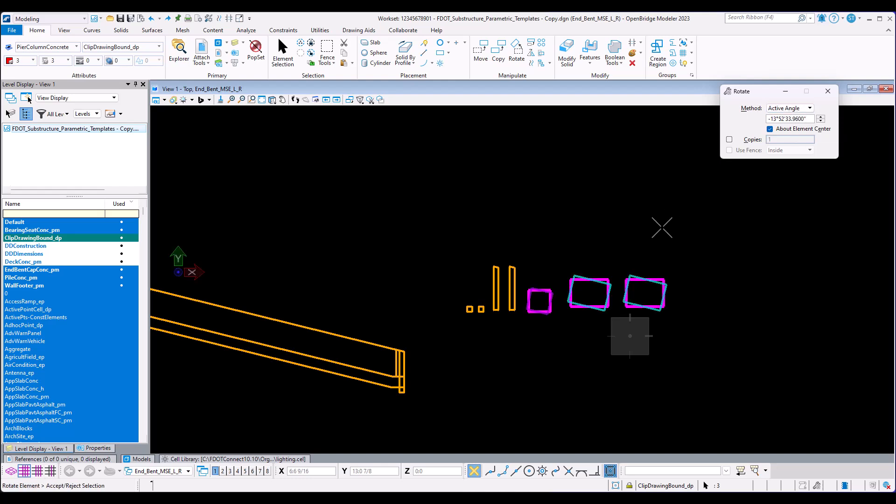
pyautogui.click(590, 251)
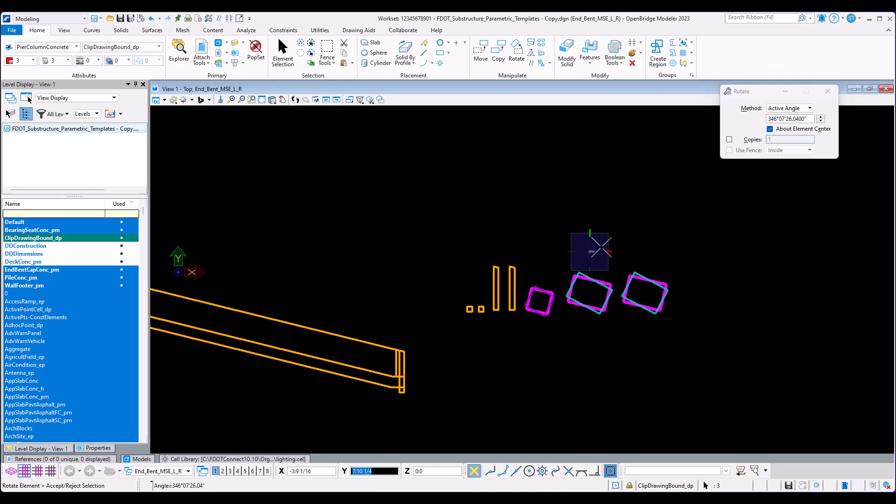
pyautogui.rightClick(603, 245)
pyautogui.click(610, 325)
# Display the DeckConc_pm level to check the deck edges against both ends of the end bent, and hide the level again.
pyautogui.moveTo(527, 349); pyautogui.dragTo(638, 378, button='middle')
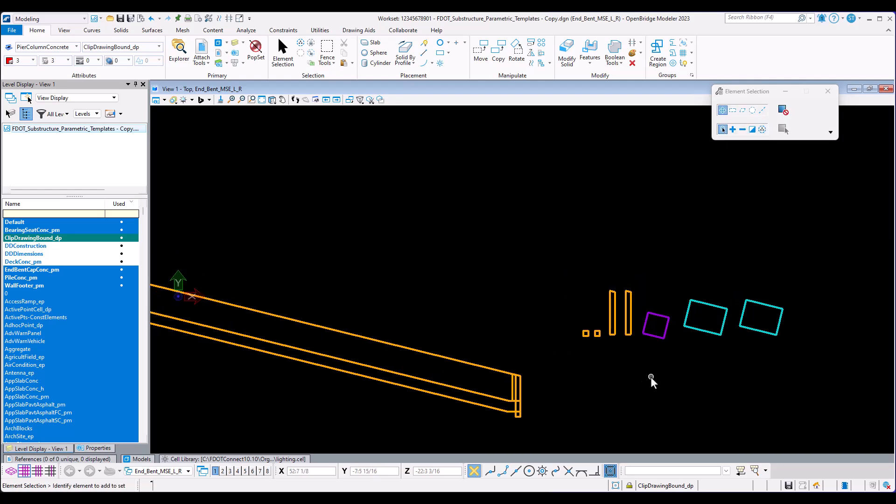
pyautogui.scroll(-2, 651, 376)
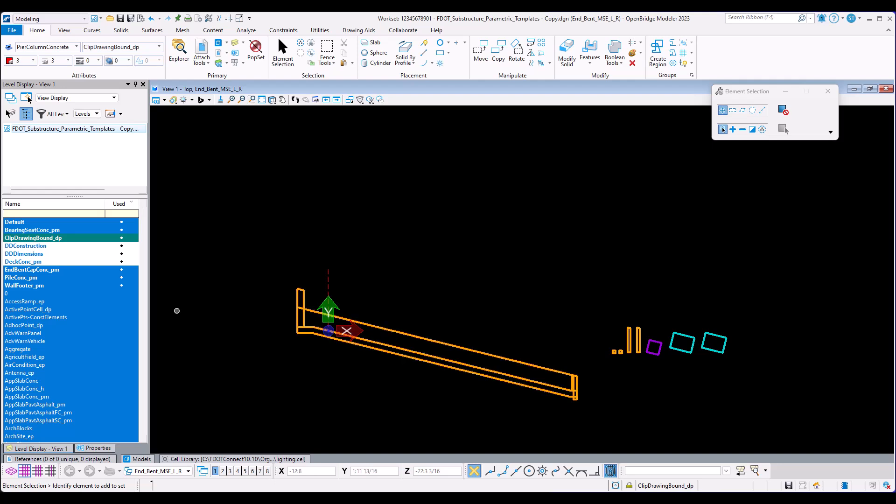
pyautogui.click(24, 262)
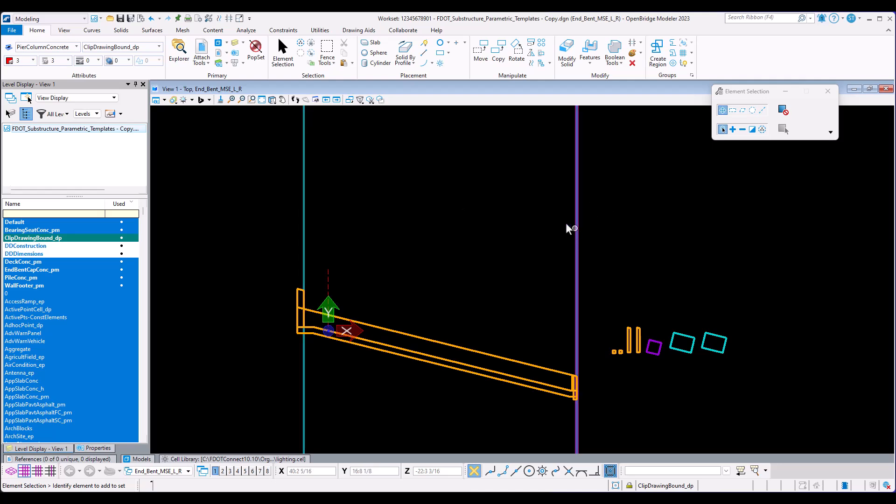
pyautogui.scroll(3, 579, 387)
pyautogui.scroll(-6, 573, 371)
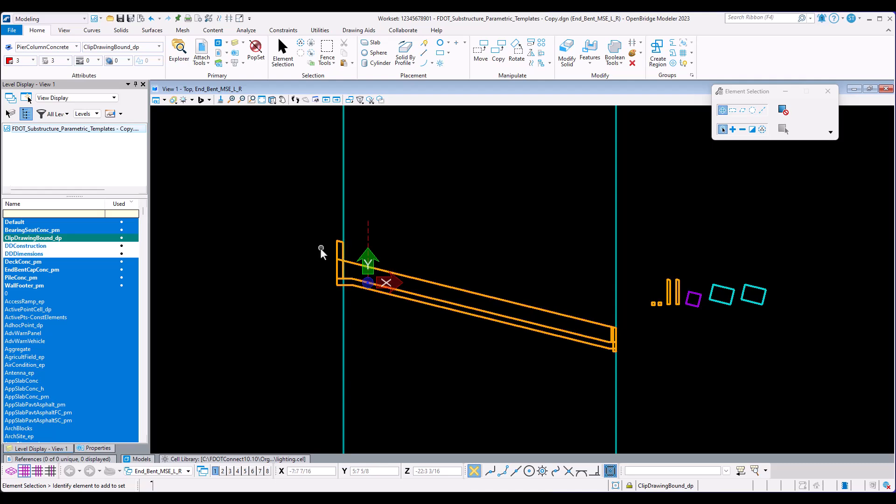
pyautogui.scroll(2, 321, 249)
pyautogui.scroll(-2, 320, 248)
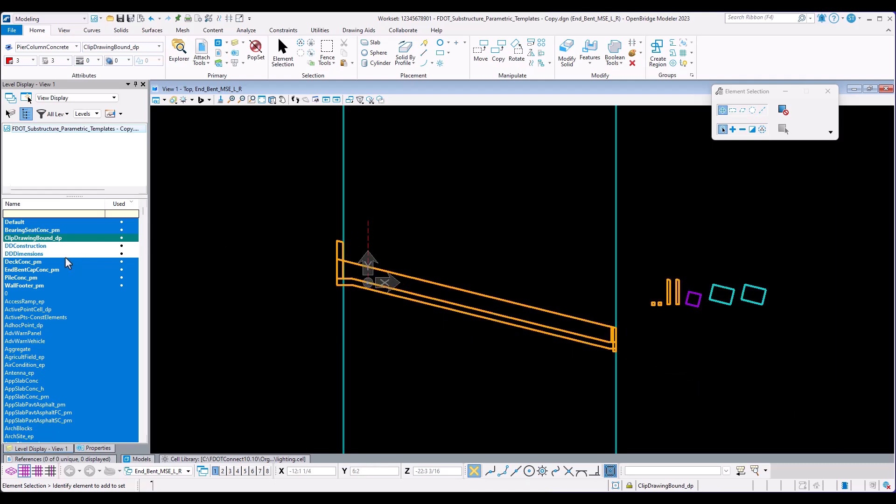
pyautogui.click(43, 262)
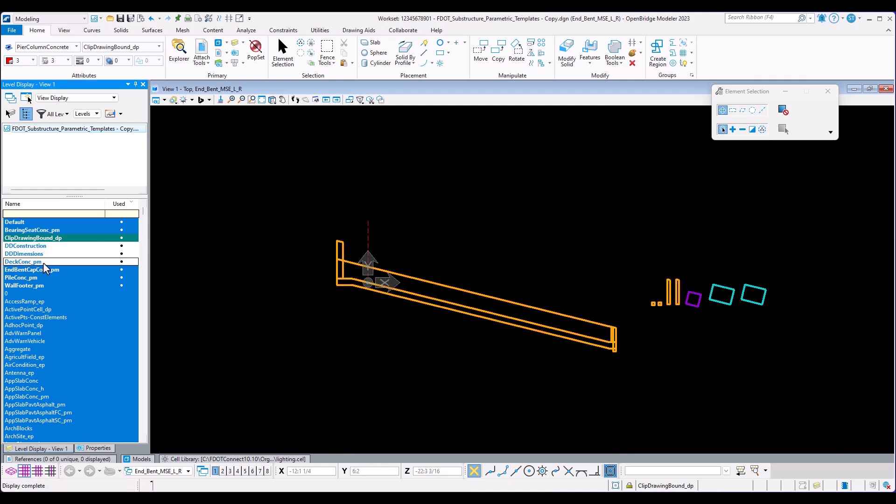
# Copy the pile from its upper edge's midpoint to where the left cheekwall's inner face meets the cap's upper edge in plan.
pyautogui.scroll(3, 358, 262)
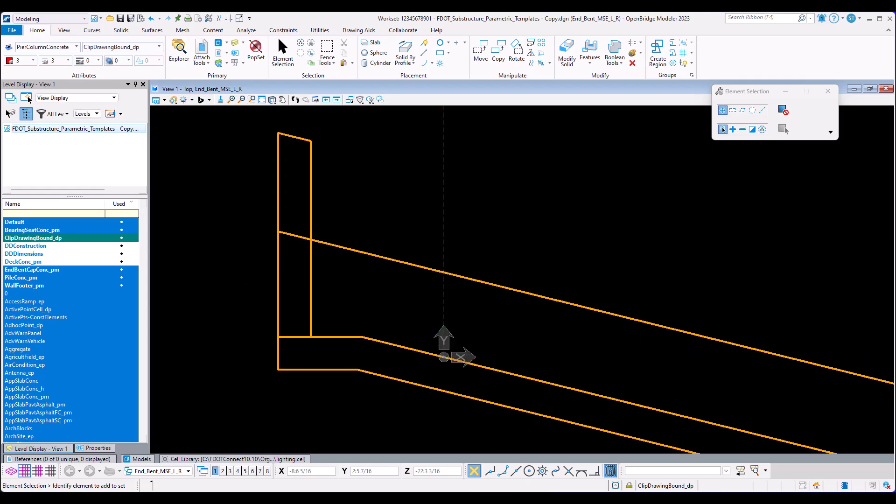
pyautogui.scroll(-3, 311, 175)
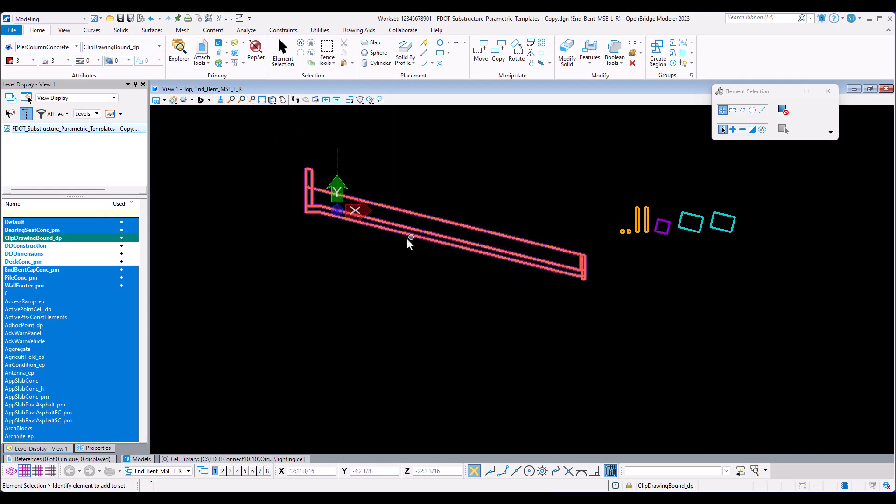
pyautogui.scroll(2, 672, 221)
pyautogui.click(647, 232)
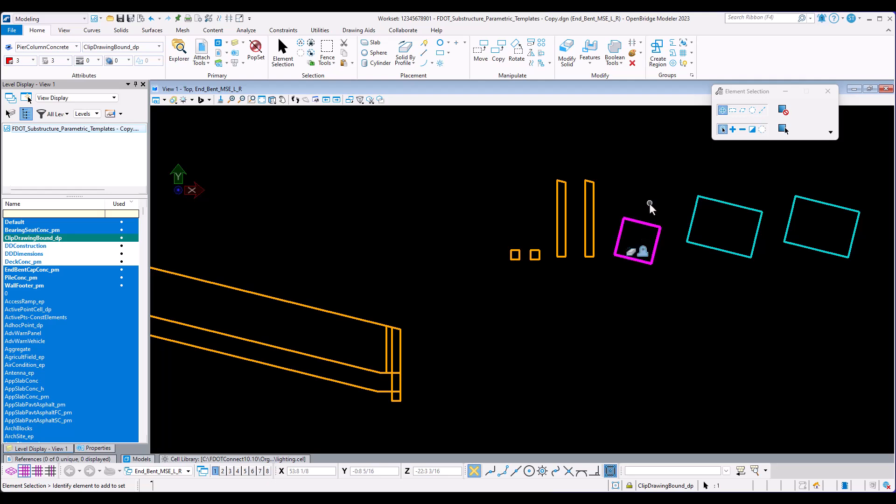
pyautogui.press('space')
pyautogui.press('c')
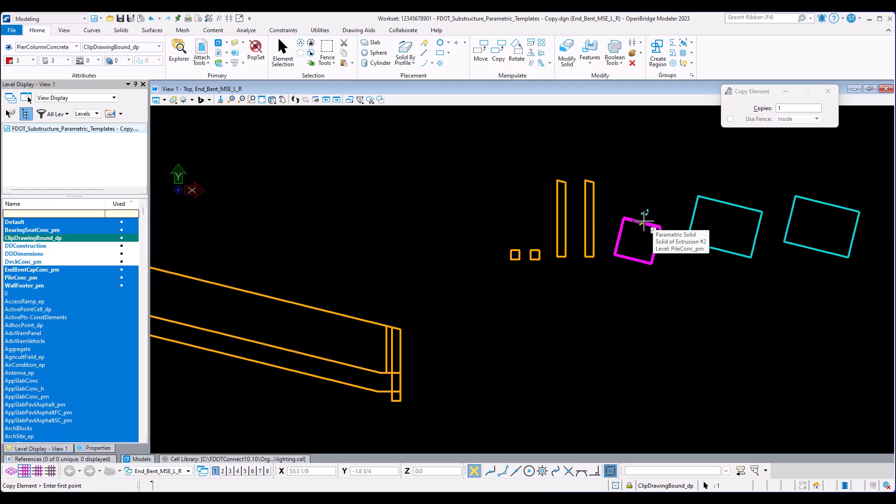
pyautogui.click(644, 219)
pyautogui.scroll(-6, 653, 243)
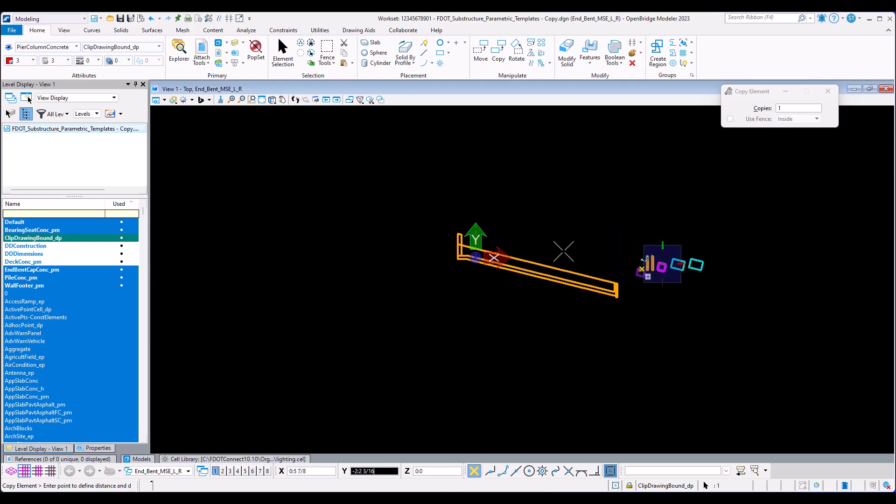
pyautogui.scroll(8, 453, 255)
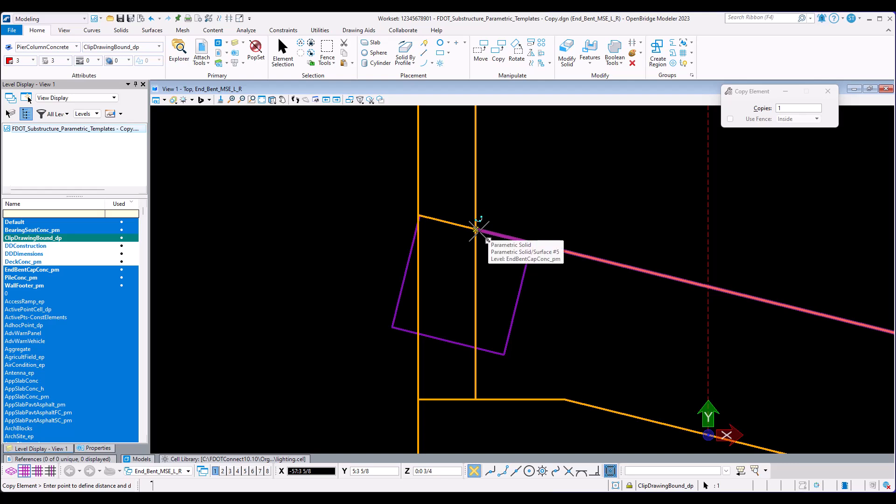
pyautogui.click(478, 231)
pyautogui.rightClick(507, 243)
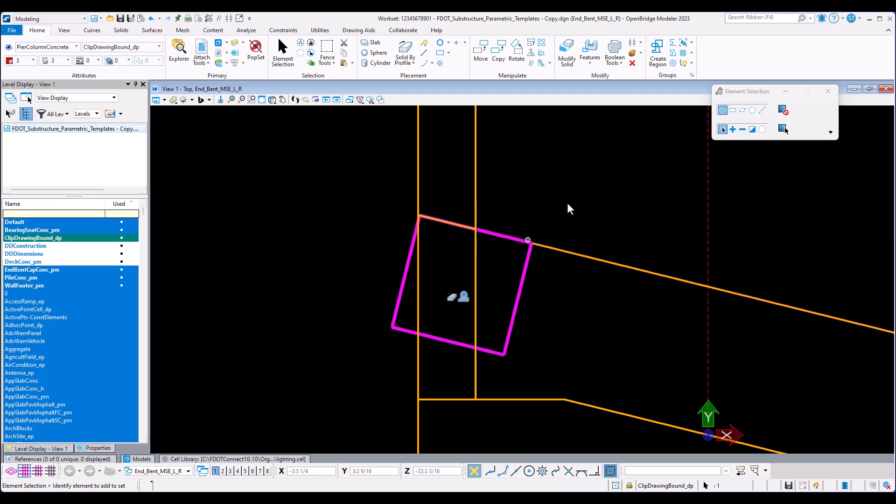
# Move the copied pile 4 ft along the cap's upper edge, away from the left cheekwall, with AccuDraw rotated to that edge.
pyautogui.press('space')
pyautogui.press('m')
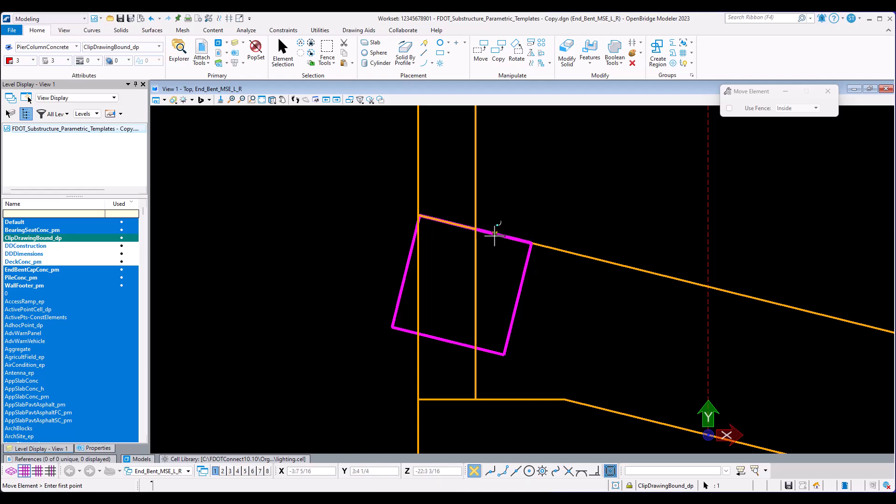
pyautogui.click(476, 229)
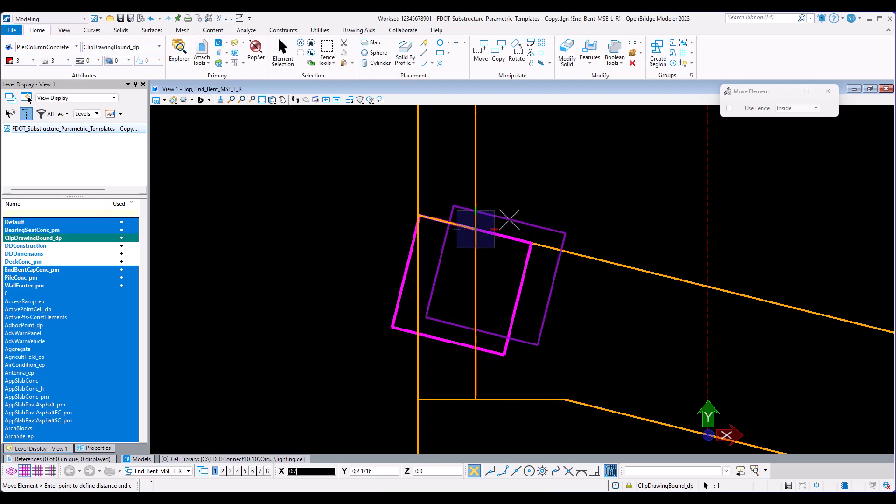
pyautogui.press('r')
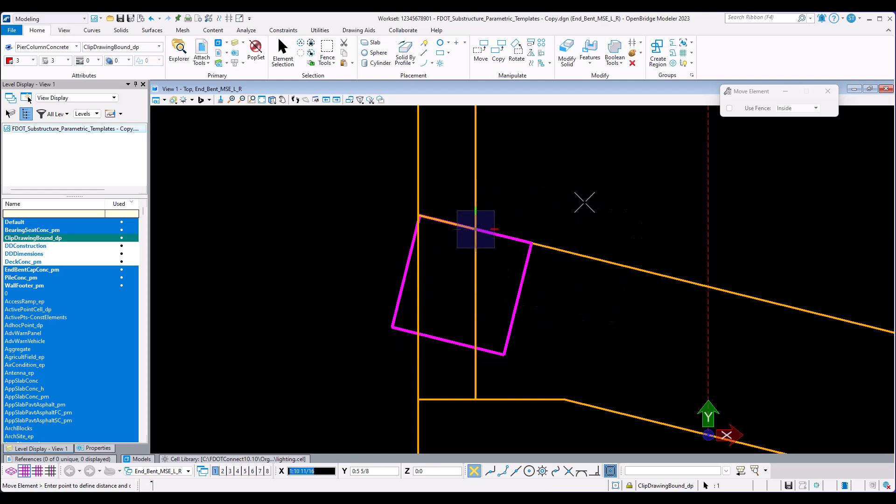
pyautogui.press('e')
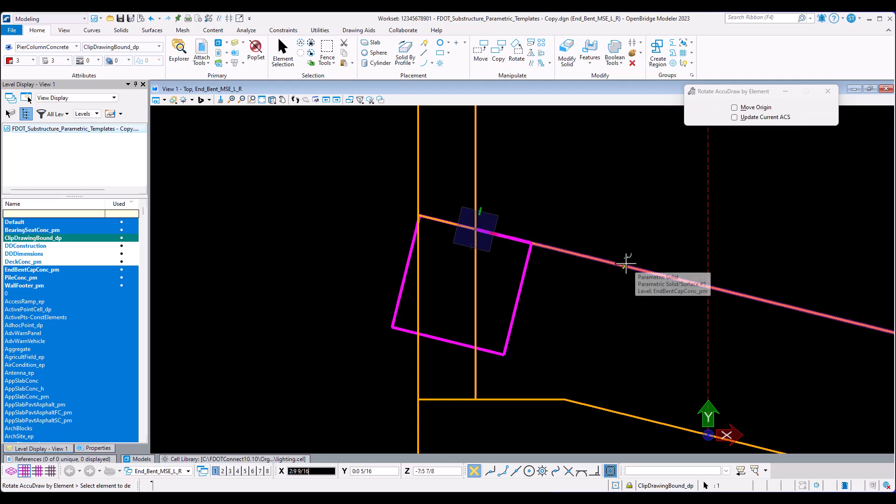
pyautogui.click(626, 262)
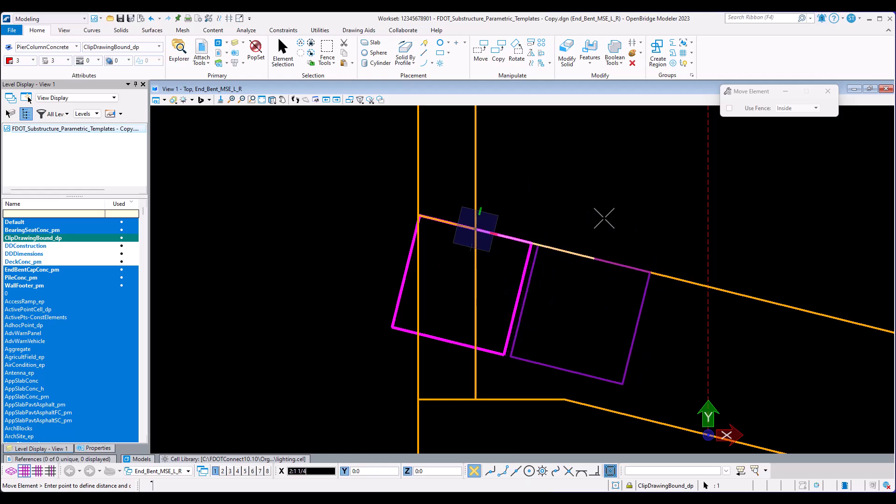
pyautogui.write('4')
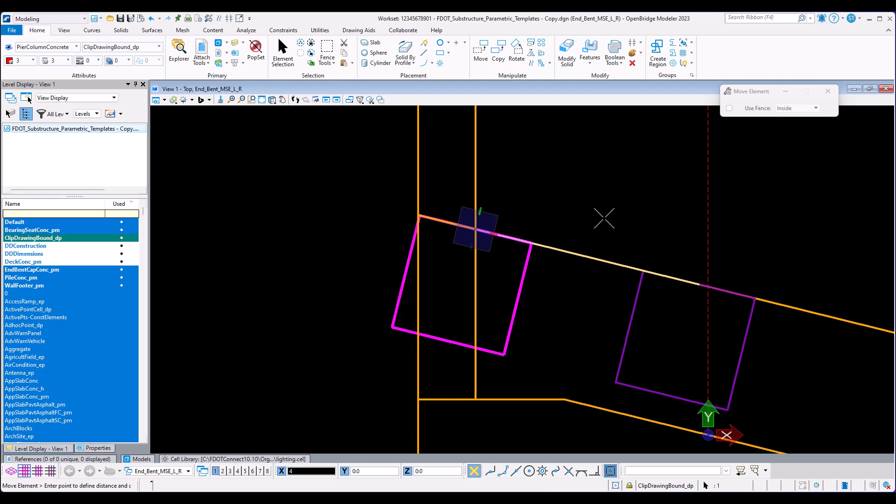
pyautogui.click(604, 213)
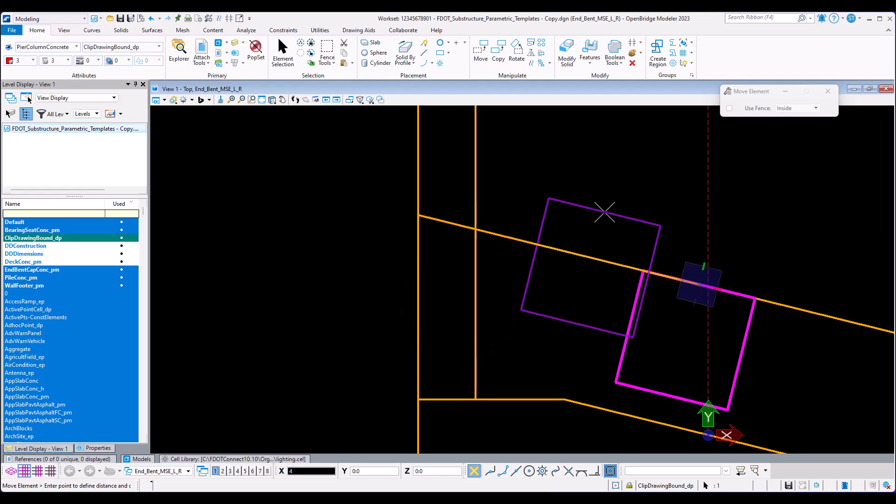
pyautogui.rightClick(605, 212)
# Center the copied pile on the cap's upper edge in plan, and move it 1.75 ft perpendicular to that edge into the cap.
pyautogui.moveTo(572, 333); pyautogui.dragTo(574, 254, button='middle')
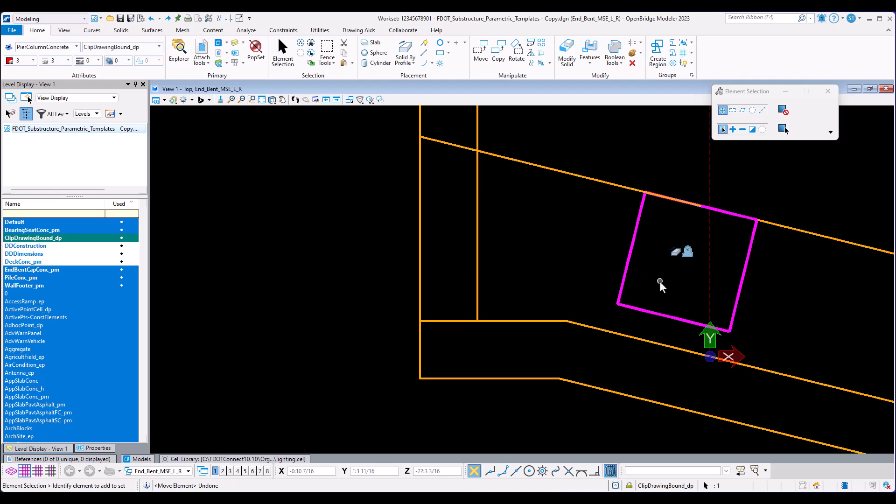
pyautogui.press('space')
pyautogui.press('m')
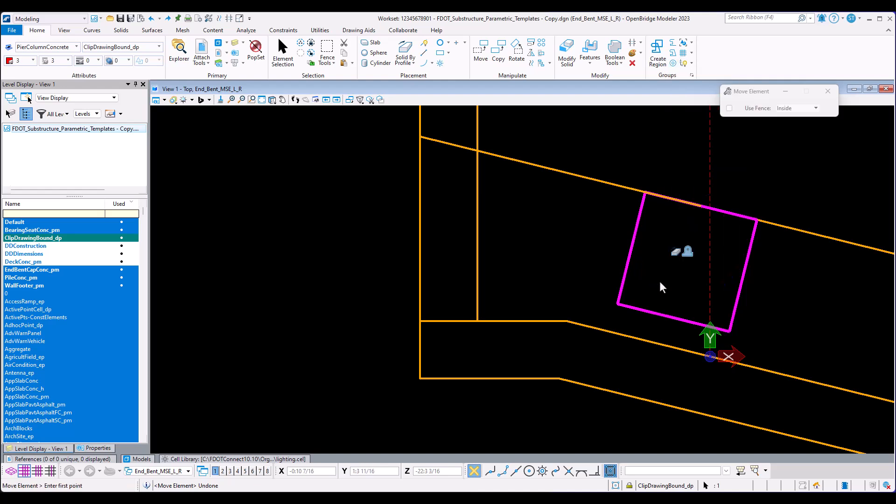
pyautogui.click(632, 247)
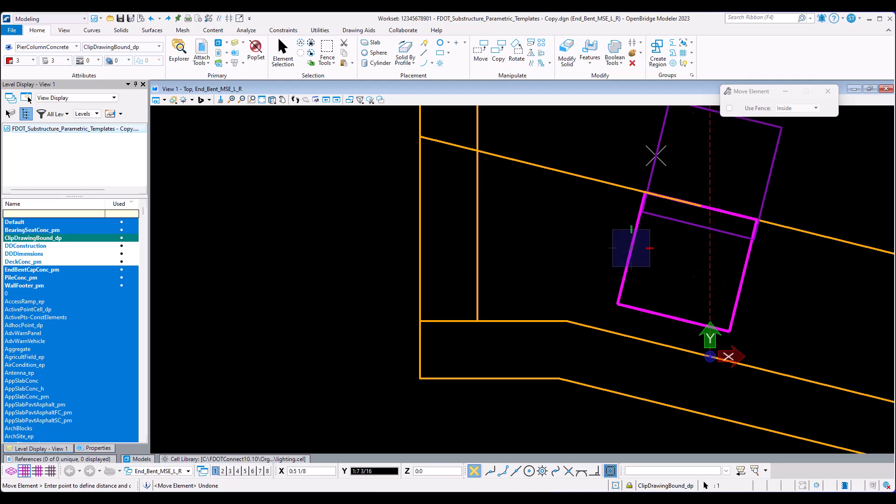
pyautogui.press('r')
pyautogui.press('e')
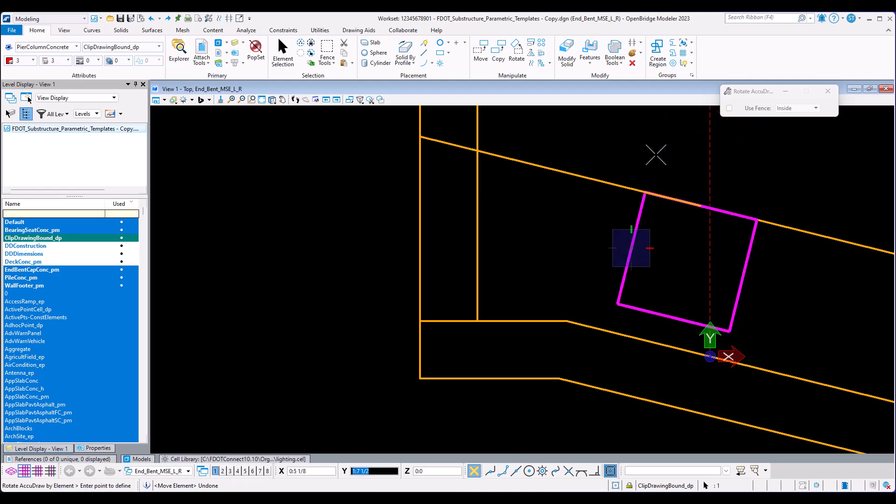
pyautogui.click(590, 176)
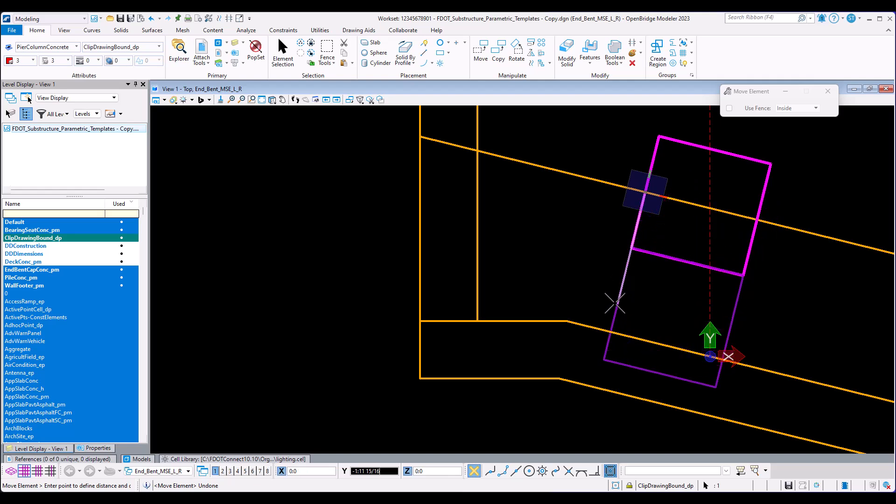
pyautogui.write('1.75')
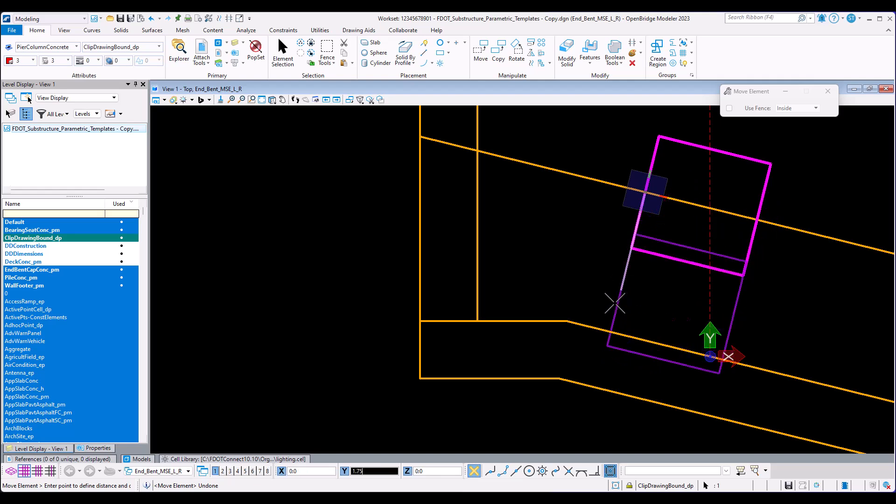
pyautogui.click(604, 268)
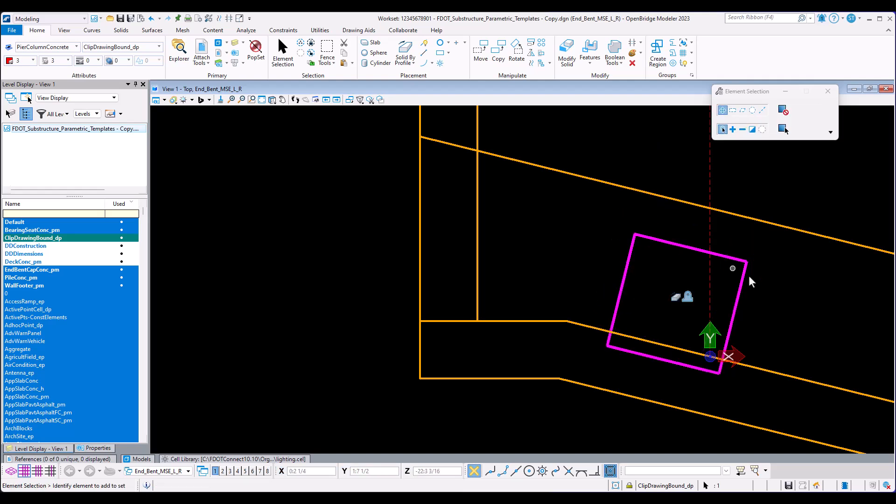
# Make 4 copies of the pile at 9:10 spacing along the cap, with AccuDraw rotated to the cap's upper edge.
pyautogui.moveTo(814, 300); pyautogui.dragTo(570, 260, button='middle')
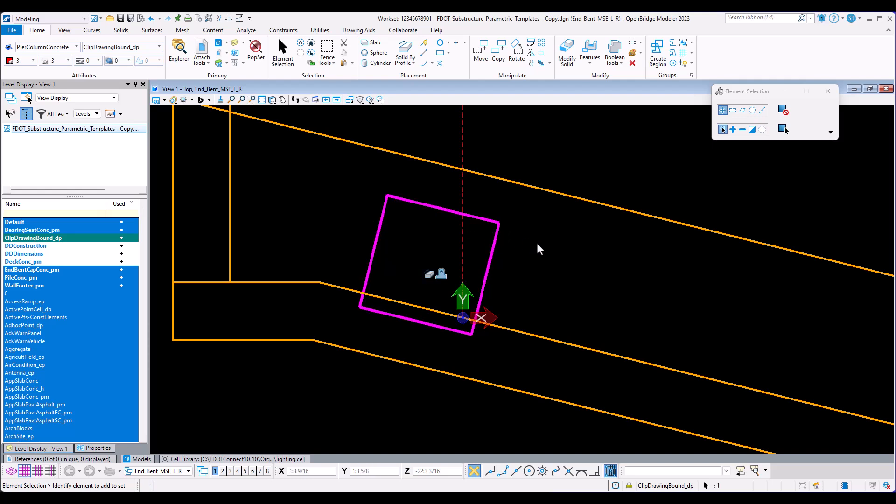
pyautogui.press('space')
pyautogui.press('c')
pyautogui.scroll(-2, 530, 244)
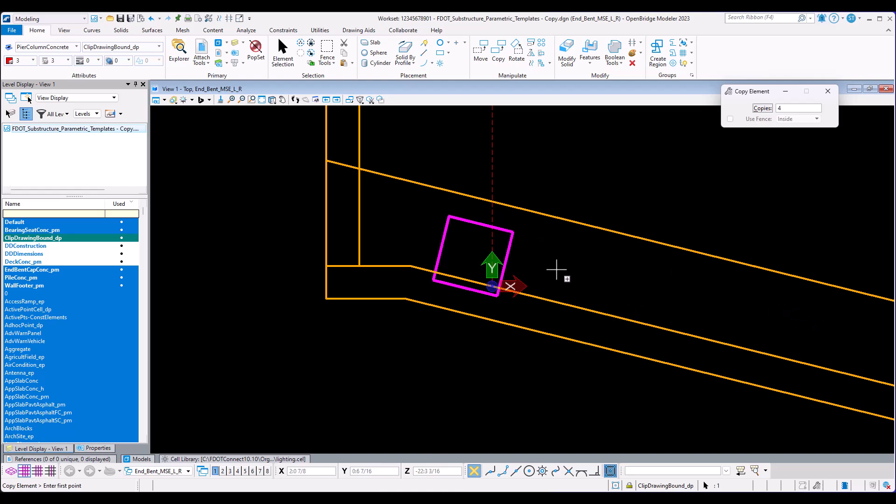
pyautogui.click(481, 224)
pyautogui.press('r')
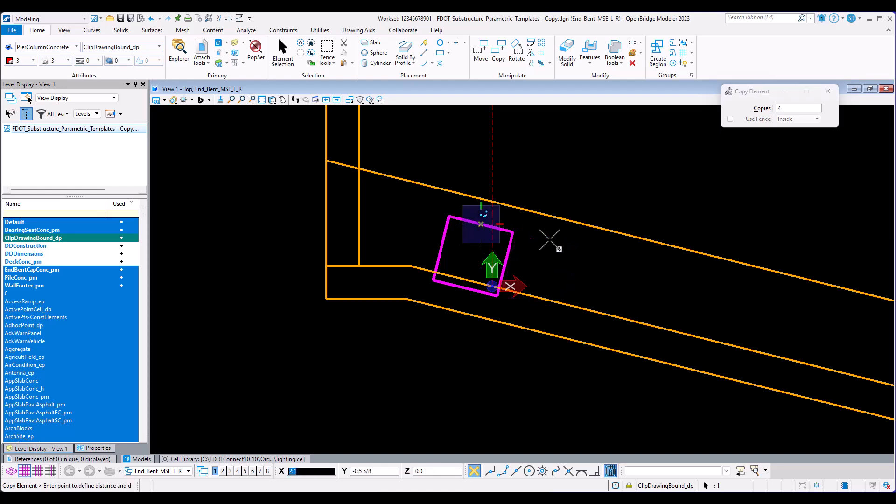
pyautogui.press('e')
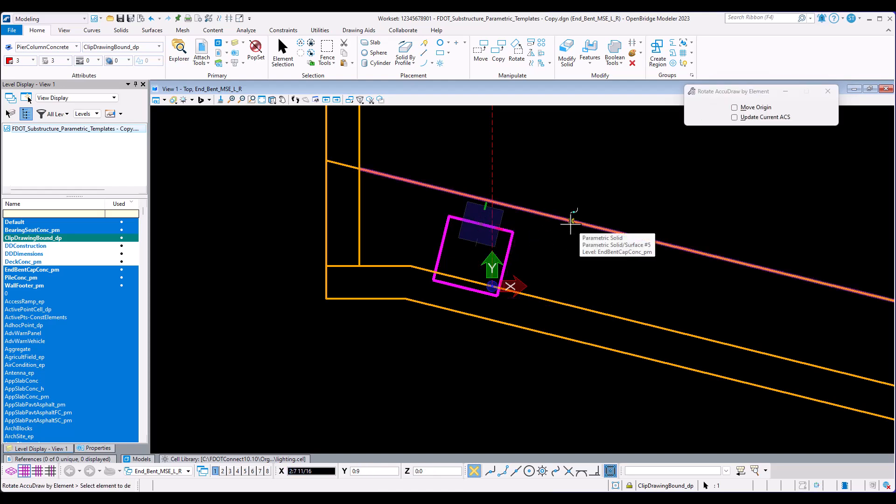
pyautogui.click(570, 224)
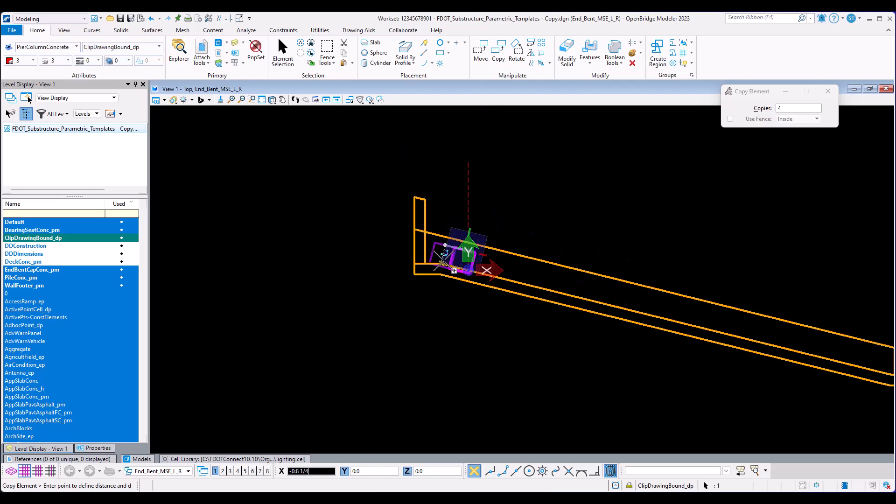
pyautogui.scroll(-4, 587, 286)
pyautogui.scroll(2, 568, 287)
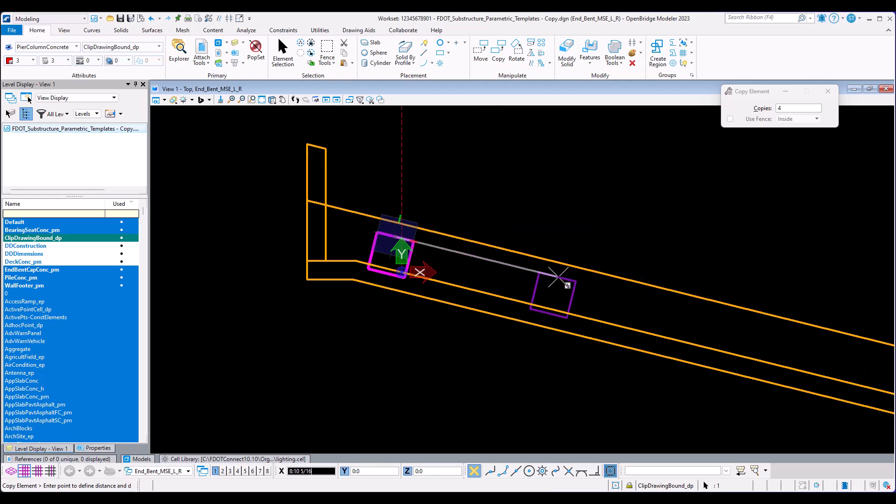
pyautogui.write('9:10')
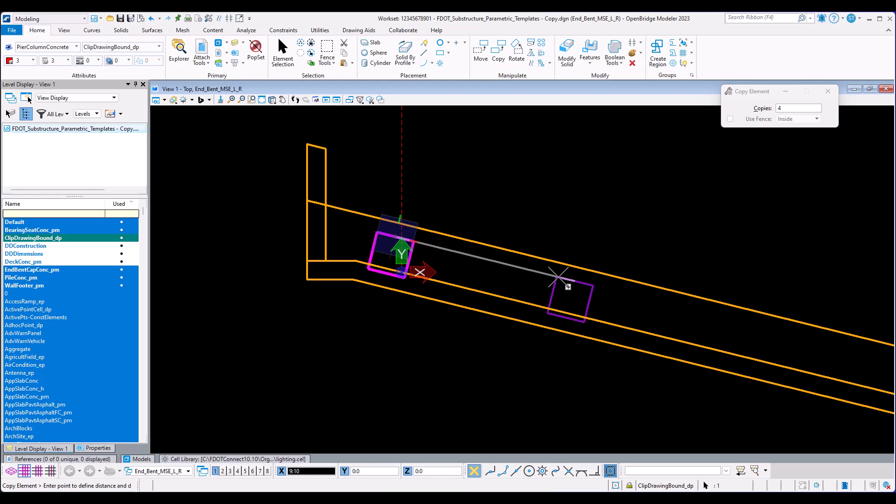
pyautogui.click(624, 300)
pyautogui.rightClick(624, 300)
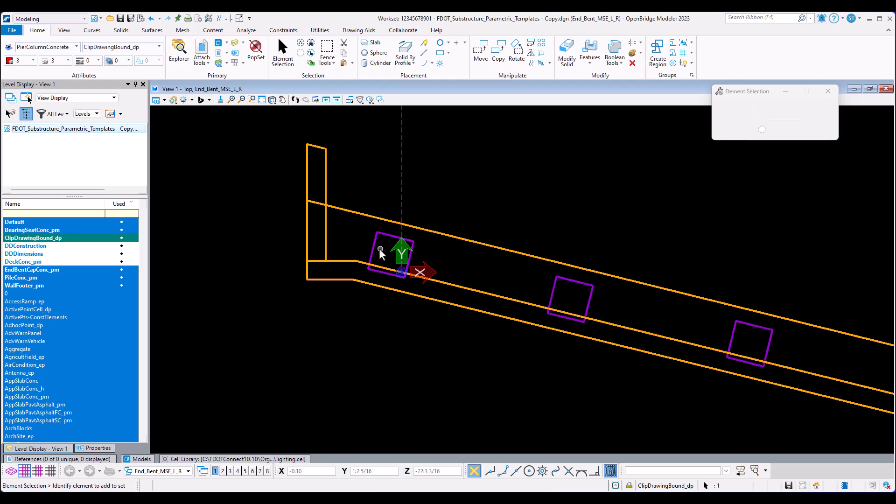
# Change the view to Front, showing the head of the leftmost pile where it meets the cap.
pyautogui.scroll(-5, 380, 252)
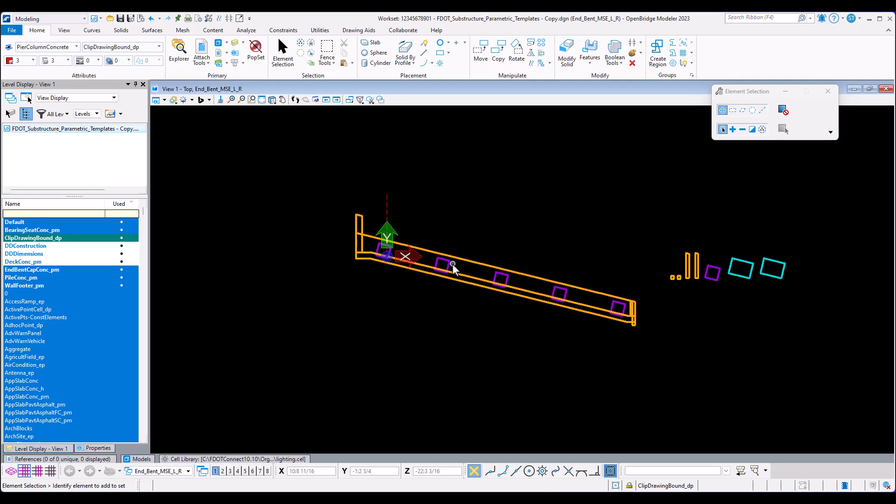
pyautogui.rightClick(480, 221)
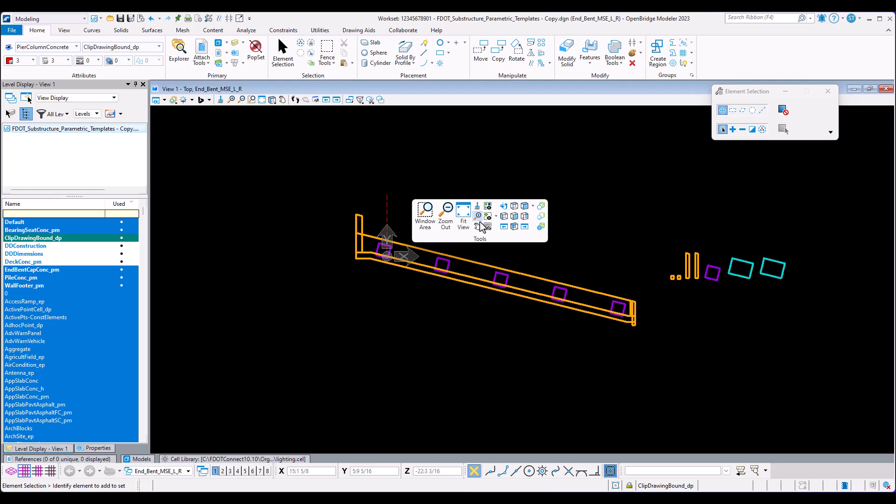
pyautogui.click(479, 216)
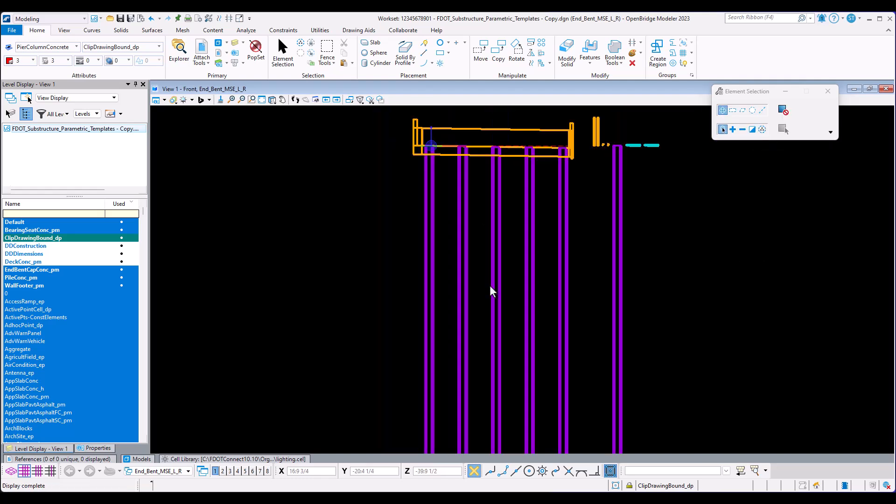
pyautogui.scroll(5, 439, 259)
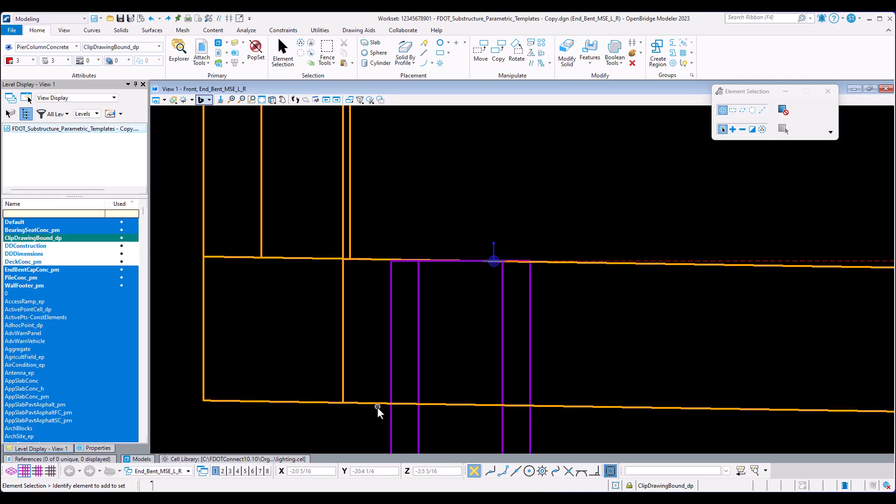
# Move the leftmost pile straight down from its upper left corner to the cap's bottom edge.
pyautogui.click(411, 299)
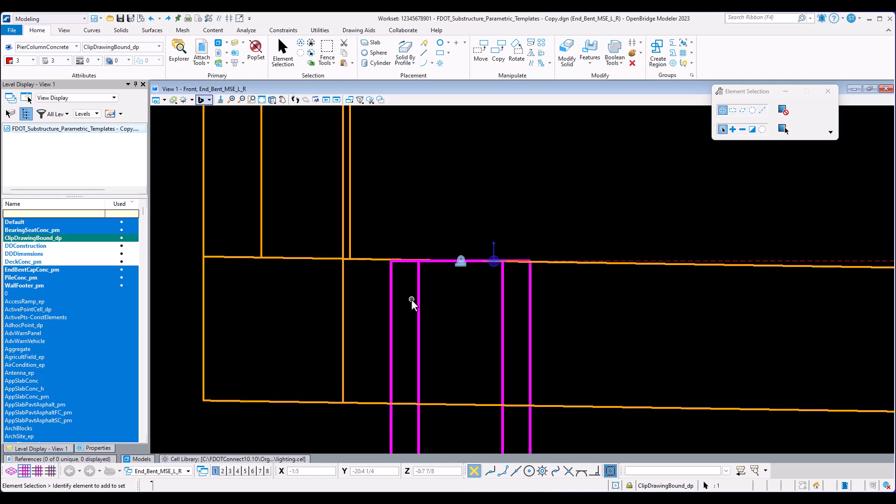
pyautogui.press('space')
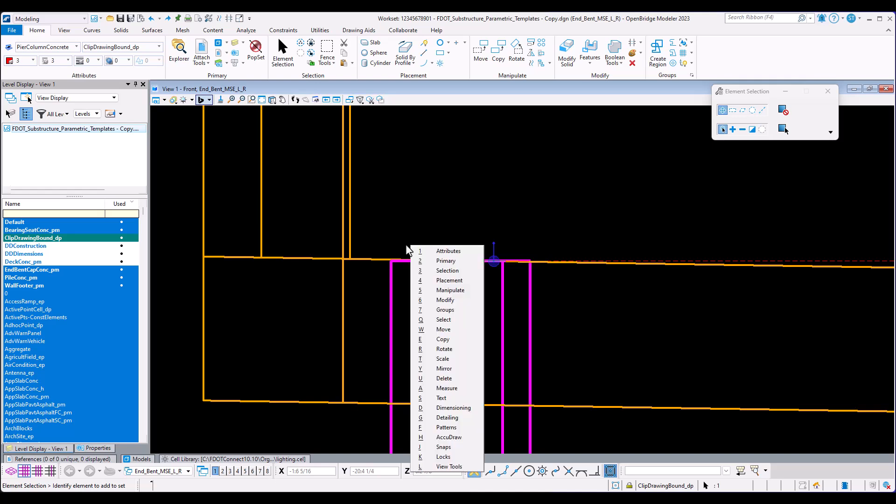
pyautogui.press('m')
pyautogui.scroll(2, 394, 250)
pyautogui.scroll(1, 385, 288)
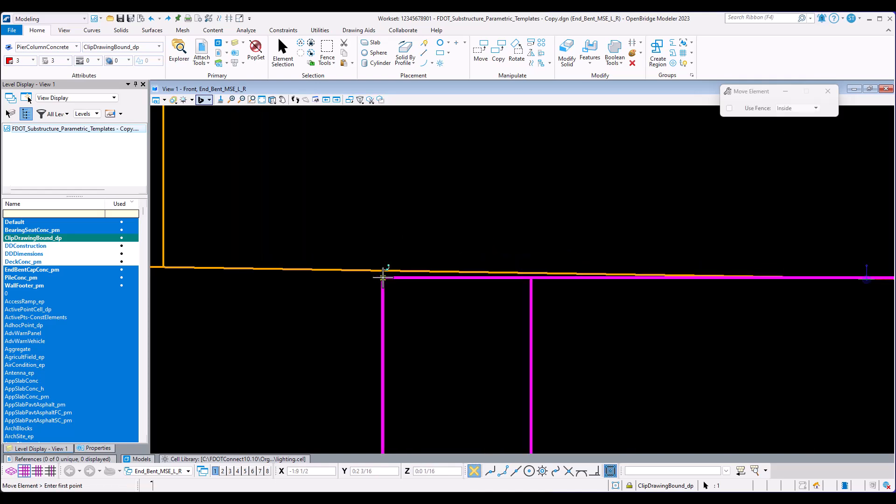
pyautogui.click(383, 271)
pyautogui.scroll(-1, 382, 321)
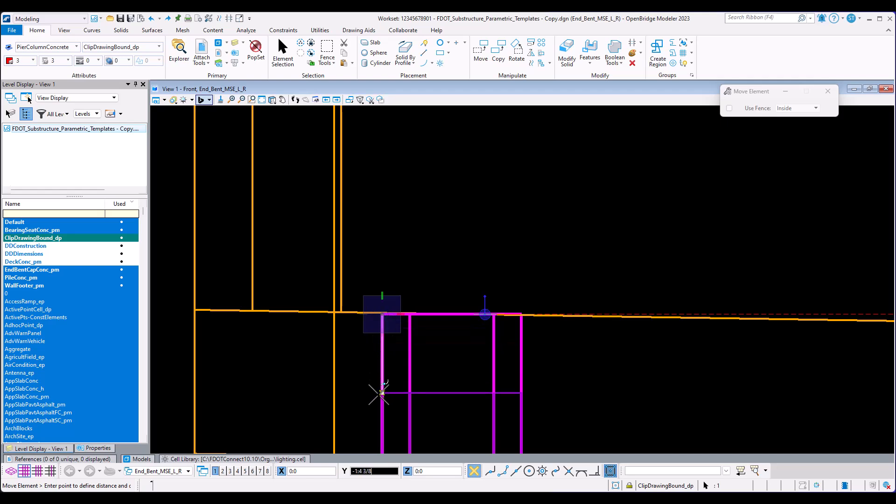
pyautogui.moveTo(378, 394); pyautogui.dragTo(406, 224, button='middle')
pyautogui.scroll(1, 407, 222)
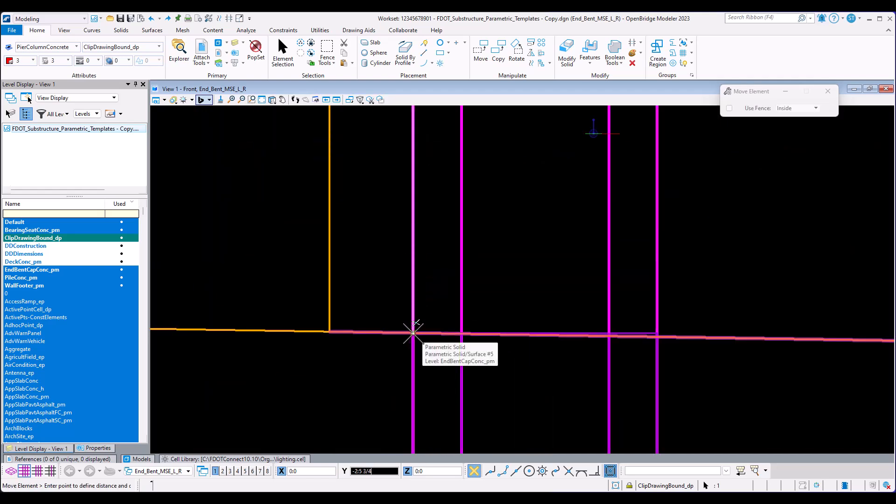
pyautogui.click(413, 333)
# Move the leftmost pile up 1 ft to embed its head in the cap.
pyautogui.scroll(-1, 413, 333)
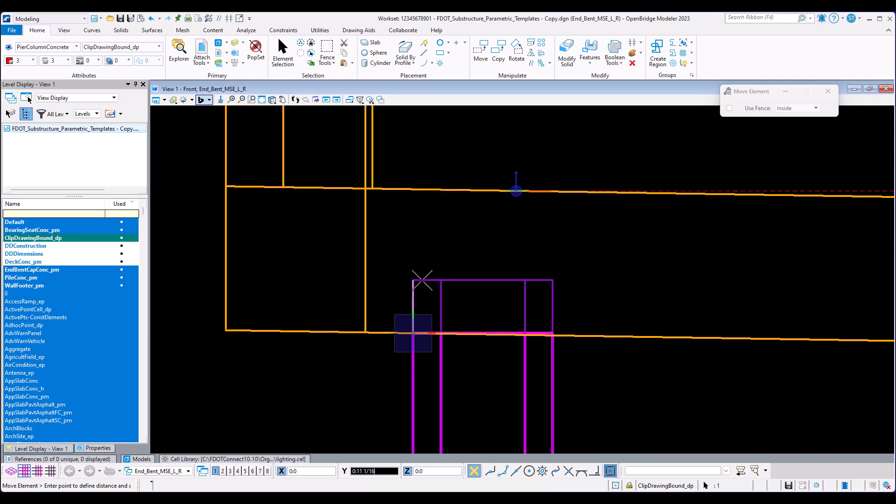
pyautogui.write('1')
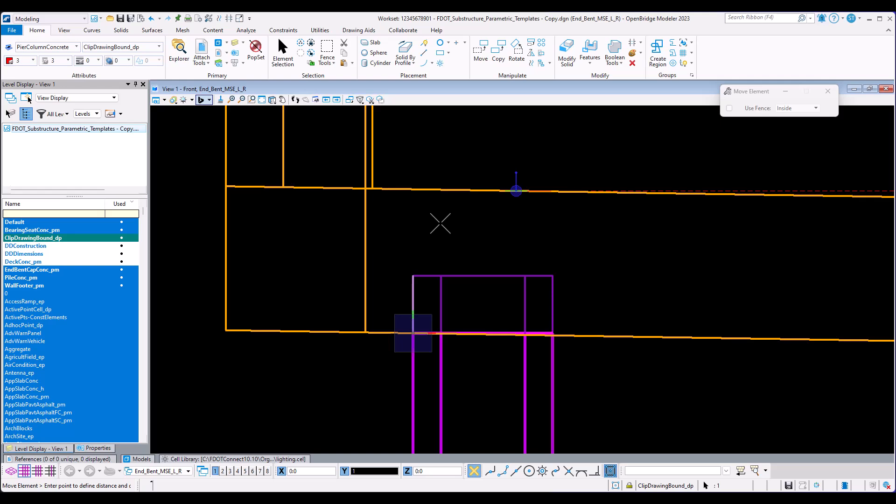
pyautogui.click(438, 225)
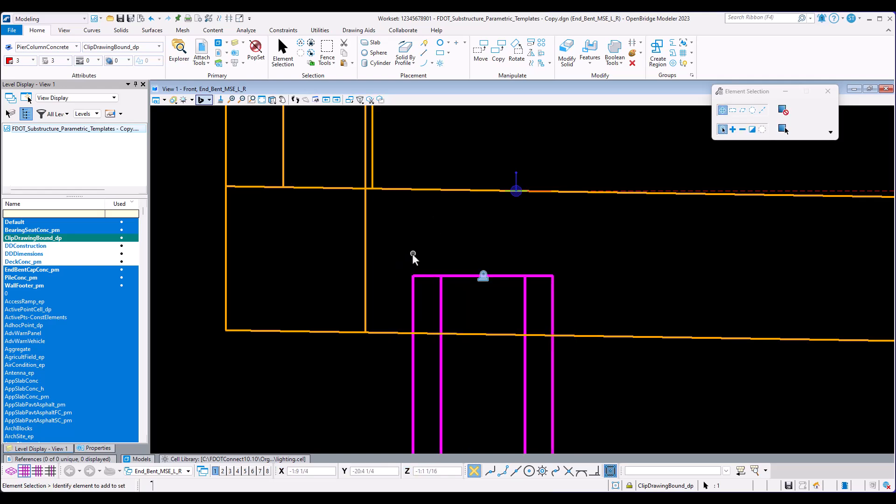
# Move the second pile straight down by the distance from its upper left corner to the cap's bottom edge, less 1 ft.
pyautogui.scroll(-2, 352, 262)
pyautogui.scroll(-2, 352, 263)
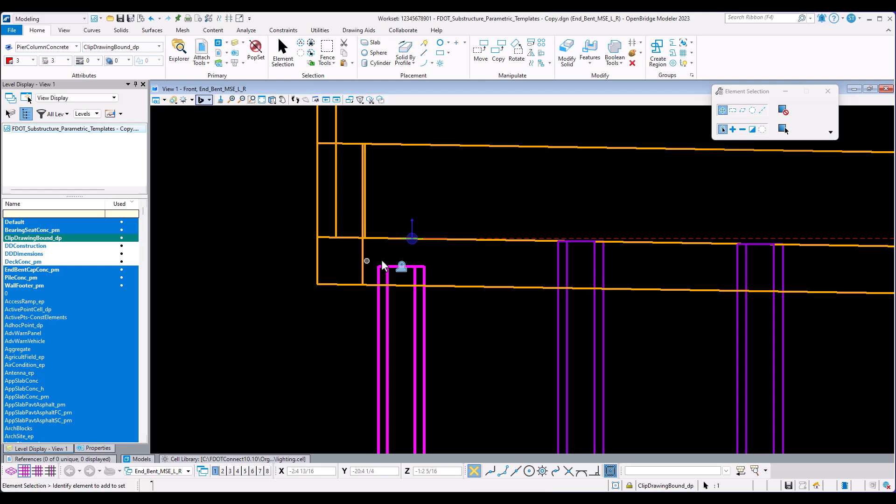
pyautogui.click(670, 260)
pyautogui.scroll(2, 651, 258)
pyautogui.moveTo(575, 283); pyautogui.dragTo(572, 284)
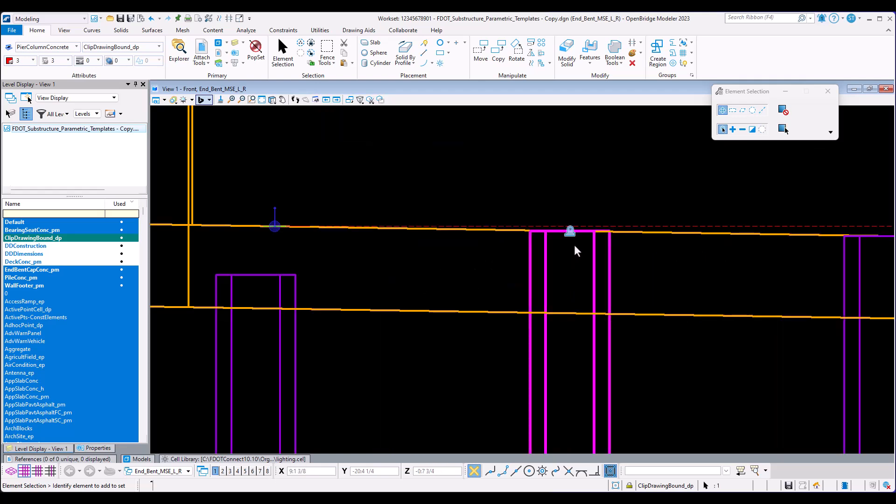
pyautogui.press('m')
pyautogui.scroll(4, 517, 226)
pyautogui.click(598, 248)
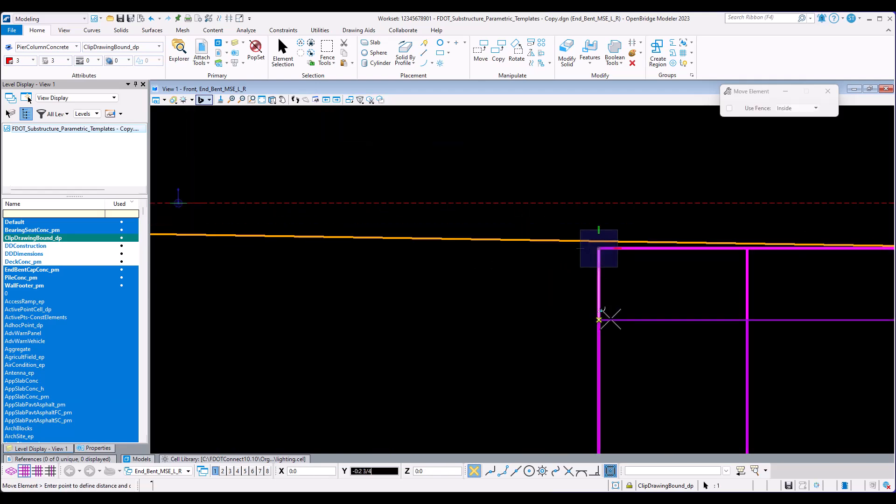
pyautogui.scroll(-1, 605, 312)
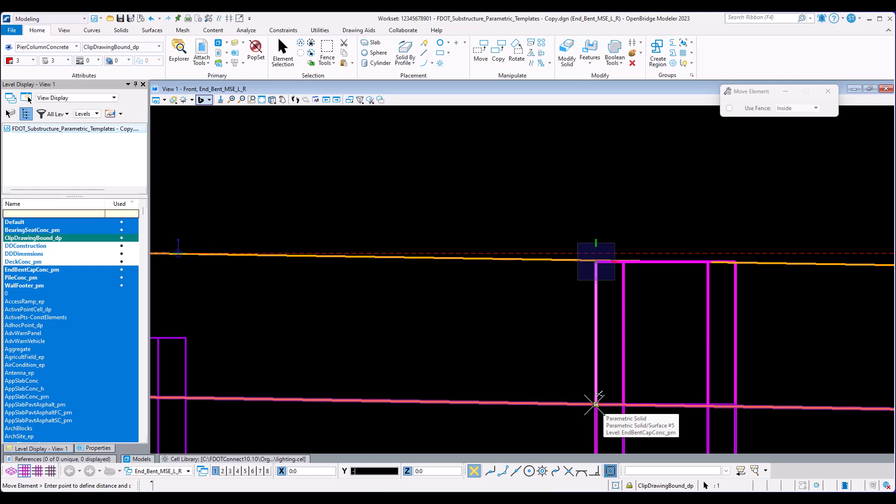
pyautogui.write('-')
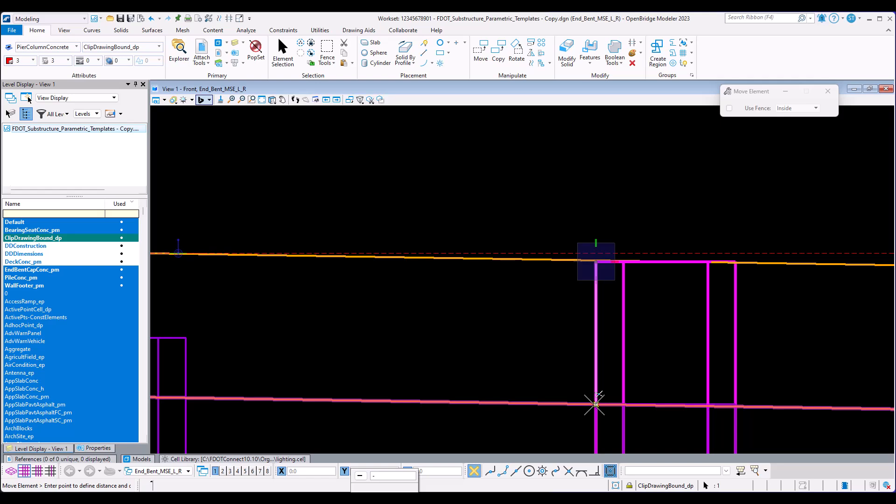
pyautogui.write('1')
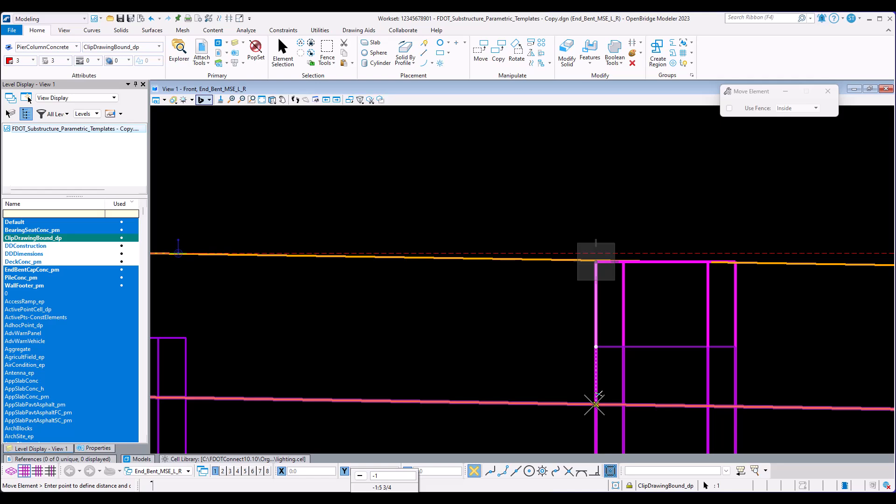
pyautogui.click(576, 362)
pyautogui.rightClick(576, 363)
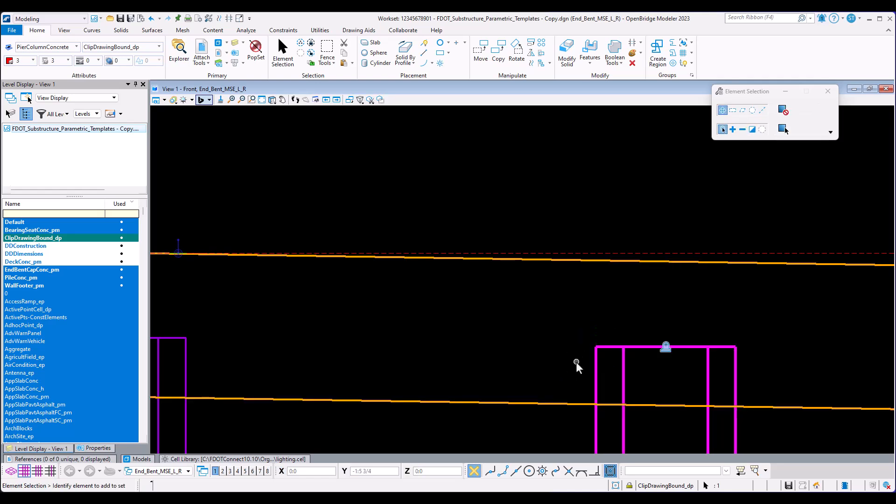
pyautogui.scroll(-2, 530, 315)
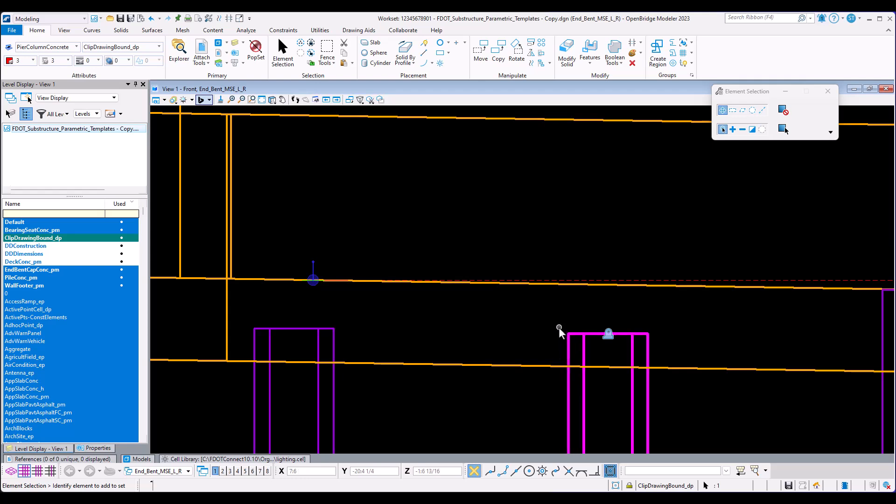
# Move the third pile straight down by the distance from its upper left corner to the cap's bottom edge, less 1 ft.
pyautogui.scroll(-2, 567, 335)
pyautogui.scroll(2, 546, 347)
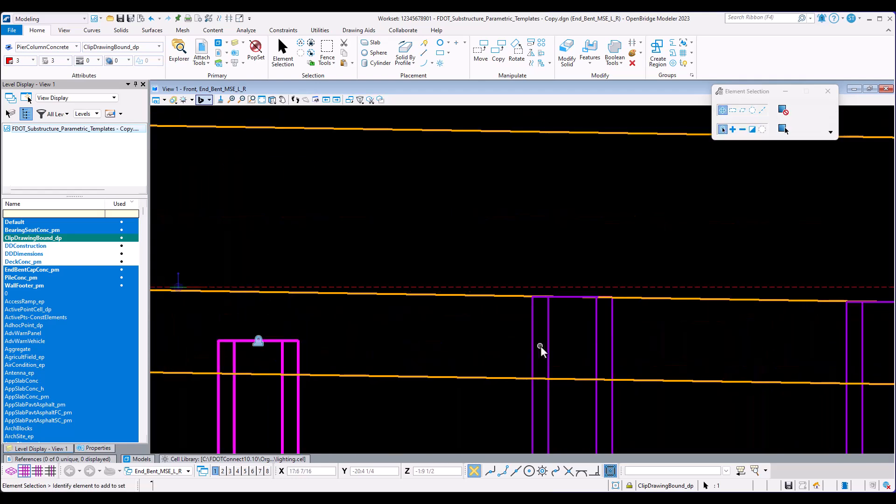
pyautogui.click(593, 346)
pyautogui.hotkey('ctrl', 'm')
pyautogui.scroll(3, 528, 300)
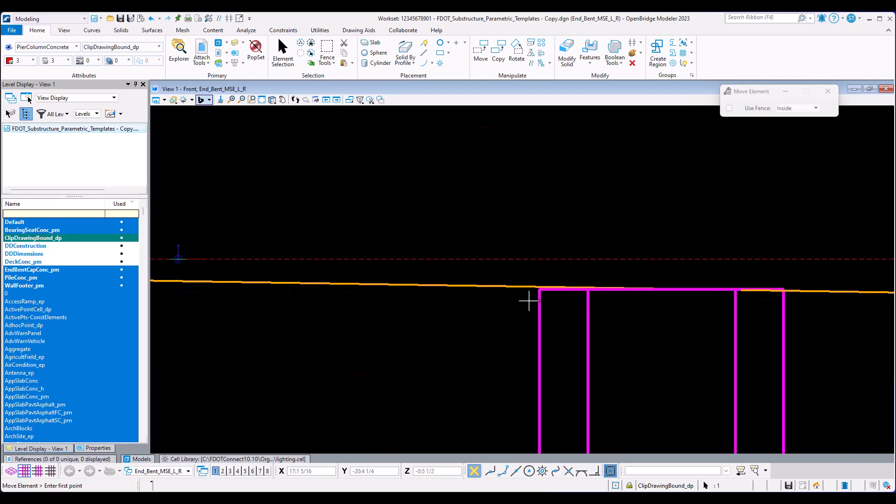
pyautogui.click(547, 279)
pyautogui.scroll(-2, 545, 299)
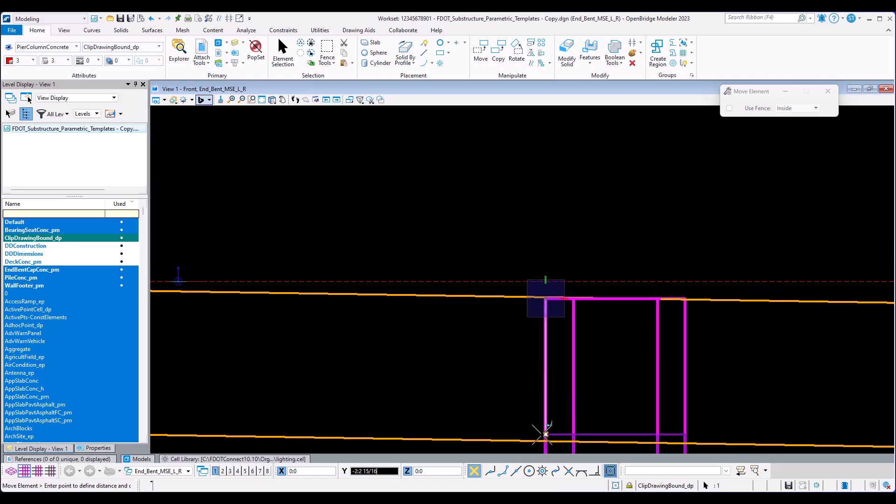
pyautogui.write('-1')
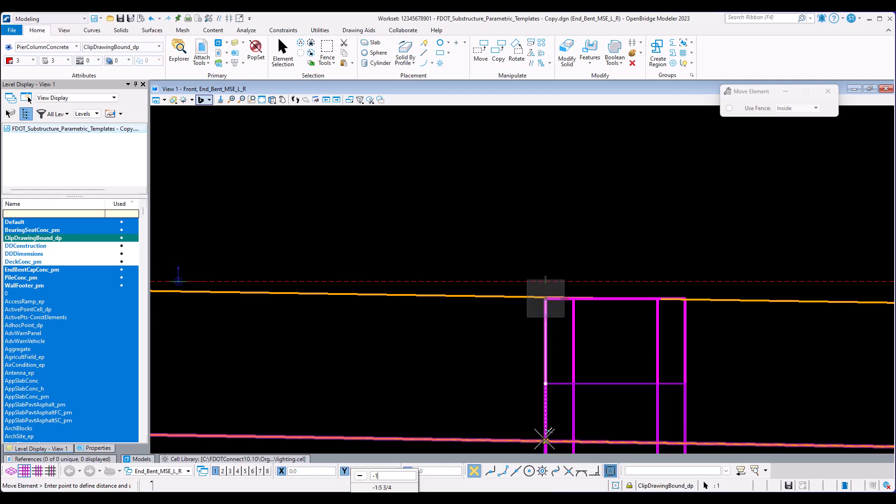
pyautogui.click(519, 402)
pyautogui.rightClick(519, 400)
# Move the fourth pile straight down by the distance from its upper left corner to the cap's bottom edge, less 1 ft.
pyautogui.scroll(-2, 418, 370)
pyautogui.scroll(1, 684, 370)
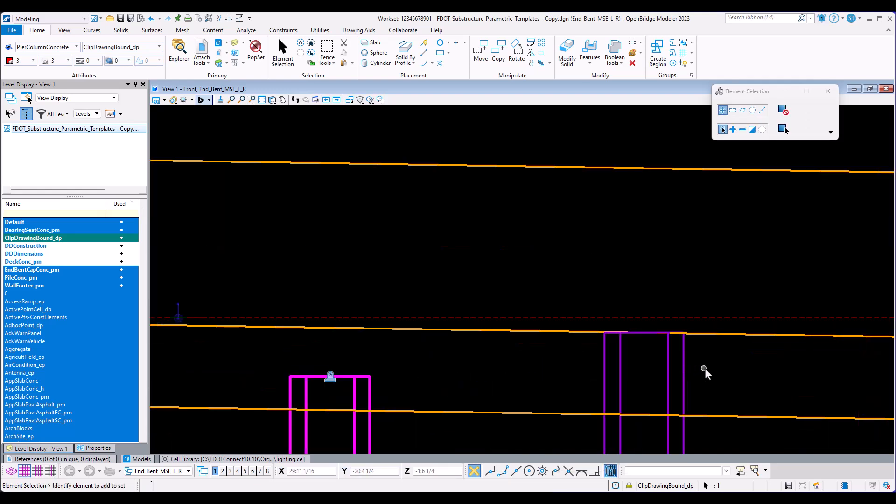
pyautogui.moveTo(702, 368); pyautogui.dragTo(636, 363)
pyautogui.press('3')
pyautogui.press('2')
pyautogui.scroll(4, 606, 330)
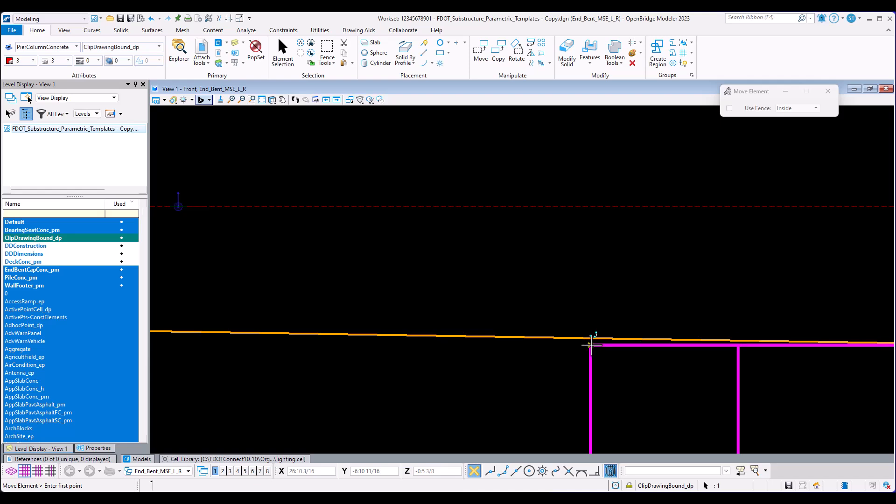
pyautogui.click(591, 345)
pyautogui.scroll(-4, 599, 310)
pyautogui.scroll(2, 608, 403)
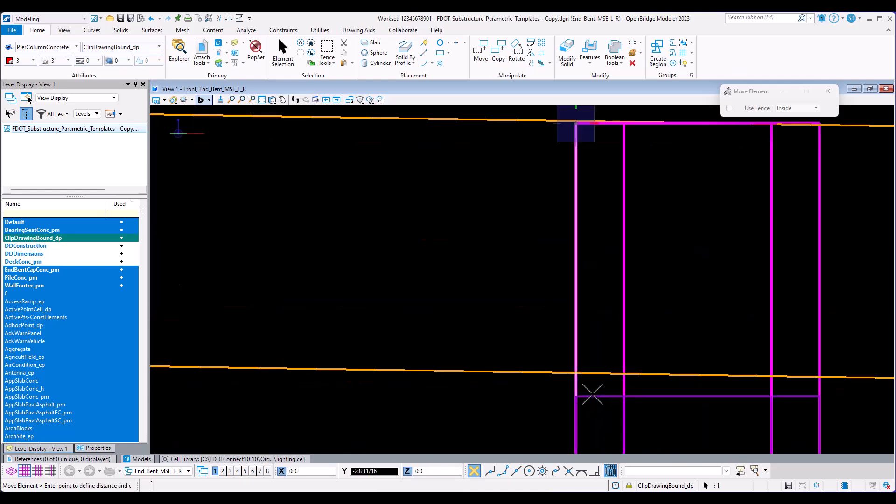
pyautogui.write('-1')
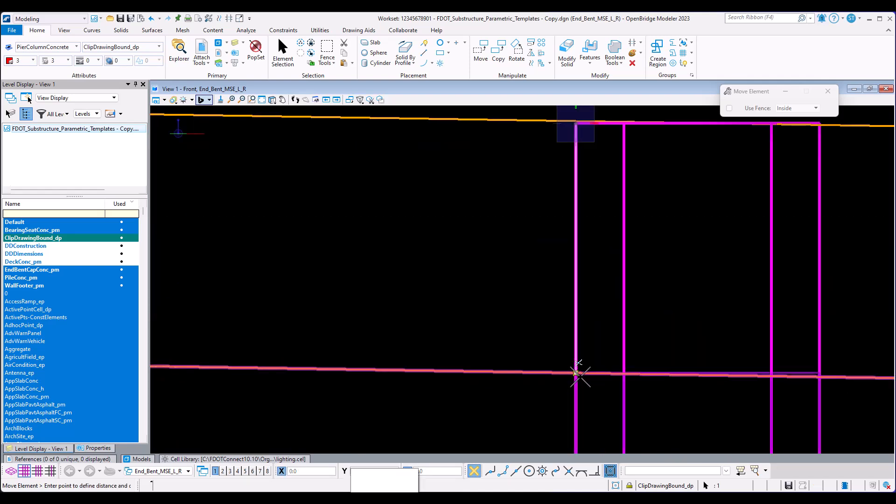
pyautogui.click(581, 377)
# Move the fifth, rightmost pile under the cap straight down by the distance from its upper left corner to the cap's bottom edge, less 1 ft.
pyautogui.scroll(-3, 353, 325)
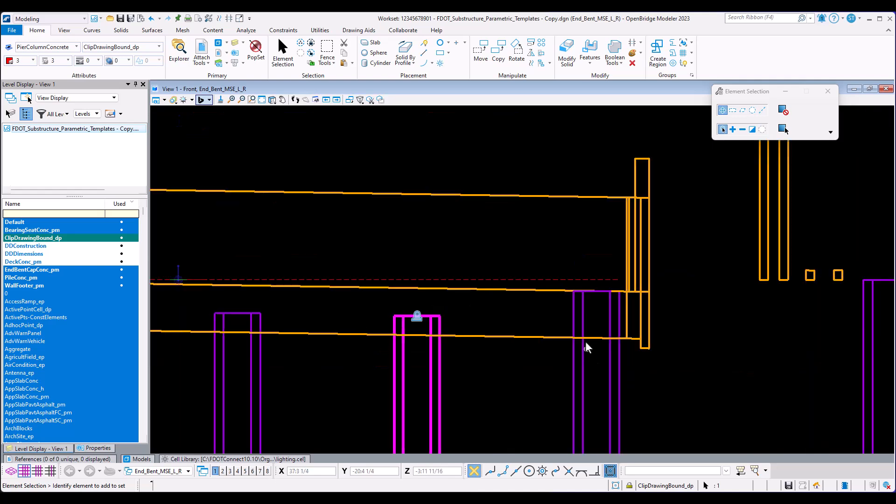
pyautogui.scroll(1, 584, 317)
pyautogui.click(581, 315)
pyautogui.press('m')
pyautogui.scroll(5, 568, 277)
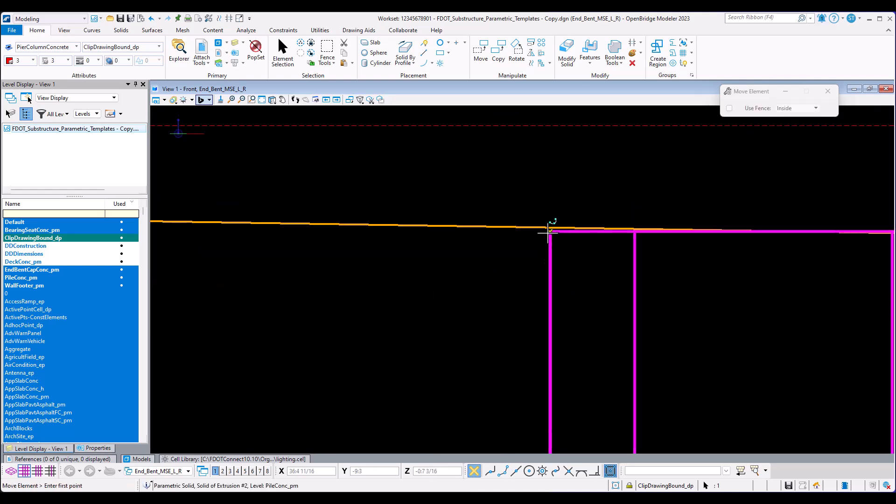
pyautogui.click(550, 231)
pyautogui.scroll(-2, 555, 387)
pyautogui.scroll(4, 532, 366)
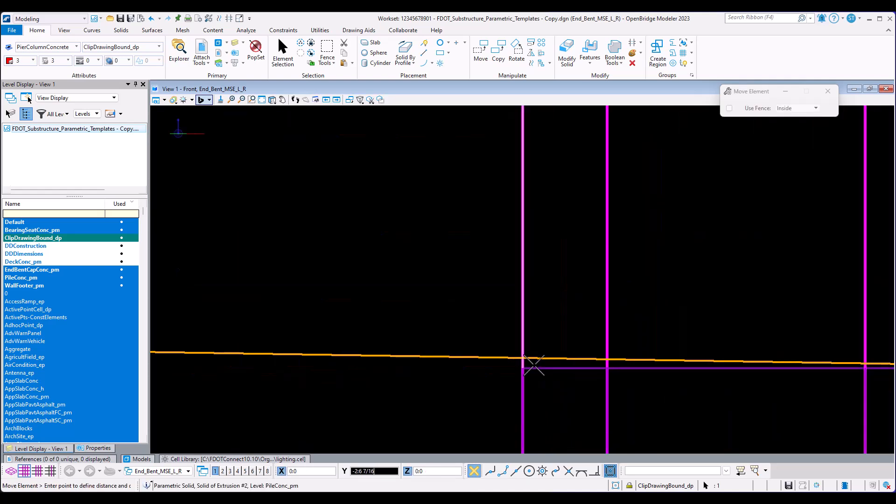
pyautogui.write('-1')
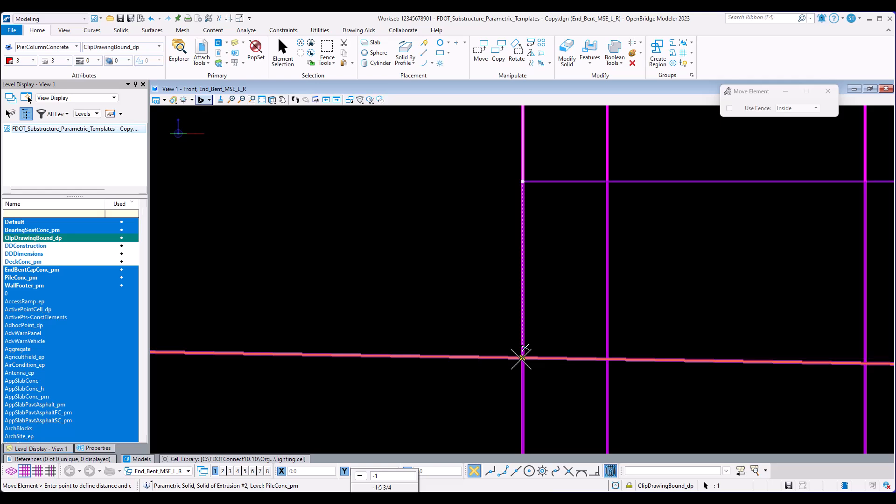
pyautogui.click(525, 348)
pyautogui.rightClick(537, 351)
pyautogui.click(749, 312)
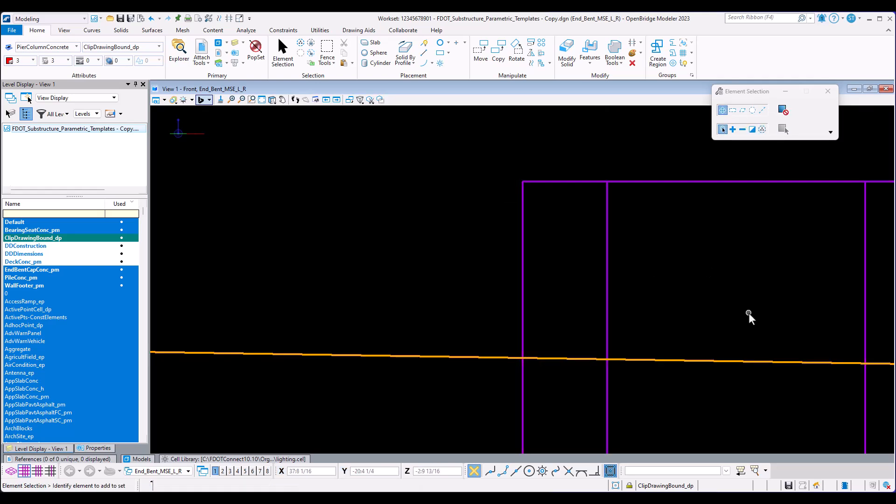
# Change the view to Isometric, showing the whole end bent and the loose template parts beside it.
pyautogui.scroll(-6, 749, 313)
pyautogui.scroll(-2, 749, 317)
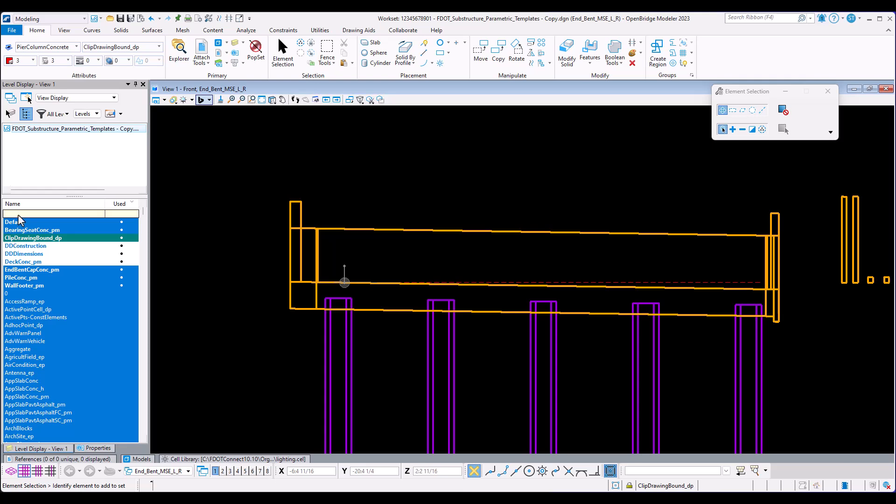
pyautogui.scroll(-2, 481, 266)
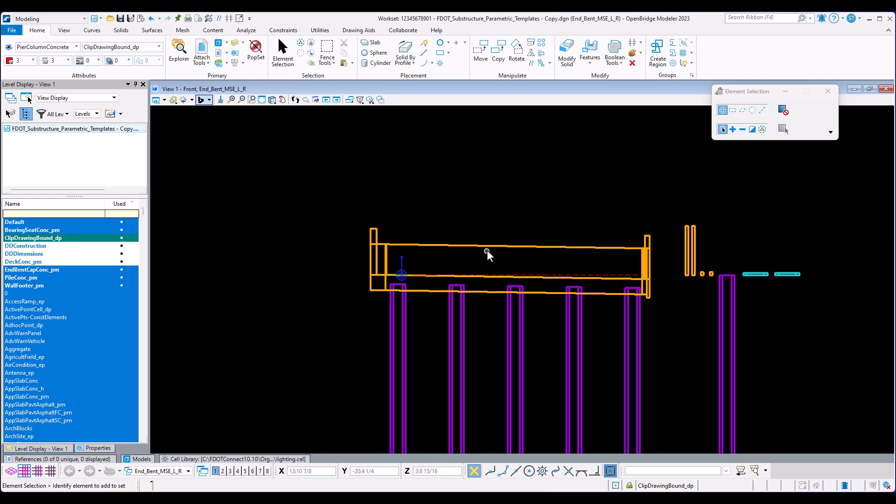
pyautogui.click(272, 100)
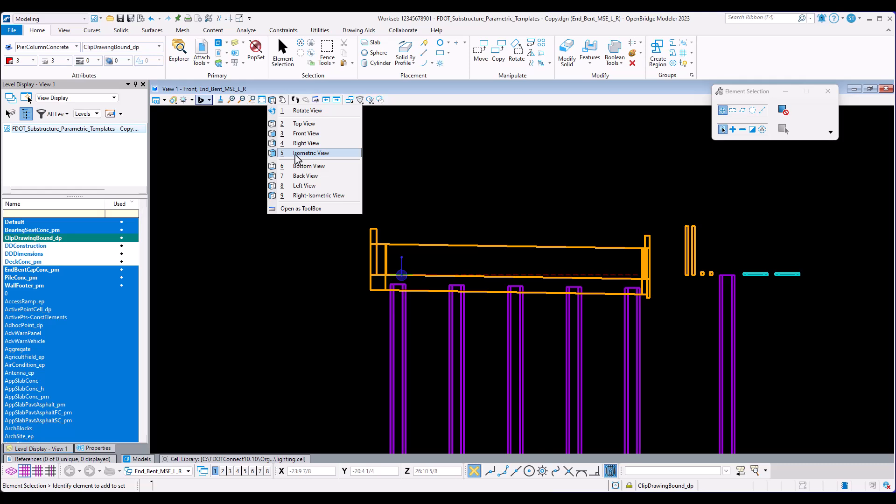
pyautogui.click(298, 154)
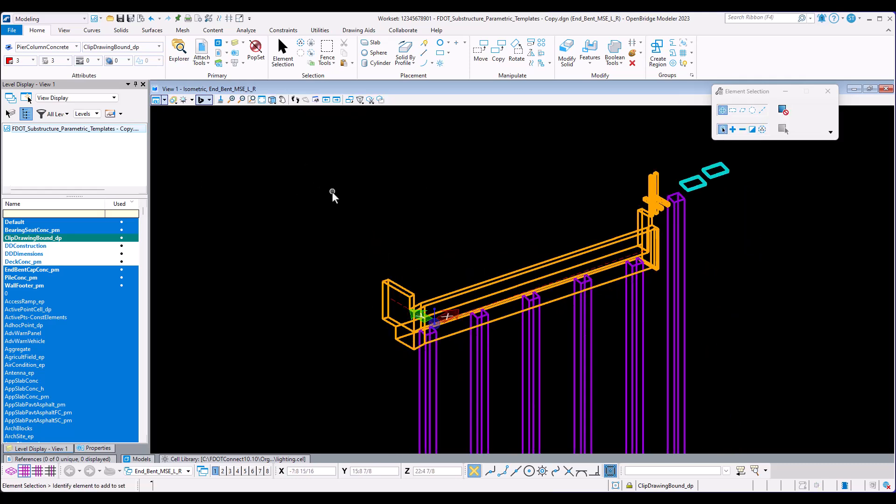
# Delete the Taper Face feature from the bearing seat nearest the spare pile.
pyautogui.scroll(5, 696, 191)
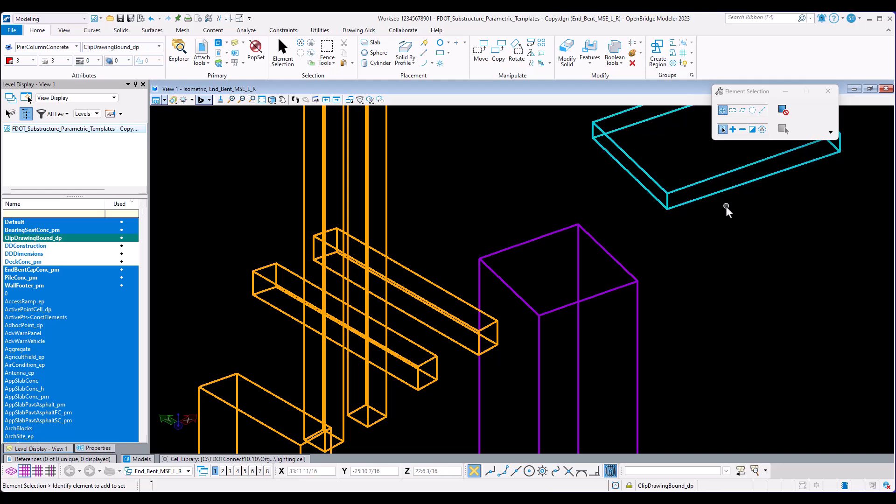
pyautogui.moveTo(694, 229); pyautogui.dragTo(637, 296, button='middle')
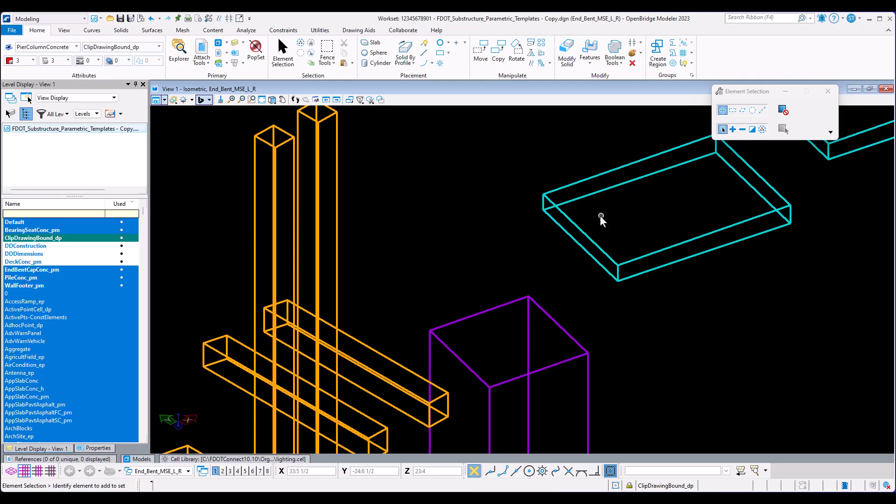
pyautogui.click(580, 231)
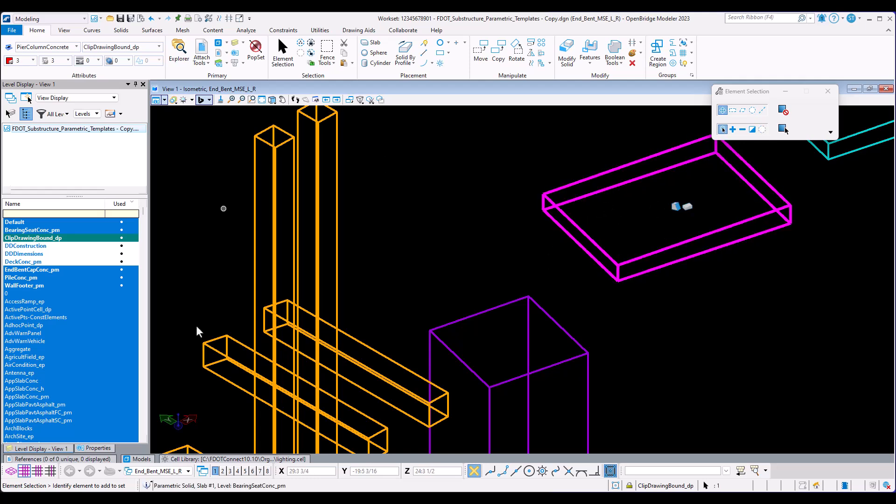
pyautogui.click(91, 448)
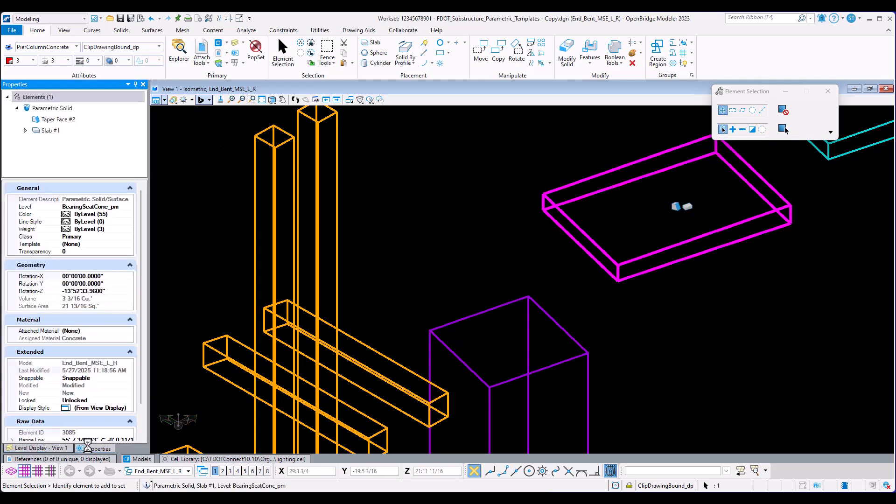
pyautogui.click(57, 120)
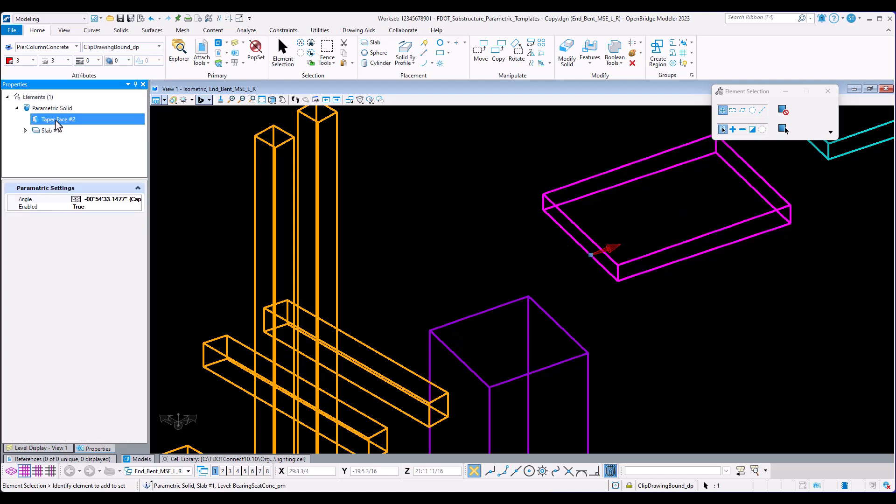
pyautogui.rightClick(56, 124)
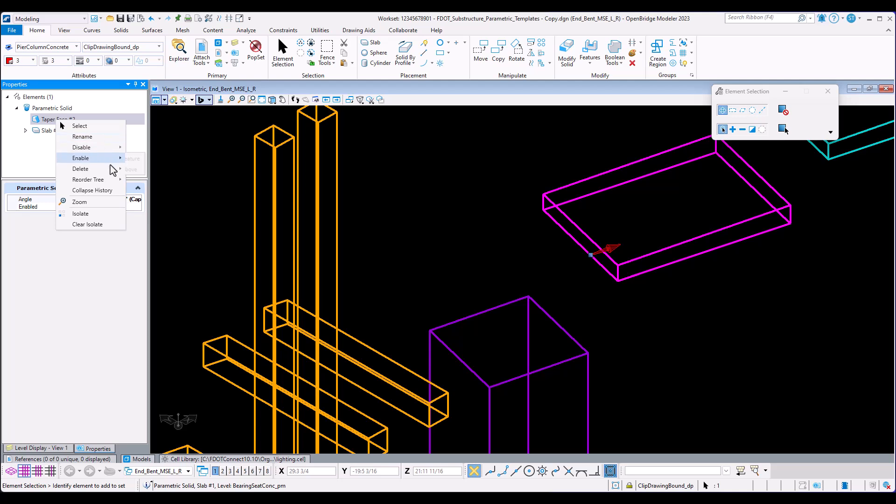
pyautogui.moveTo(114, 173)
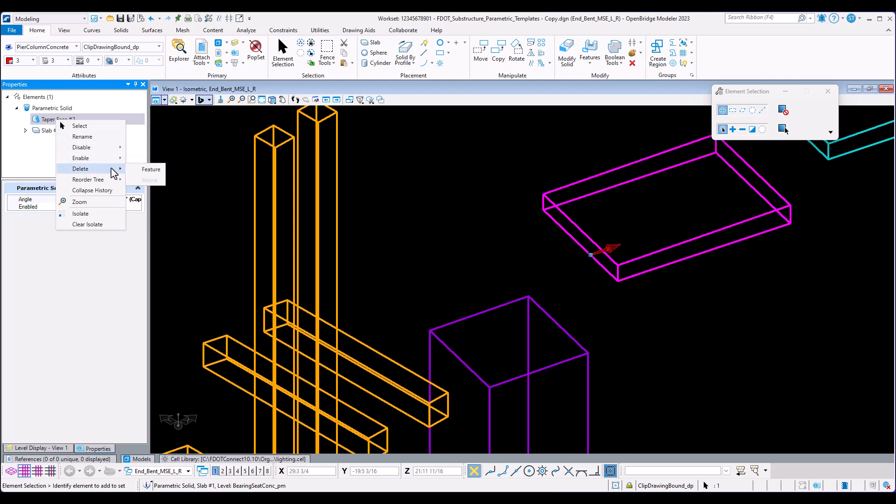
pyautogui.click(147, 170)
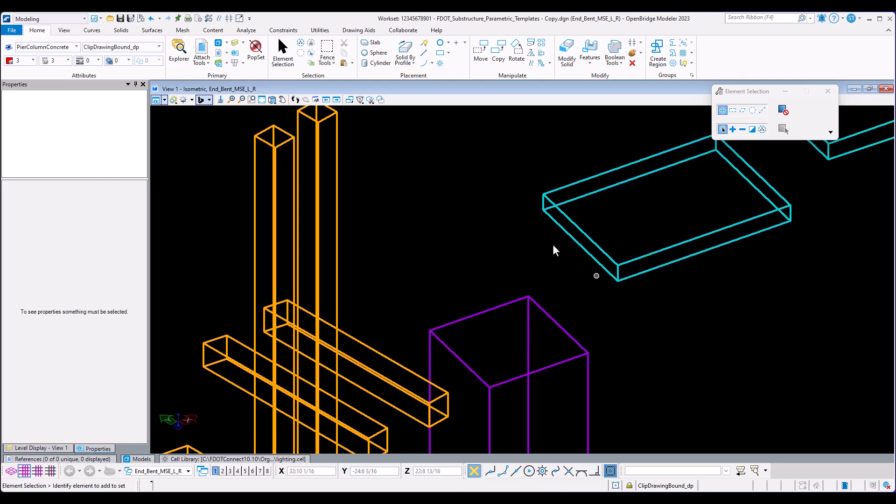
# Start Taper Face in the Design X direction with its draft angle linked to the Cap Slope Angle_Left_Bottom variable.
pyautogui.scroll(-5, 555, 247)
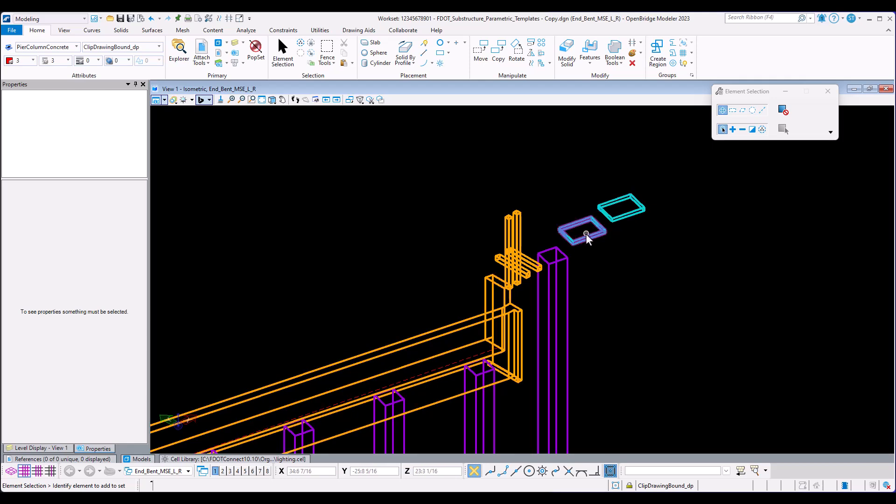
pyautogui.scroll(4, 587, 234)
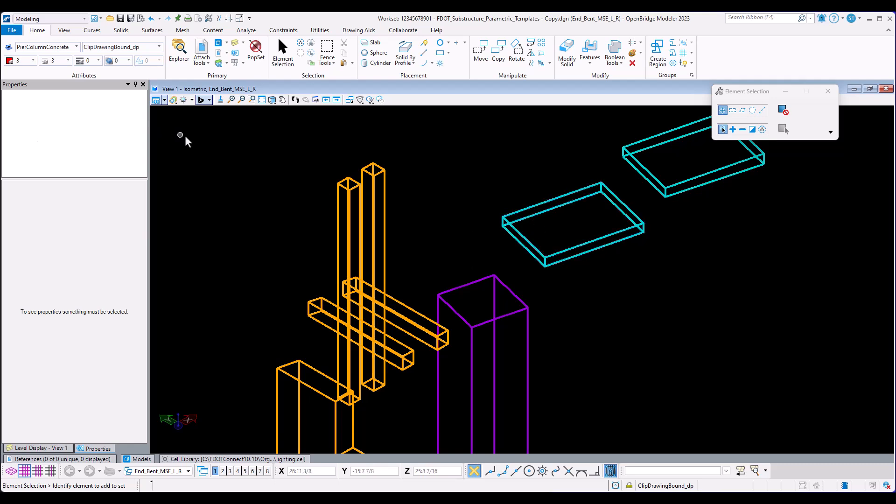
pyautogui.click(116, 33)
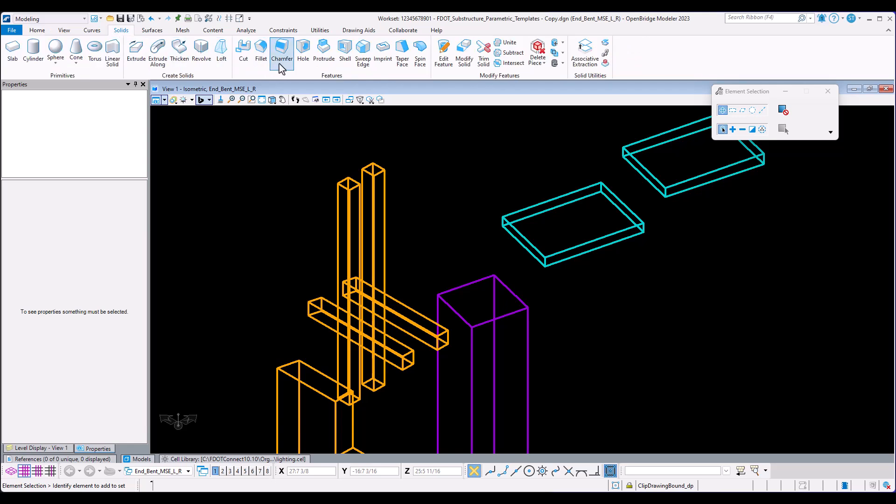
pyautogui.click(400, 59)
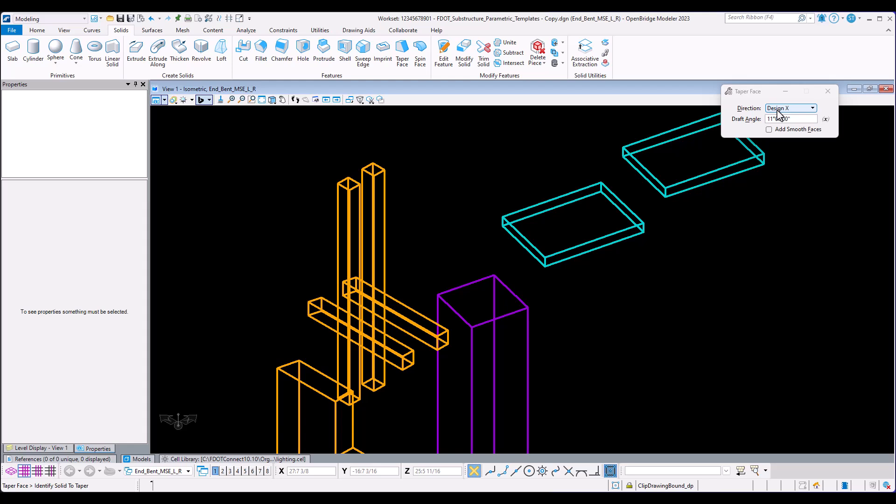
pyautogui.click(826, 121)
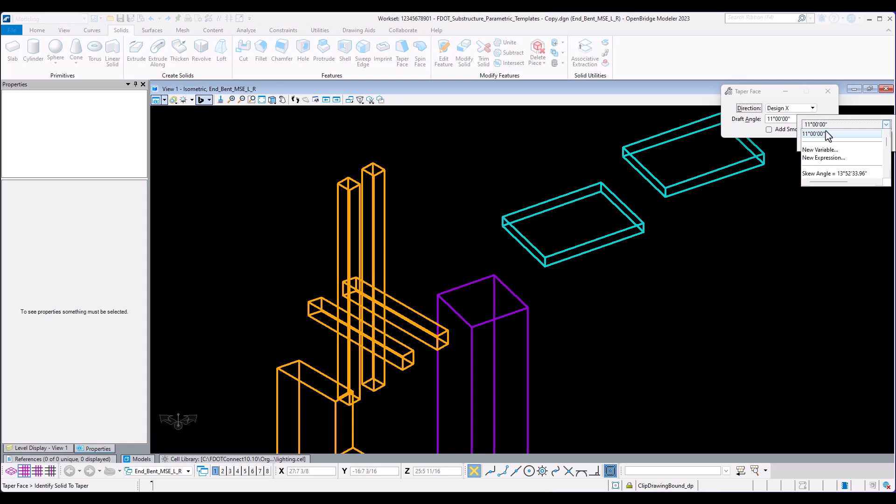
pyautogui.scroll(-2, 840, 174)
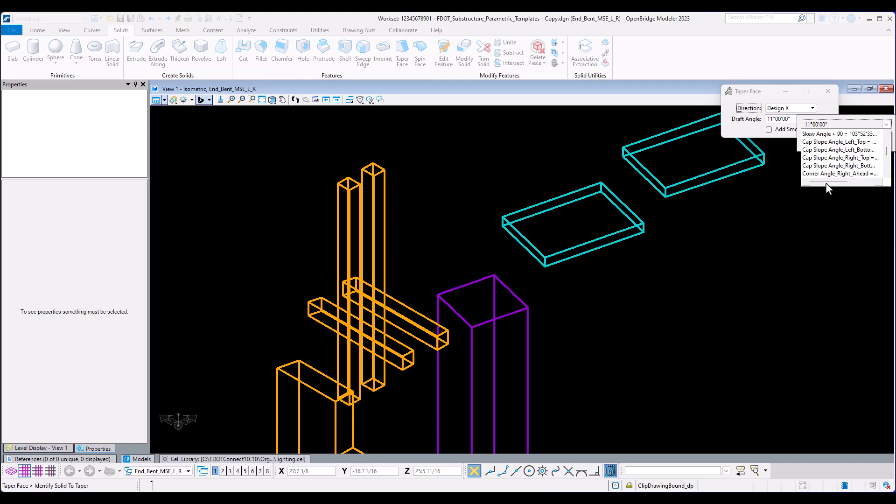
pyautogui.moveTo(833, 181)
pyautogui.mouseDown()
pyautogui.moveTo(849, 182)
pyautogui.moveTo(834, 180)
pyautogui.mouseUp()
pyautogui.click(836, 150)
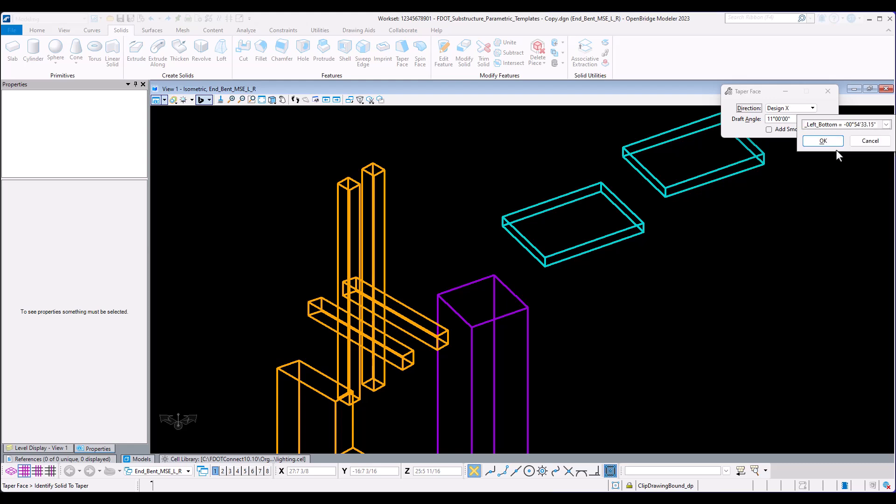
pyautogui.click(832, 142)
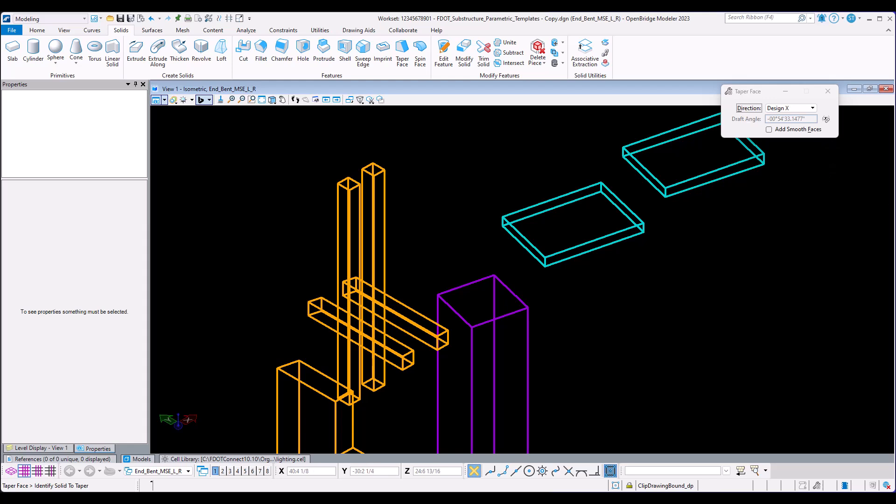
# Taper the bottom face of the bearing seat nearest the spare pile, using its lower front corner as the taper point.
pyautogui.click(519, 229)
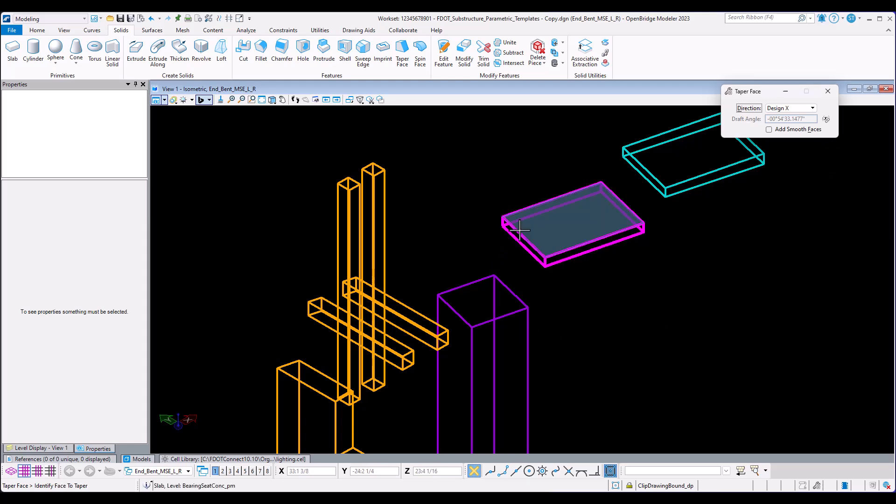
pyautogui.scroll(2, 527, 230)
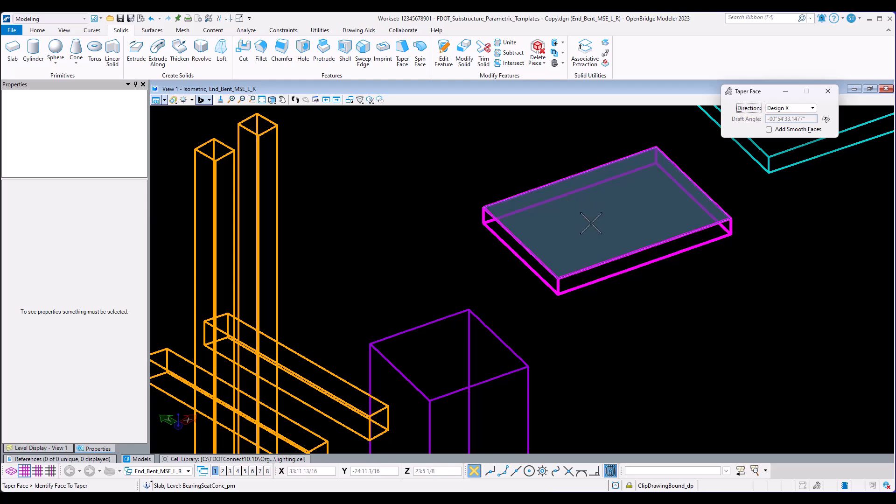
pyautogui.click(569, 237)
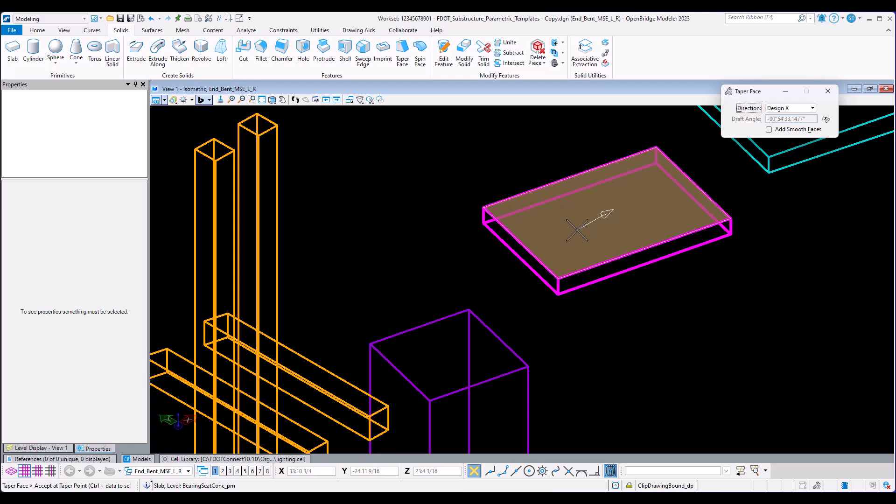
pyautogui.rightClick(577, 230)
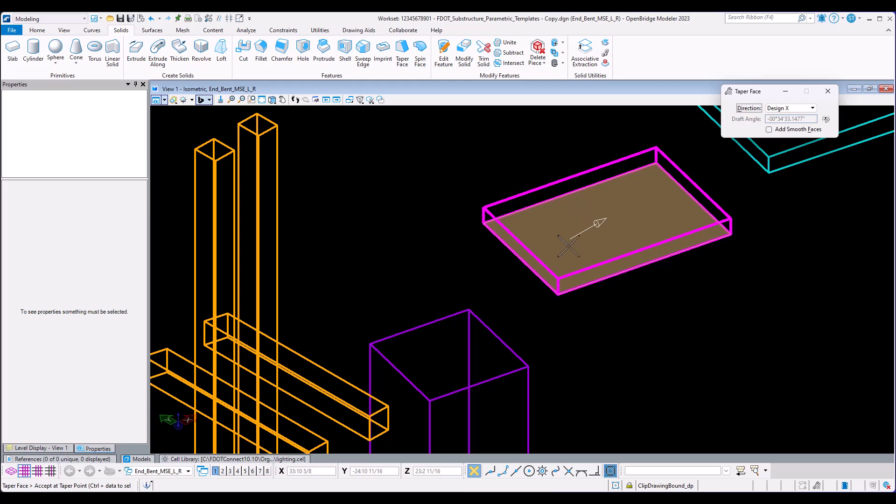
pyautogui.scroll(3, 562, 294)
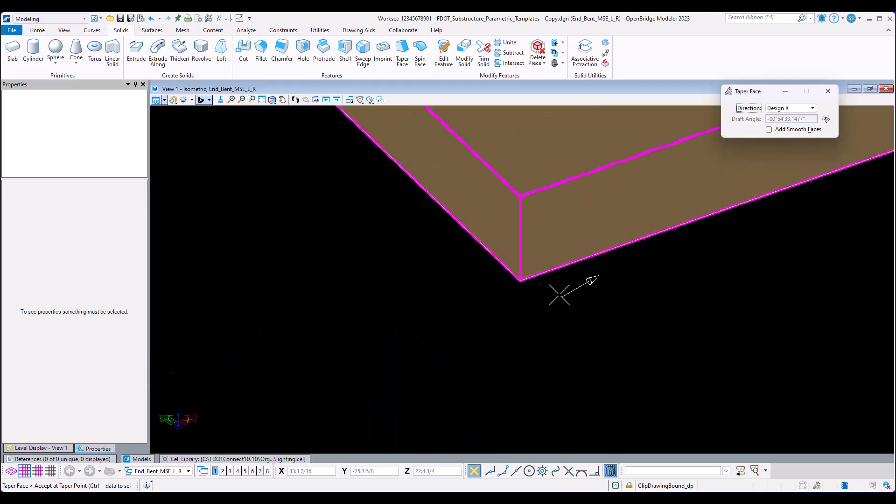
pyautogui.click(520, 279)
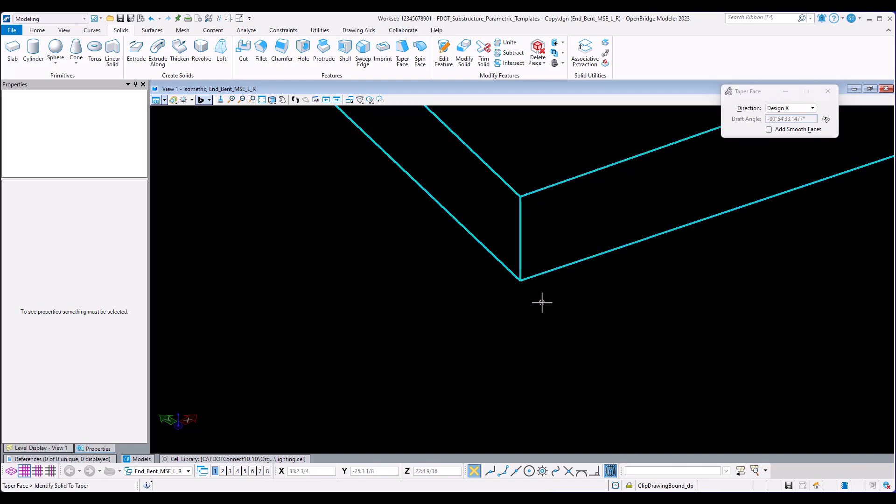
pyautogui.scroll(-3, 540, 304)
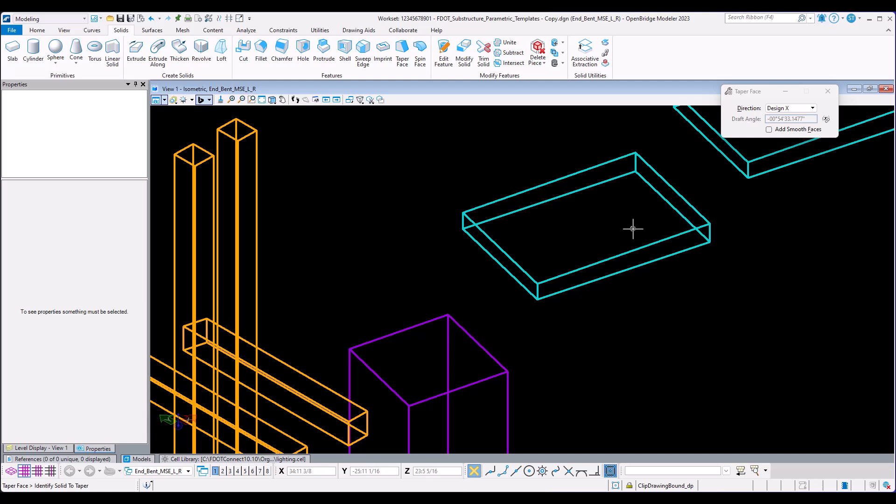
pyautogui.press('Escape')
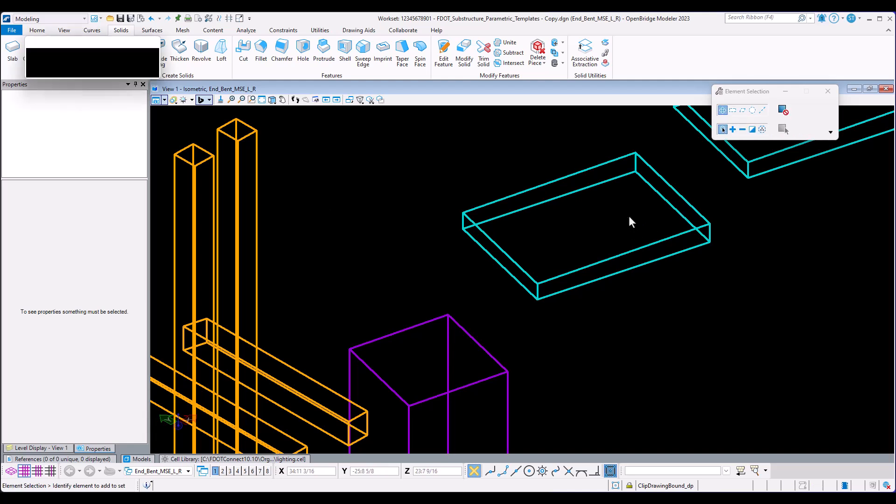
# In the Top view, copy the tapered bearing seat from its lower left corner to the inner bend of the cap at its left end.
pyautogui.rightClick(629, 215)
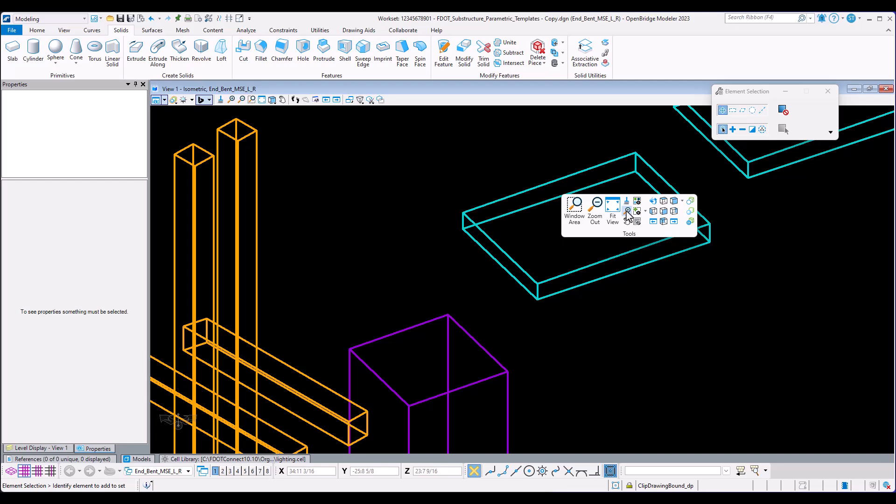
pyautogui.click(628, 212)
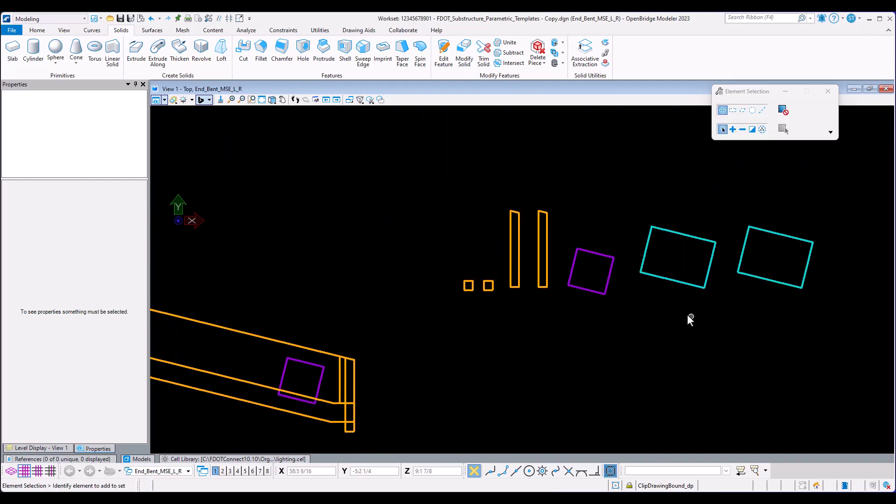
pyautogui.click(653, 274)
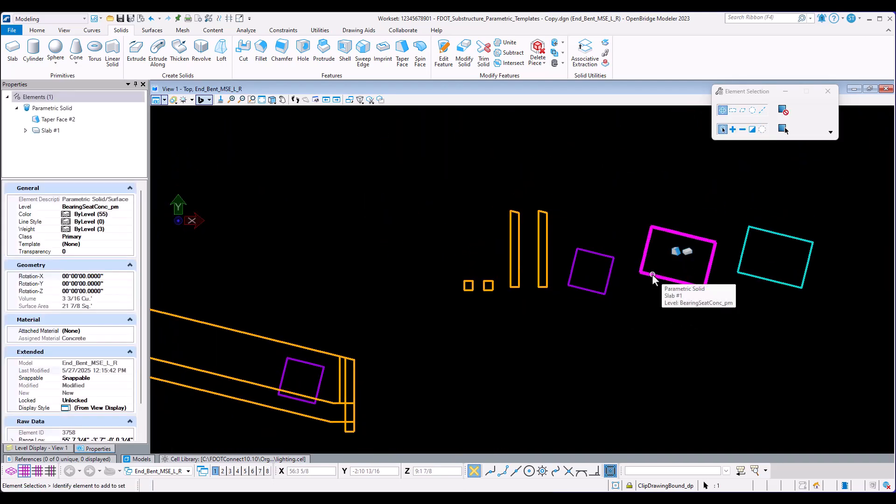
pyautogui.press('space')
pyautogui.press('c')
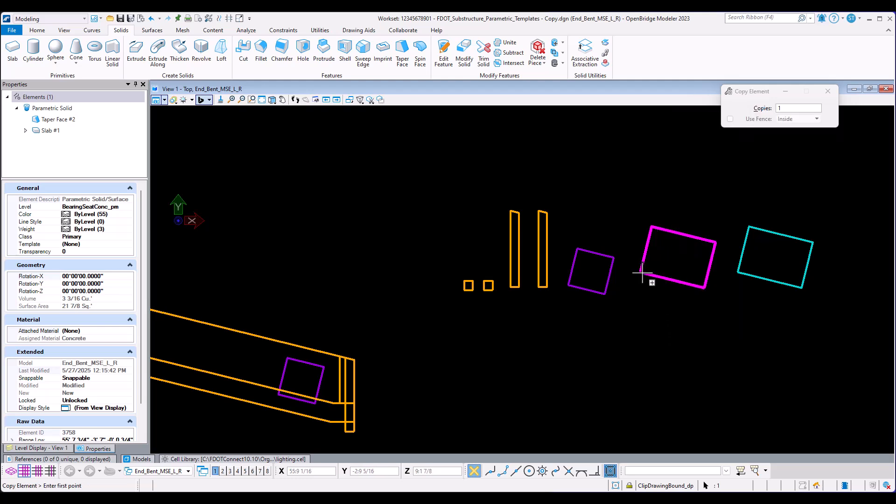
pyautogui.scroll(2, 642, 273)
pyautogui.click(640, 273)
pyautogui.scroll(-5, 728, 303)
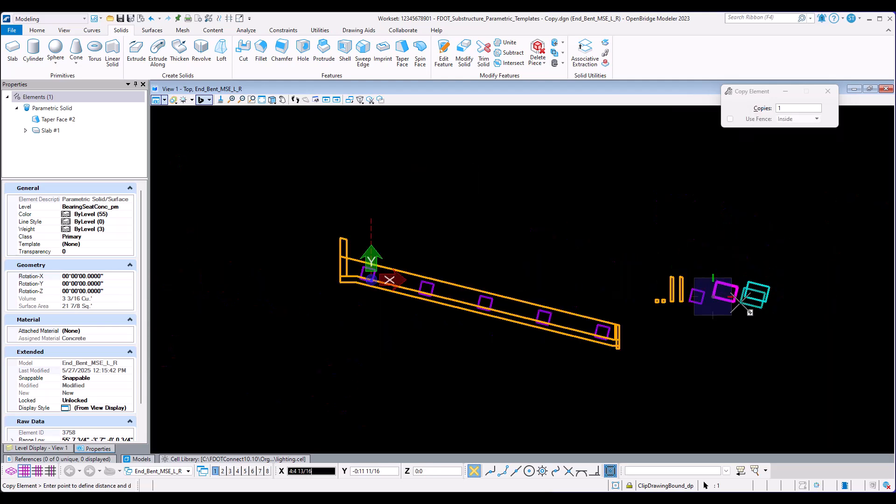
pyautogui.scroll(10, 362, 271)
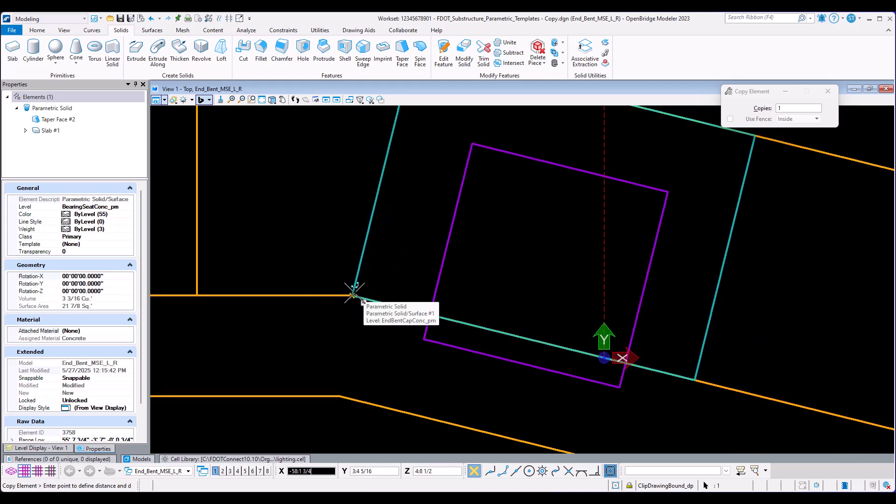
pyautogui.click(354, 295)
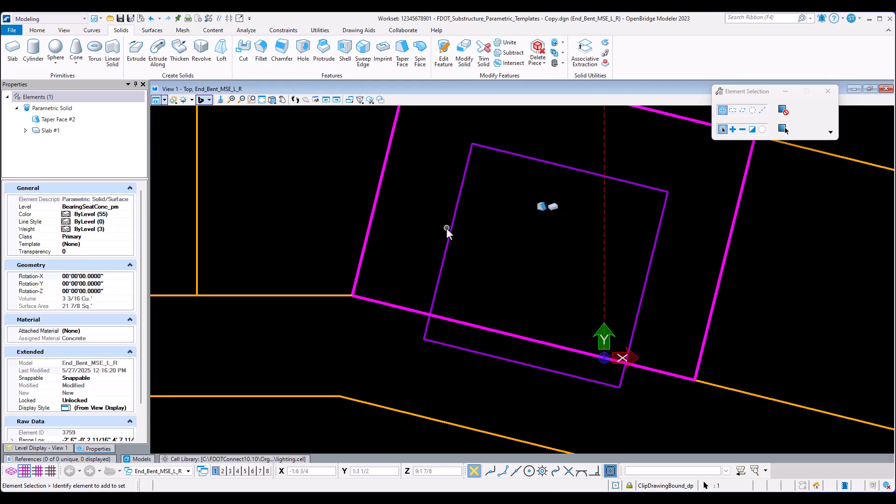
# In the Front view, move the copied bearing seat straight down from its lower right corner onto the cap's sloped bearing surface.
pyautogui.rightClick(487, 247)
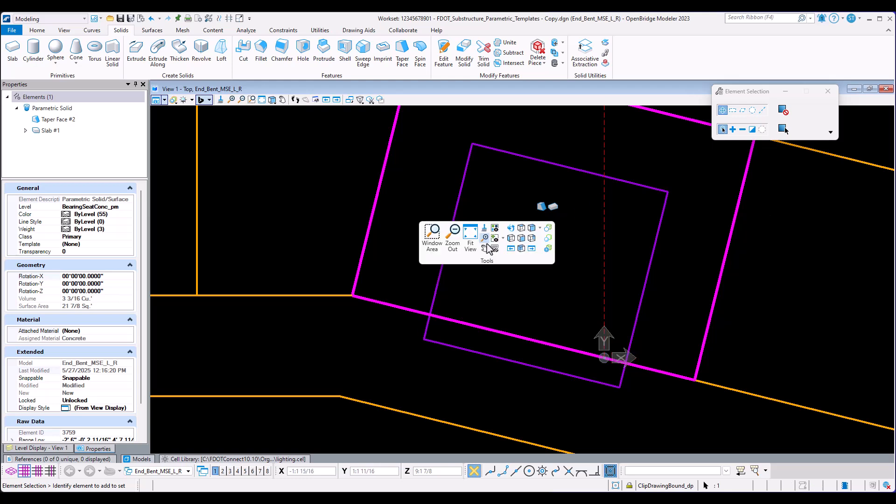
pyautogui.click(521, 238)
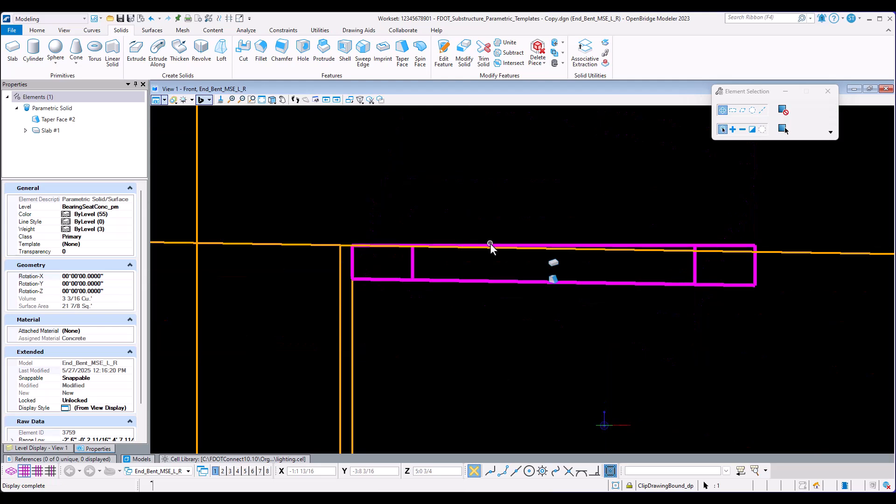
pyautogui.scroll(-5, 491, 243)
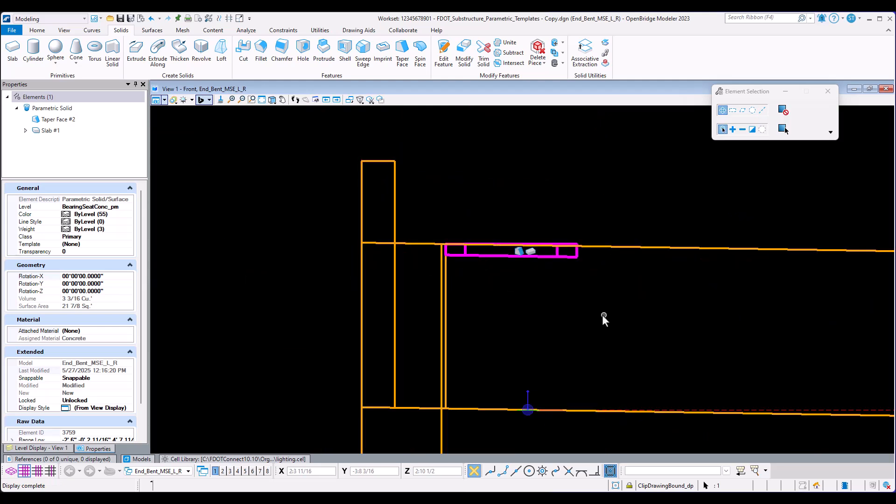
pyautogui.scroll(3, 567, 252)
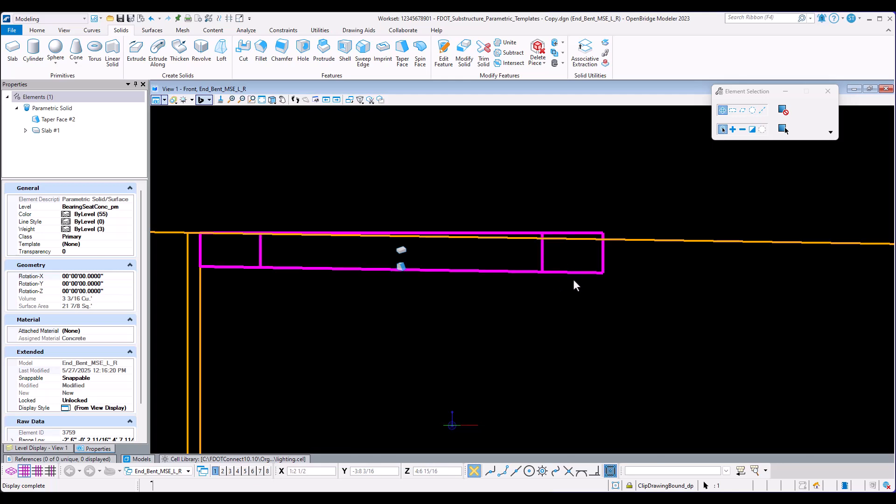
pyautogui.press('space')
pyautogui.press('m')
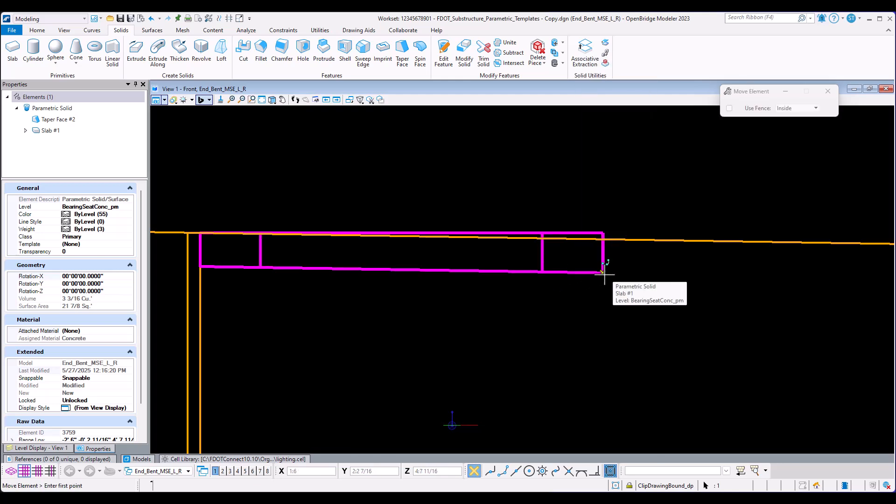
pyautogui.click(602, 273)
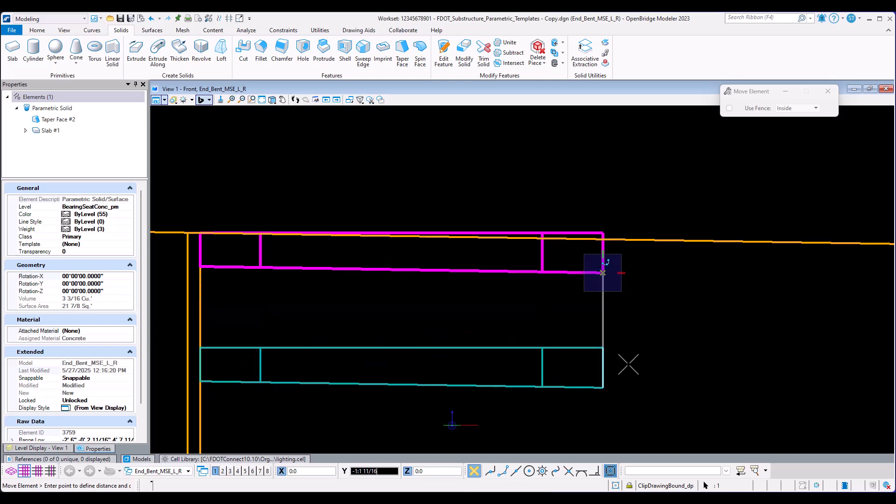
pyautogui.scroll(-2, 626, 334)
pyautogui.scroll(-2, 619, 276)
pyautogui.scroll(6, 624, 314)
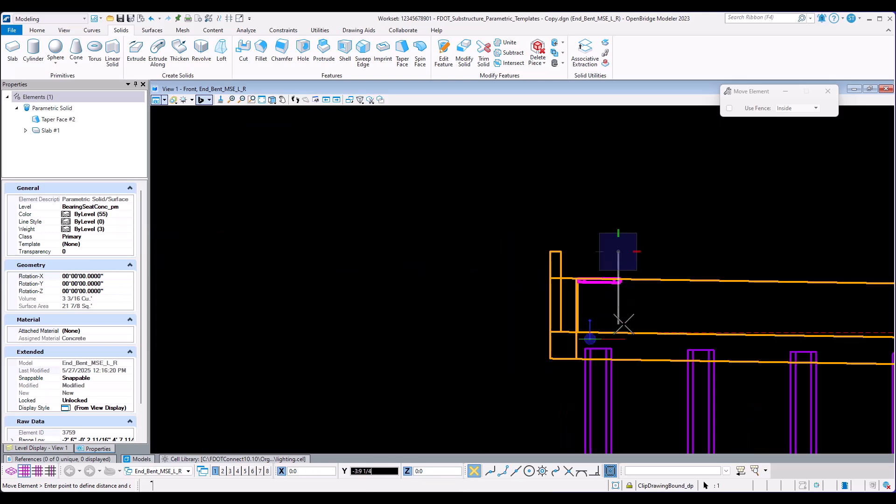
pyautogui.scroll(-2, 608, 355)
pyautogui.scroll(4, 610, 325)
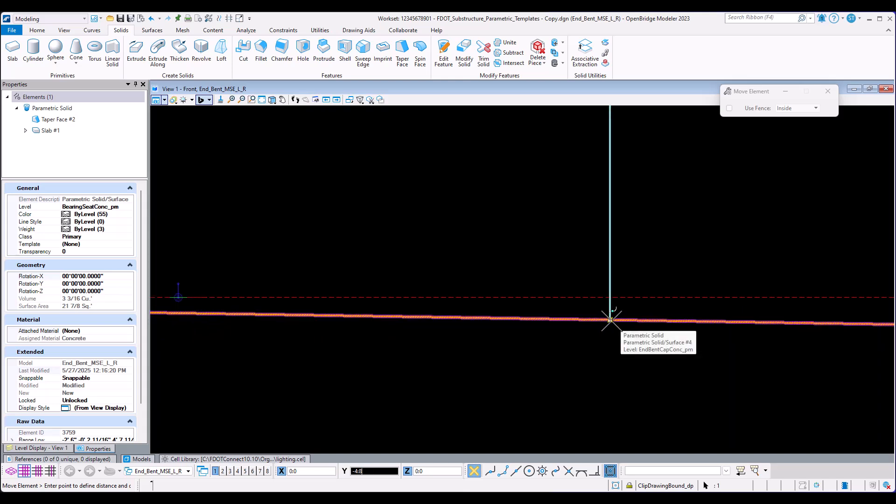
pyautogui.click(610, 319)
pyautogui.press('Escape')
pyautogui.scroll(-3, 601, 350)
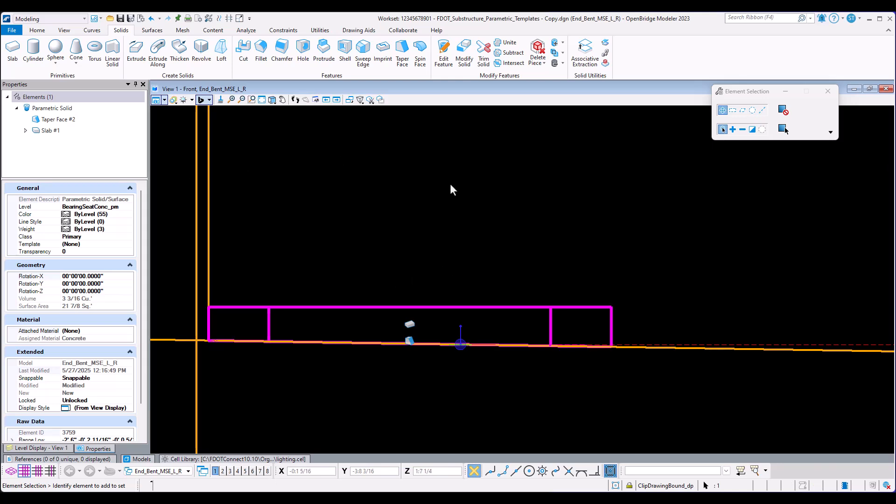
# Change the view to Top, with the bearing seat at the cap's left end selected.
pyautogui.rightClick(467, 205)
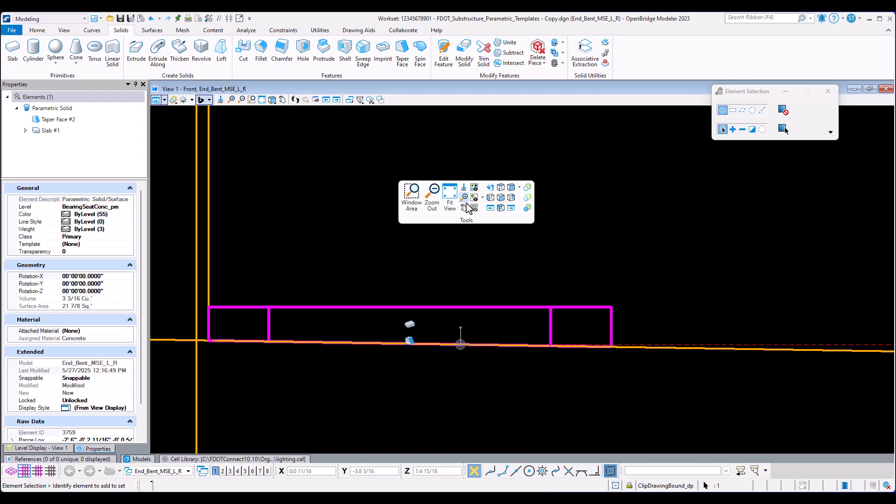
pyautogui.click(501, 187)
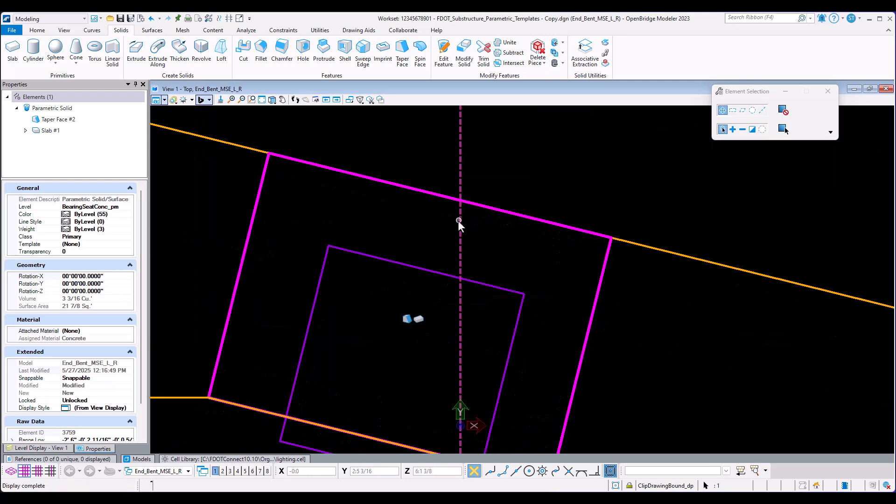
pyautogui.scroll(-5, 458, 222)
pyautogui.click(554, 269)
pyautogui.click(498, 264)
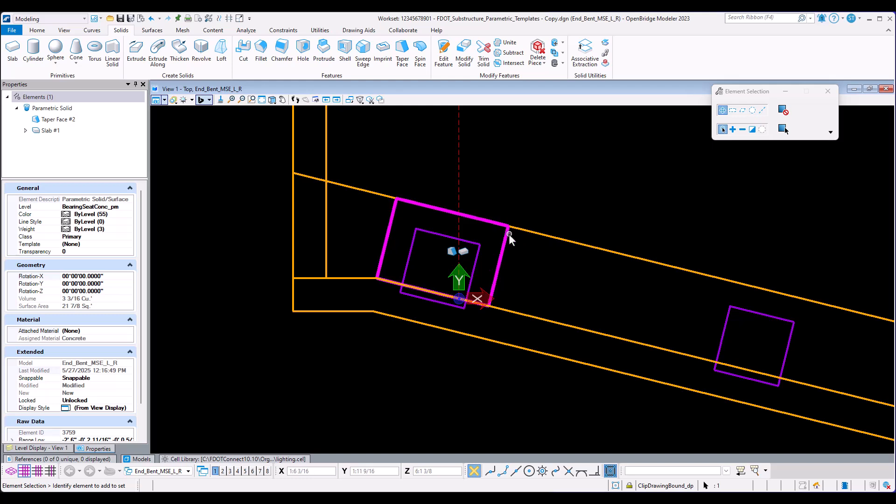
# Copy the selected bearing seat 4 times along the cap's sloped back edge at 9:10 spacing, starting from its back edge midpoint.
pyautogui.press('space')
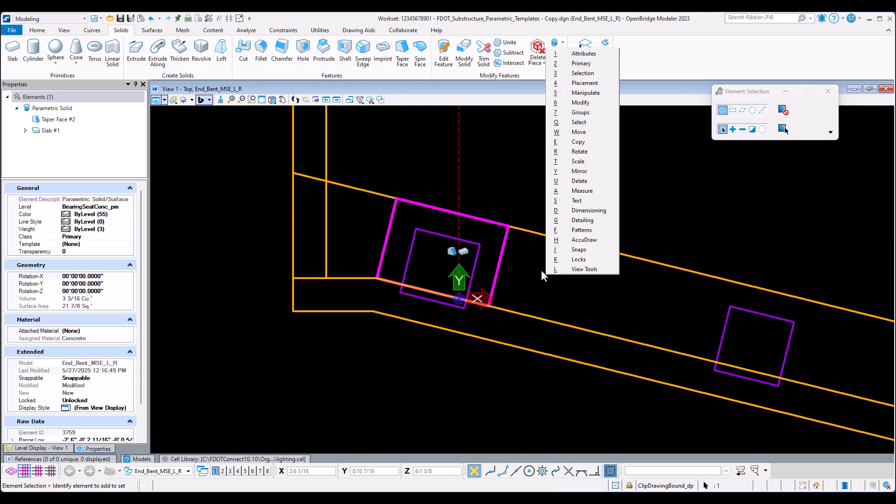
pyautogui.press('c')
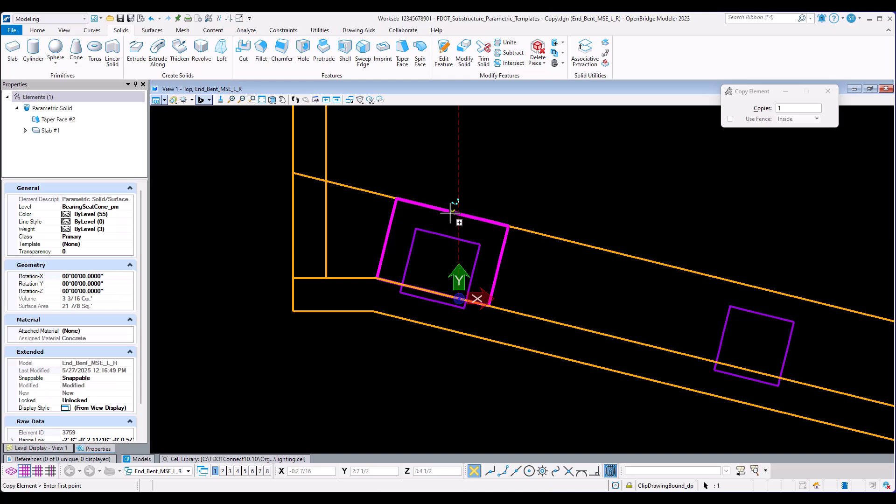
pyautogui.click(452, 212)
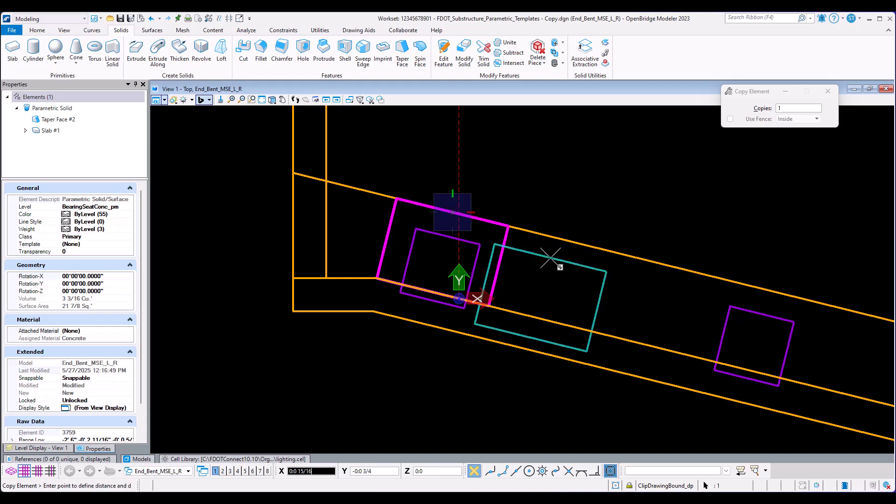
pyautogui.press('r')
pyautogui.press('e')
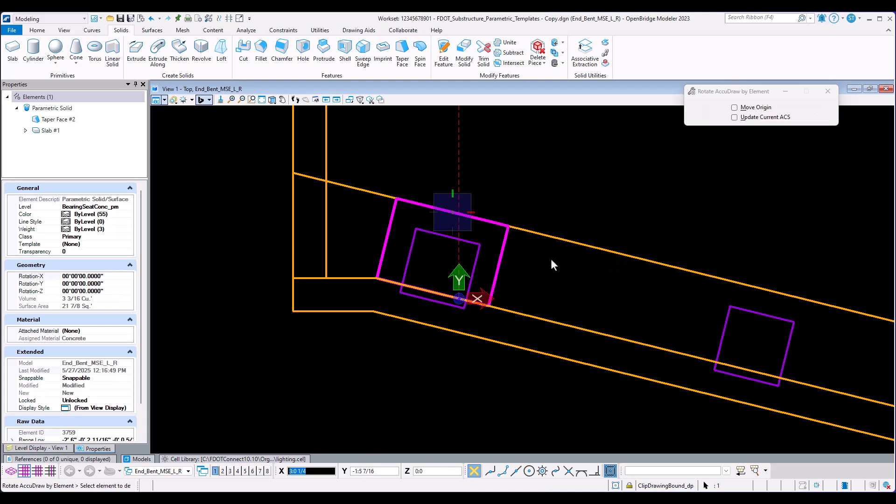
pyautogui.click(574, 241)
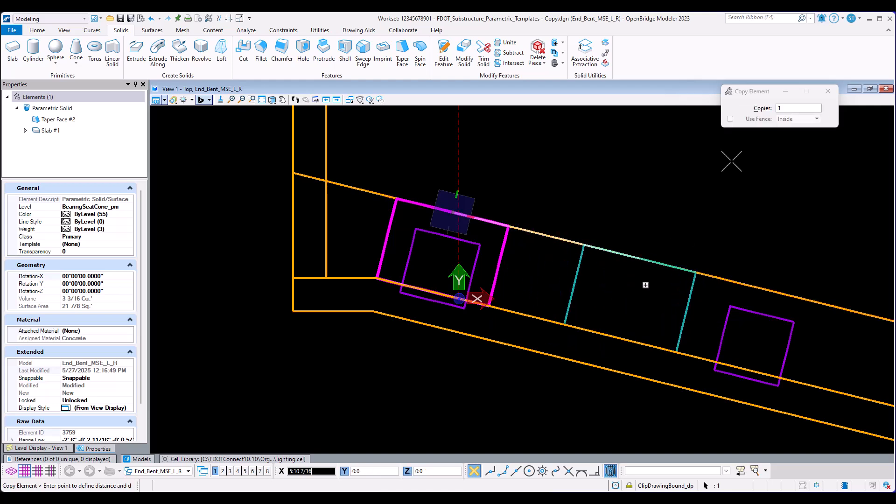
pyautogui.doubleClick(788, 112)
pyautogui.write('4')
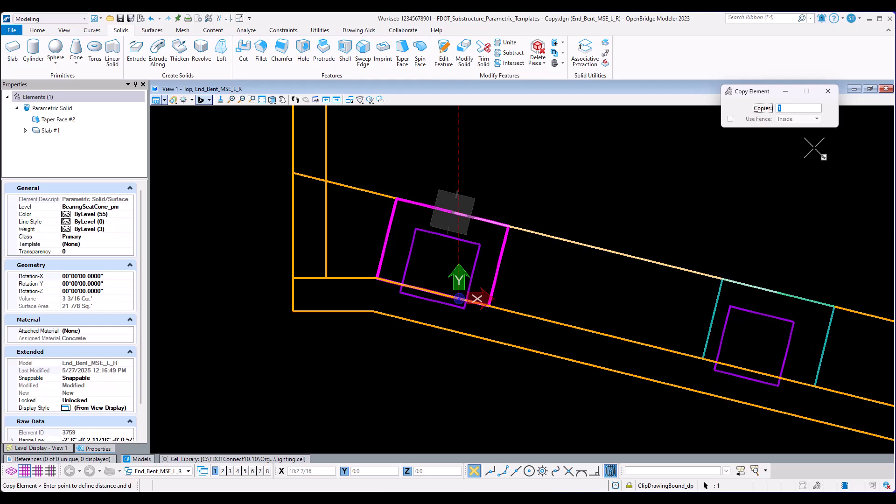
pyautogui.click(321, 474)
pyautogui.write('9:10')
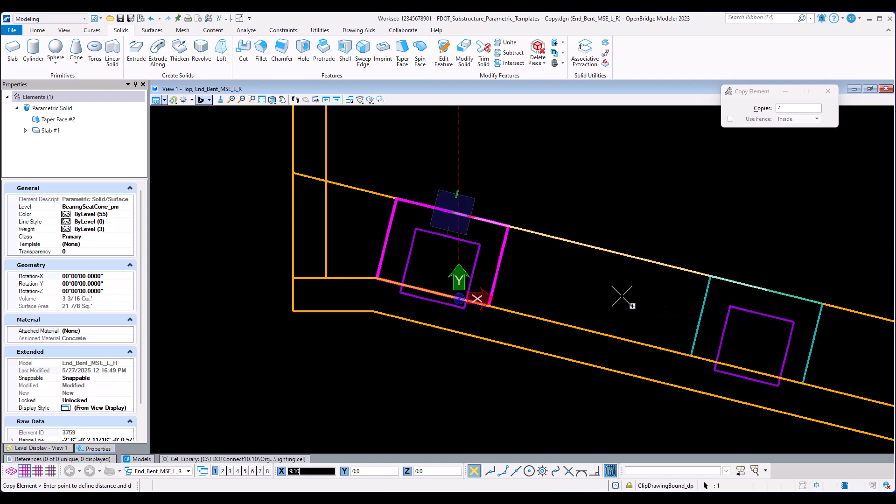
pyautogui.click(621, 296)
pyautogui.press('Escape')
pyautogui.scroll(-5, 369, 249)
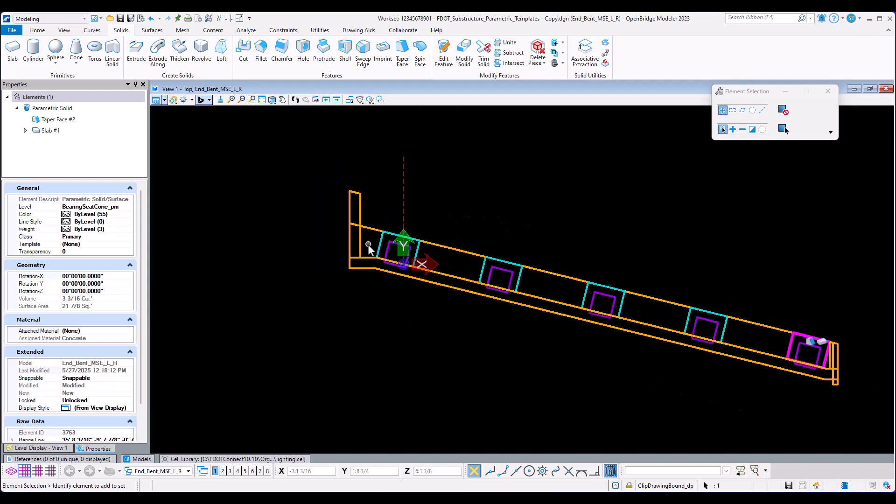
pyautogui.click(511, 336)
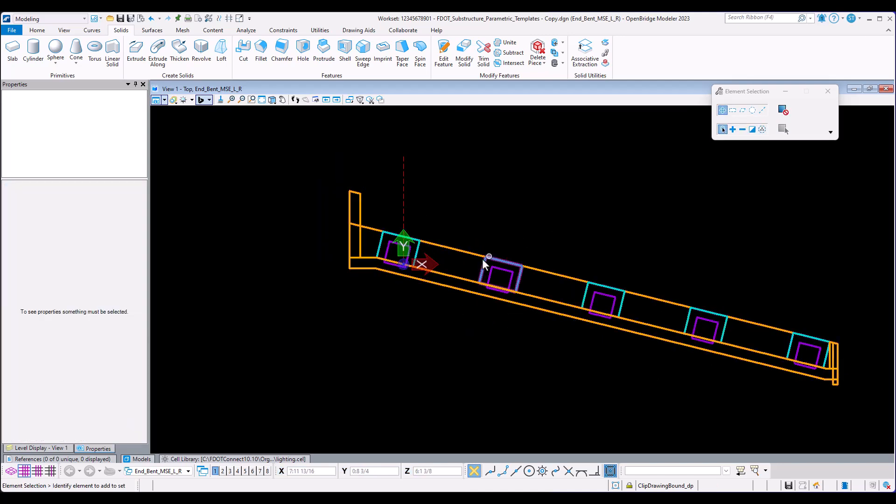
# In the Front view, examine how each copied bearing seat sits on the cap's sloped surface from one end to the other.
pyautogui.scroll(5, 465, 292)
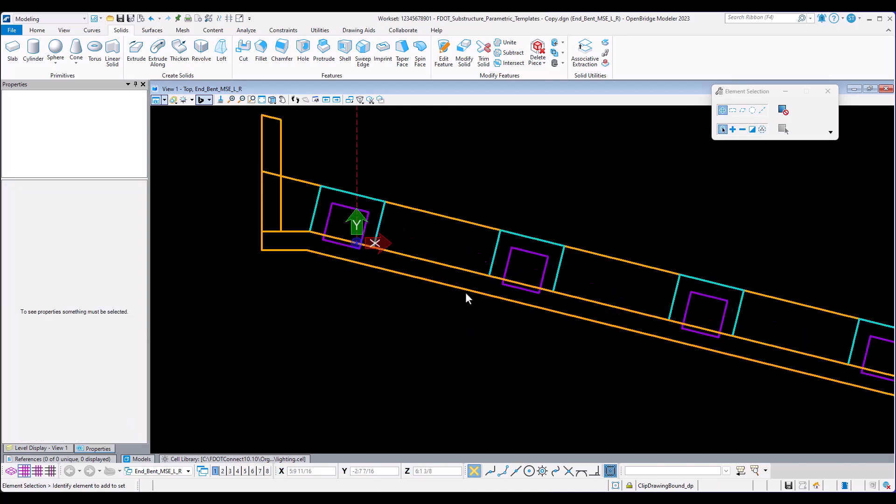
pyautogui.rightClick(604, 166)
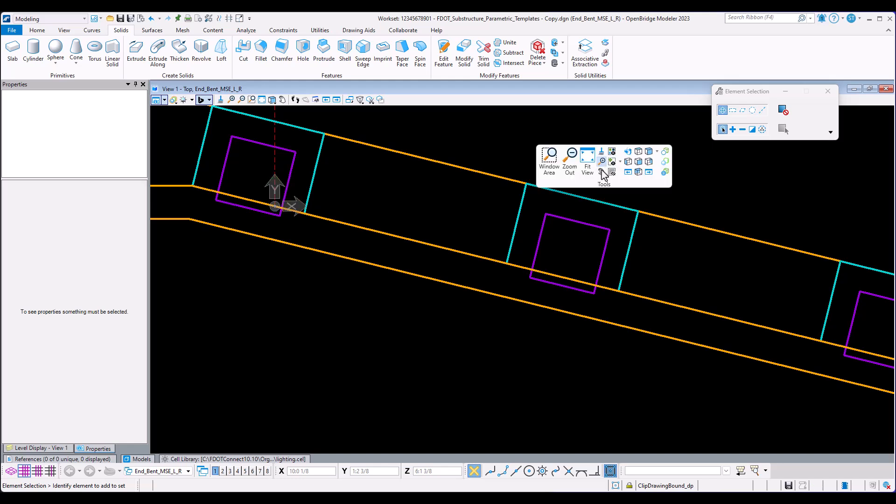
pyautogui.click(602, 172)
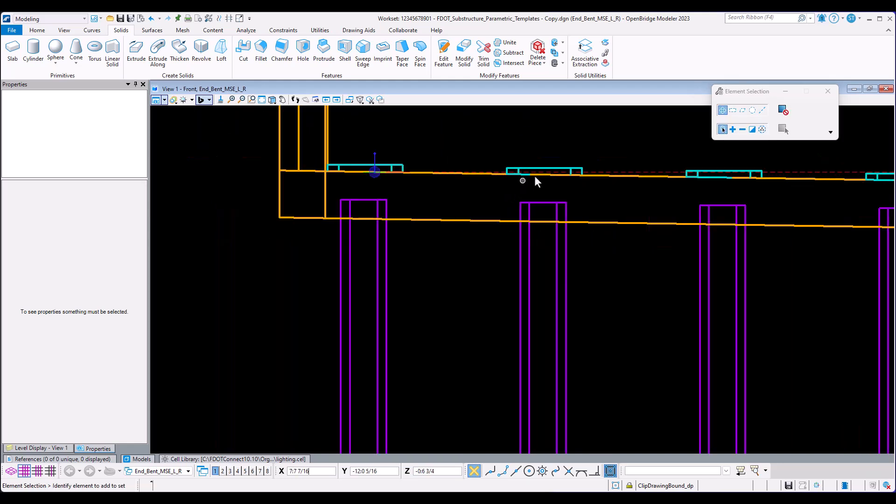
pyautogui.scroll(5, 565, 182)
pyautogui.scroll(-5, 536, 196)
pyautogui.scroll(3, 544, 201)
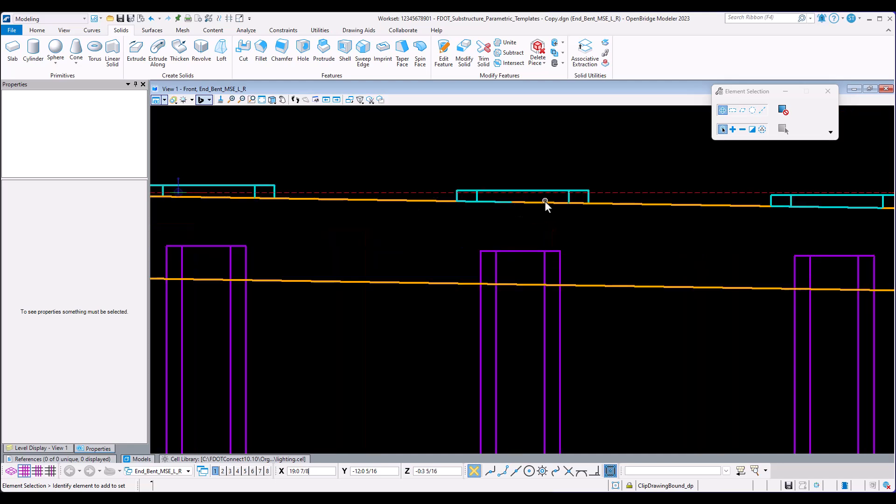
pyautogui.scroll(2, 546, 201)
pyautogui.scroll(2, 592, 208)
pyautogui.scroll(-4, 467, 219)
pyautogui.moveTo(793, 241); pyautogui.dragTo(473, 269, button='middle')
pyautogui.scroll(1, 793, 253)
pyautogui.scroll(-3, 793, 253)
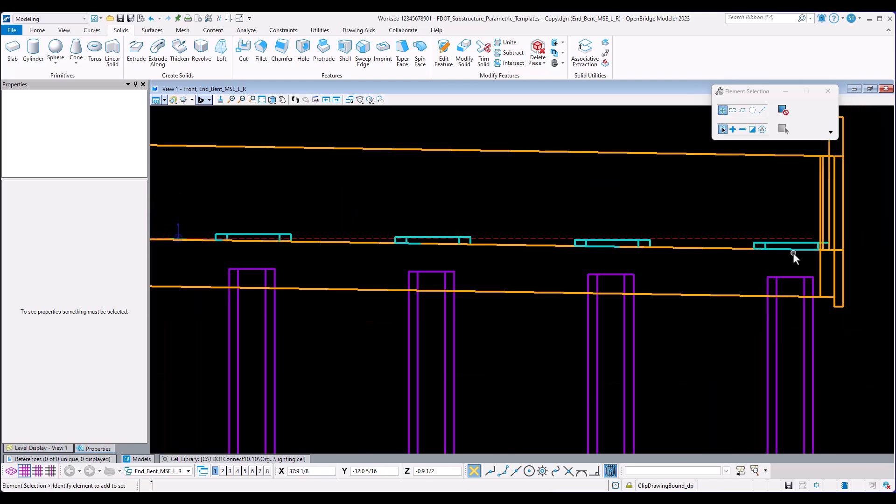
pyautogui.moveTo(540, 262); pyautogui.dragTo(807, 264, button='middle')
pyautogui.moveTo(438, 269); pyautogui.dragTo(654, 270, button='middle')
pyautogui.scroll(3, 654, 263)
pyautogui.scroll(-3, 586, 262)
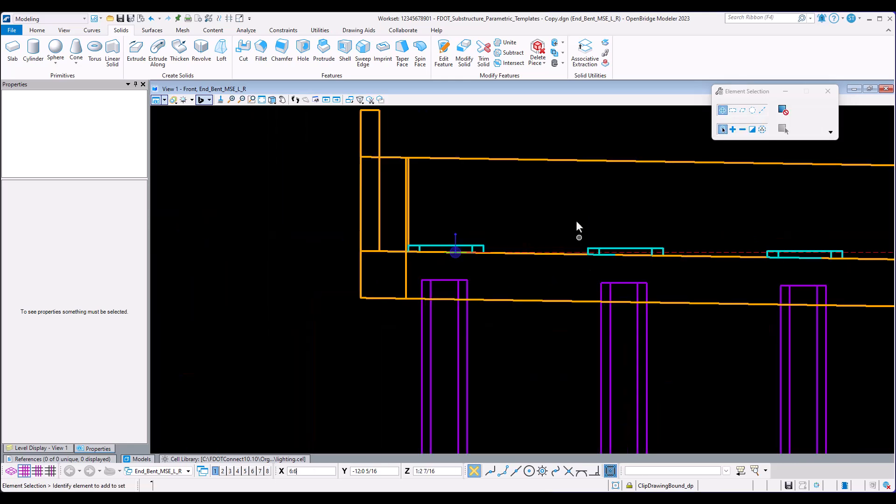
# Rotate the view dynamically from Front to an oblique 3D angle over the bearing seats and piles.
pyautogui.rightClick(576, 211)
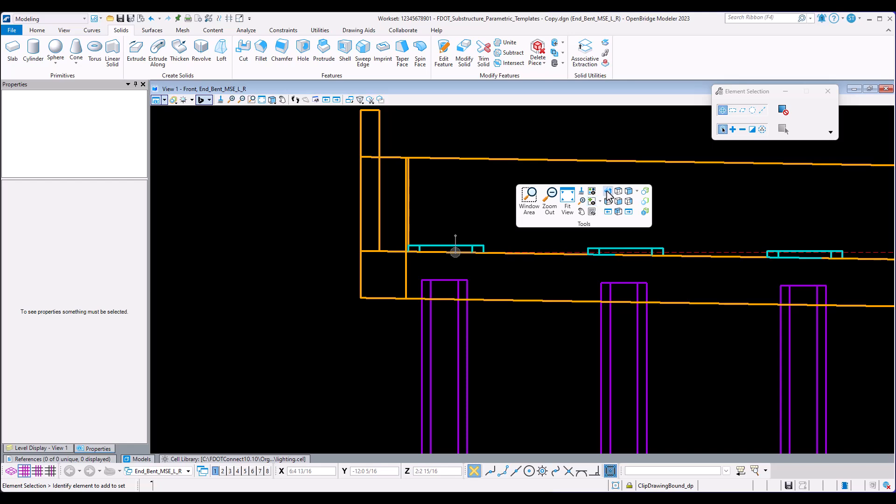
pyautogui.click(592, 212)
pyautogui.click(606, 190)
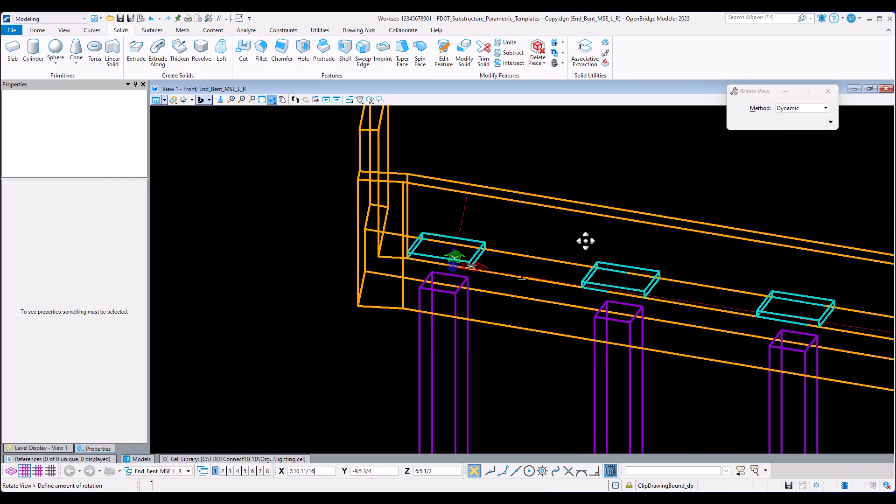
pyautogui.click(542, 251)
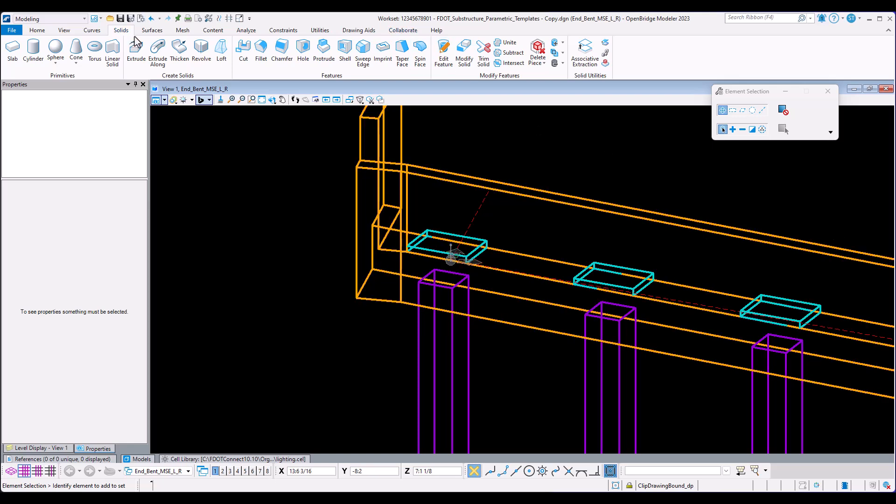
# Try to offset the top face of the second bearing seat with Modify Face in Offset mode.
pyautogui.click(465, 55)
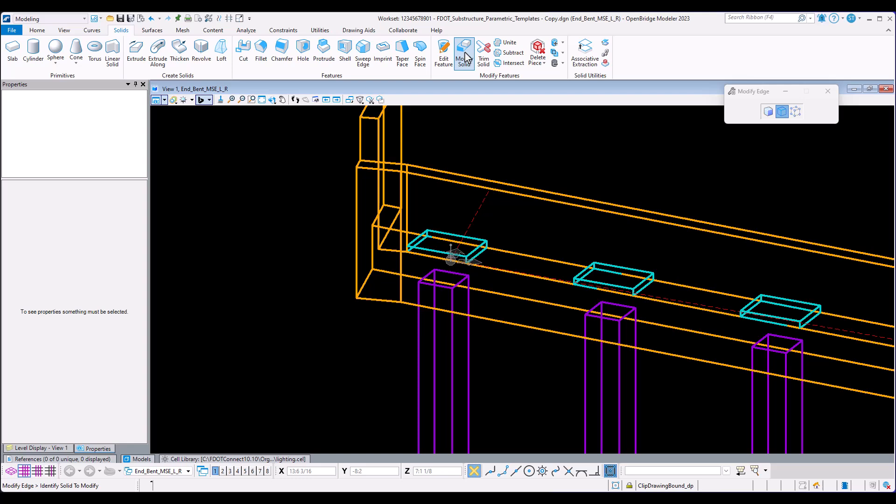
pyautogui.click(768, 112)
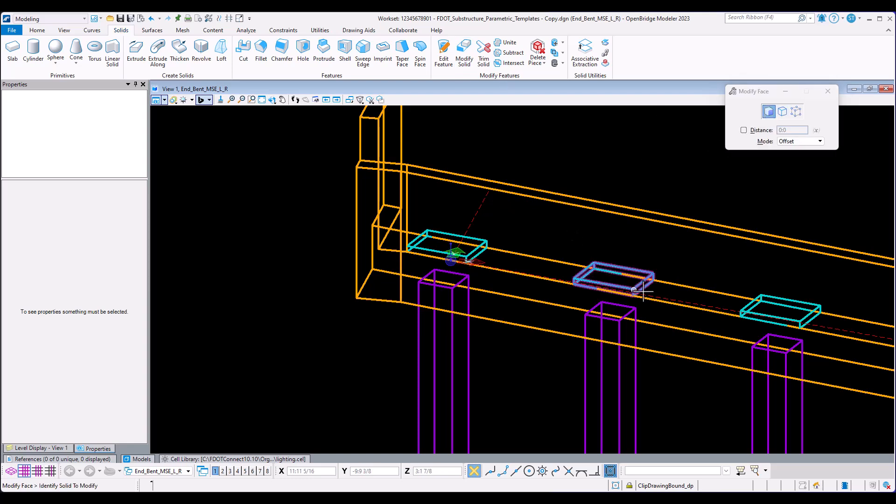
pyautogui.scroll(2, 653, 287)
pyautogui.scroll(2, 654, 287)
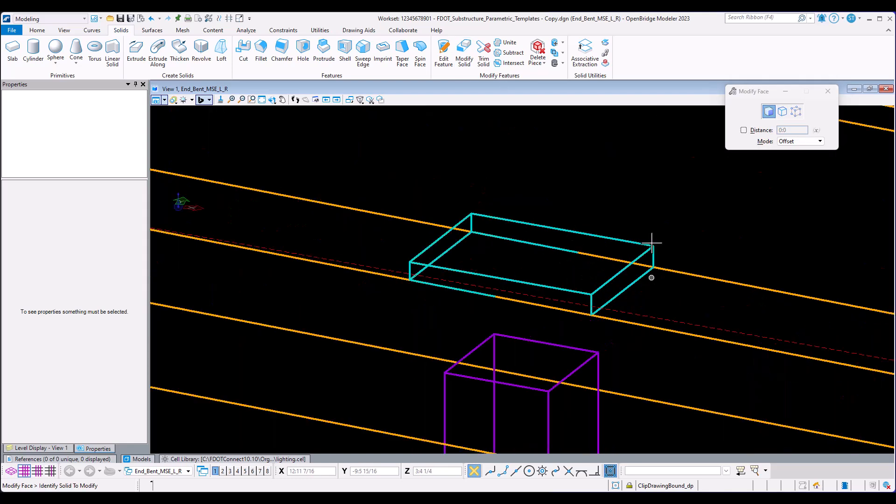
pyautogui.click(615, 272)
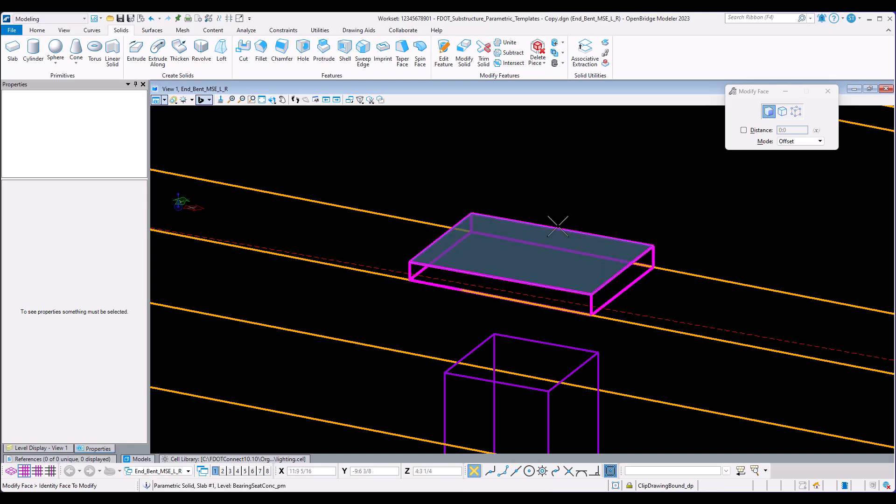
pyautogui.click(539, 264)
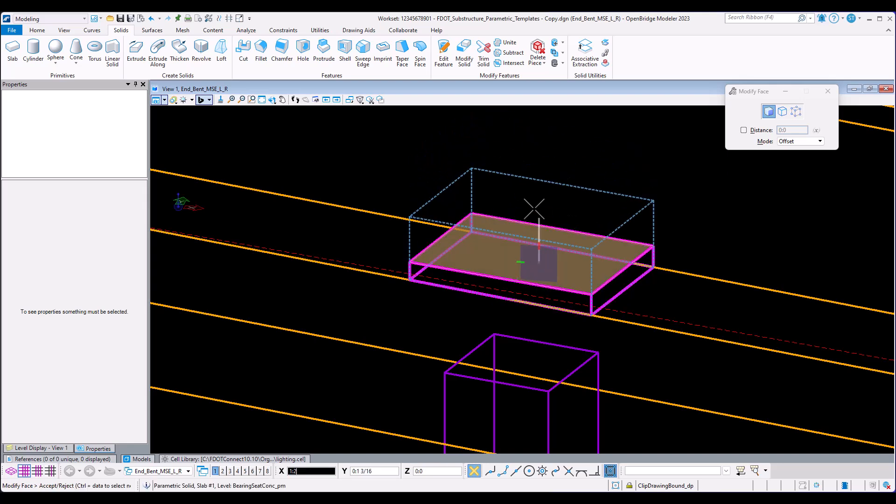
pyautogui.rightClick(546, 193)
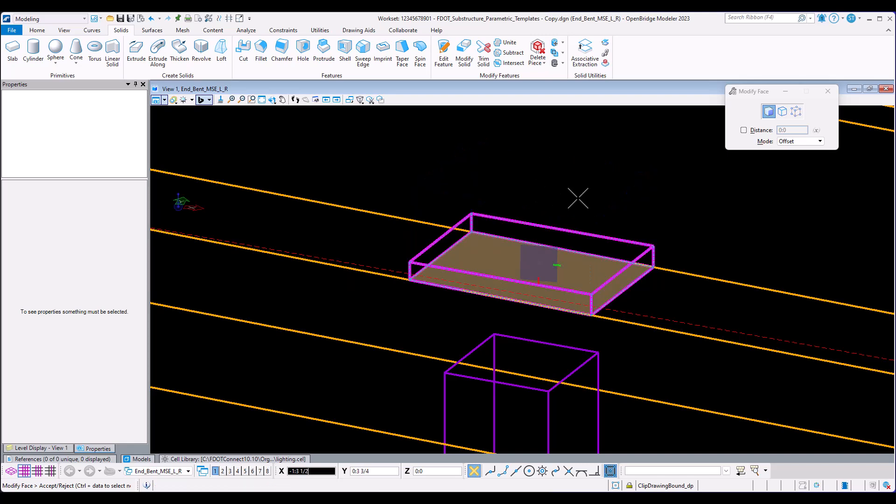
pyautogui.press('Escape')
# Measure the second bearing seat's height along the vertical edge at its back corner on the downslope side.
pyautogui.press('F8')
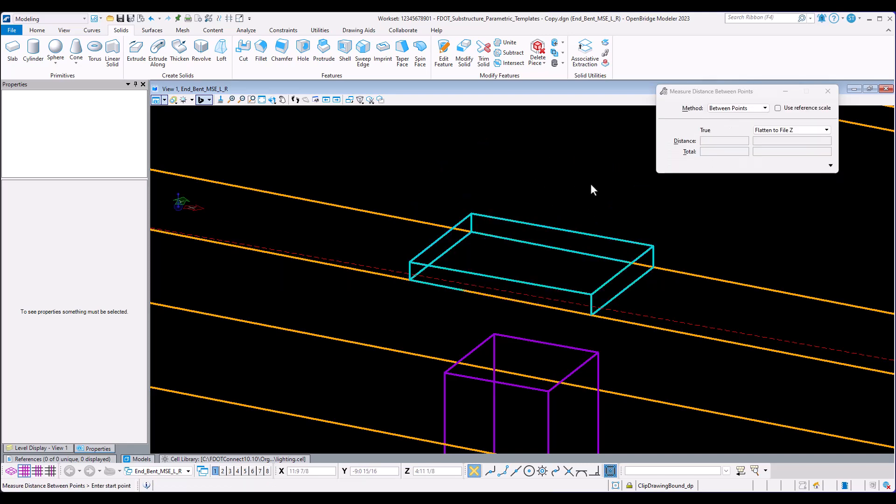
pyautogui.scroll(2, 654, 254)
pyautogui.click(658, 265)
pyautogui.click(658, 228)
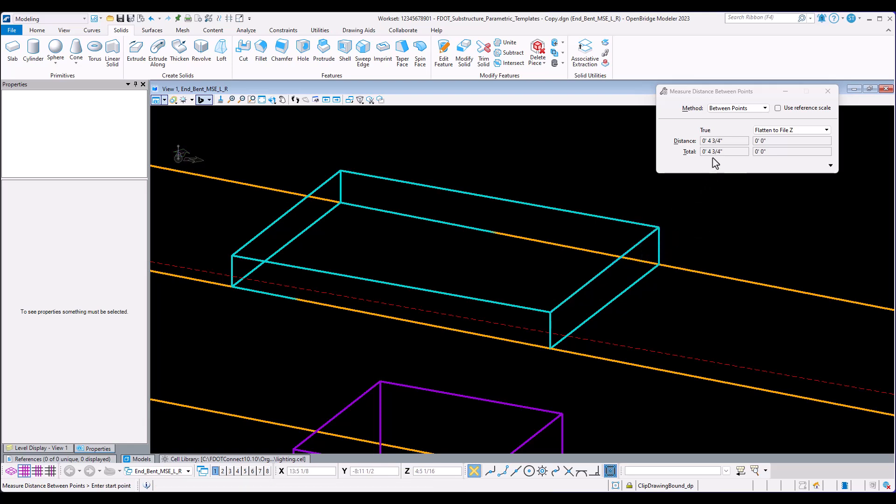
pyautogui.press('Escape')
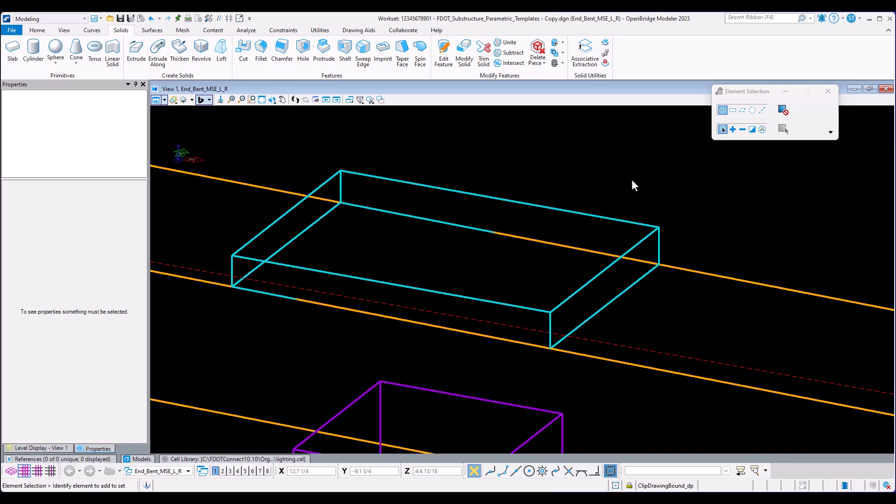
# Change the view to Top and bring the whole end bent into view.
pyautogui.scroll(-3, 572, 164)
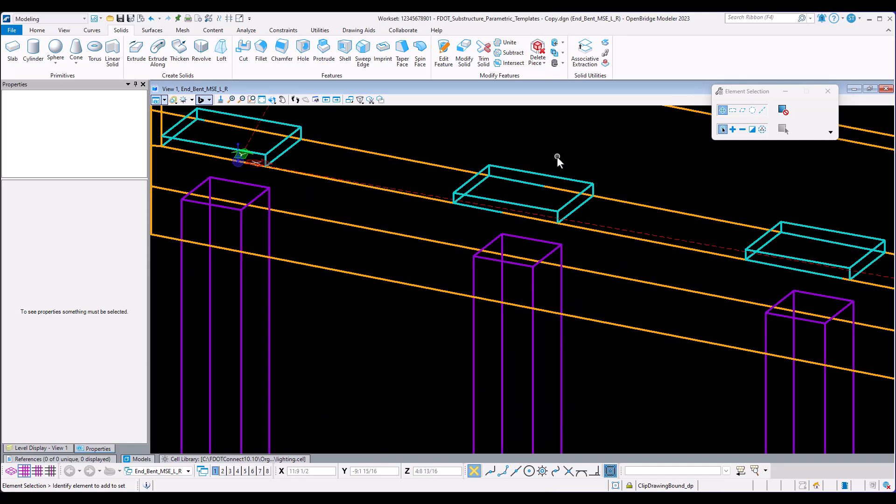
pyautogui.rightClick(556, 156)
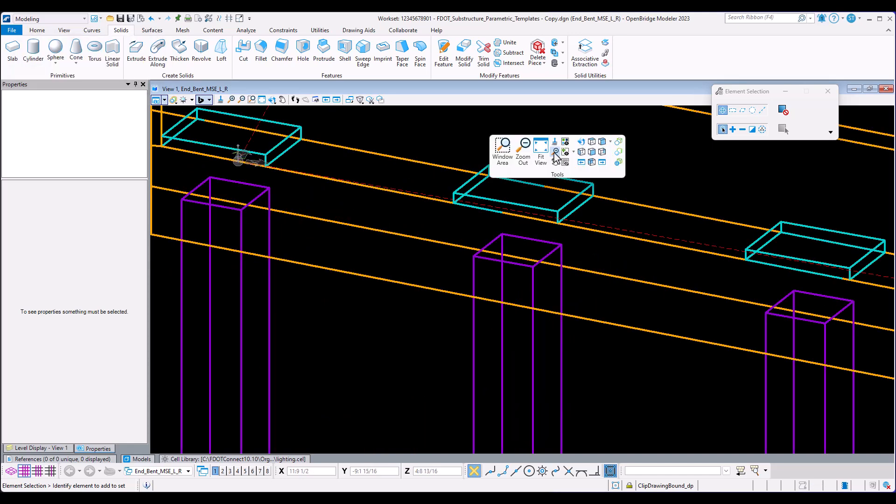
pyautogui.click(556, 153)
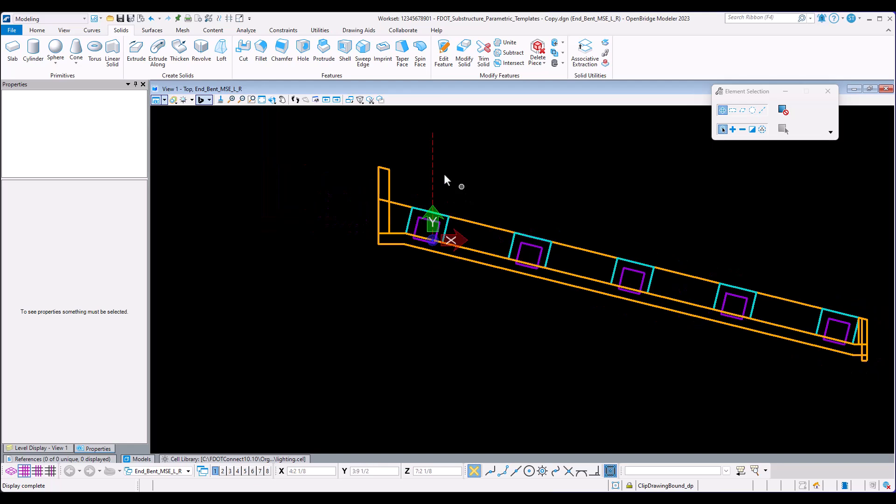
pyautogui.moveTo(486, 187); pyautogui.dragTo(403, 211, button='middle')
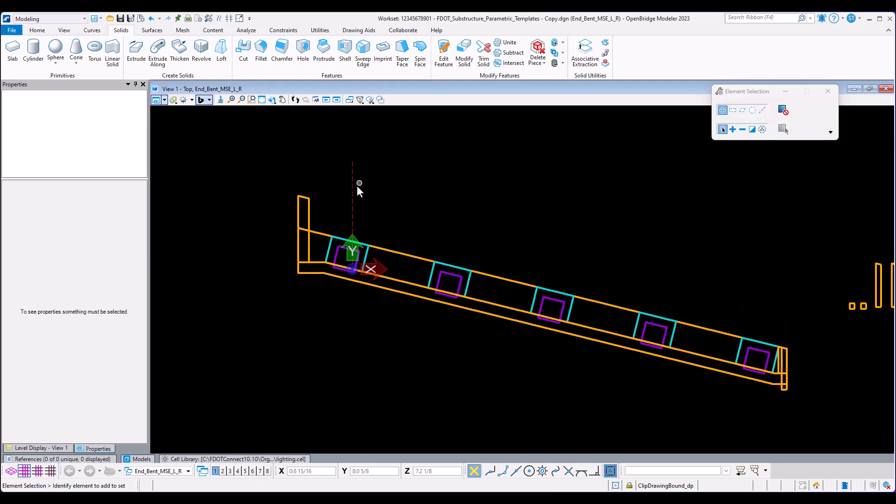
# Try to turn off the level of the dashed vertical line at the origin by picking the line.
pyautogui.rightClick(438, 181)
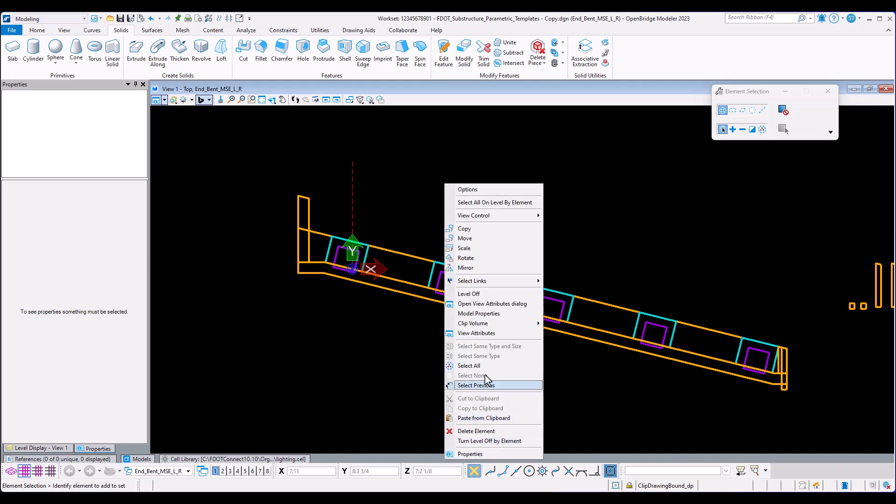
pyautogui.click(479, 441)
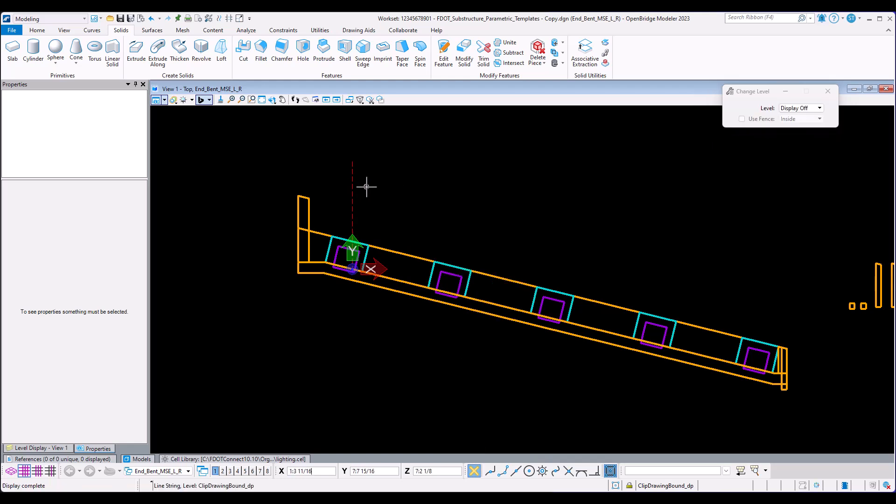
pyautogui.press('Escape')
# Make EndBentCapConc_pm the active level.
pyautogui.click(41, 449)
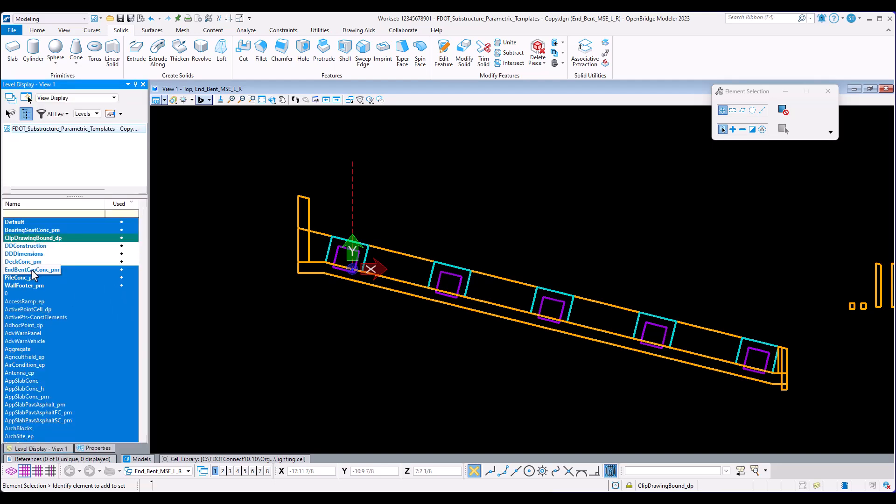
pyautogui.doubleClick(33, 275)
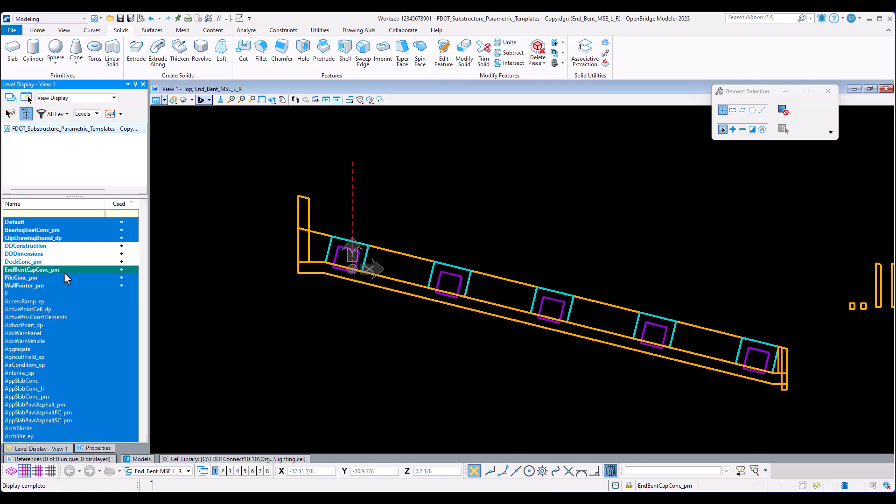
# Turn off the ClipDrawingBound_dp level in the view.
pyautogui.click(59, 239)
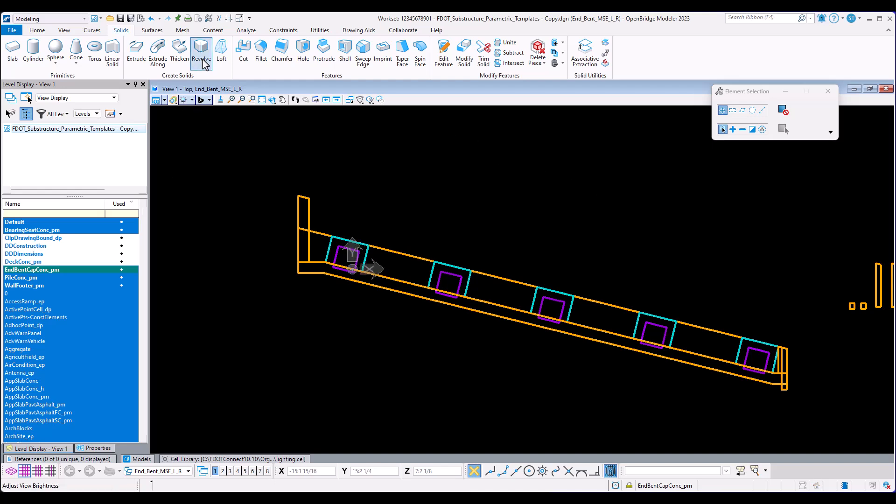
# Define the cell origin at X 0, Y 0, Z 0 on the end bent and check its position up close.
pyautogui.click(214, 31)
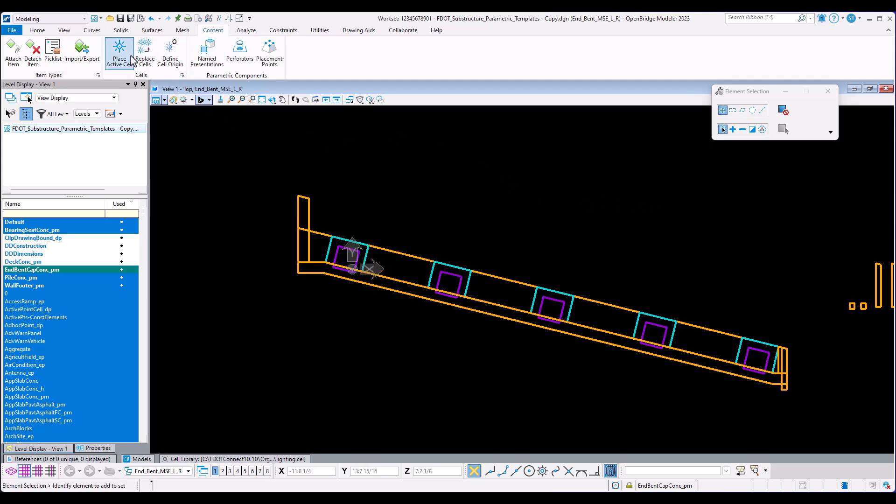
pyautogui.click(167, 60)
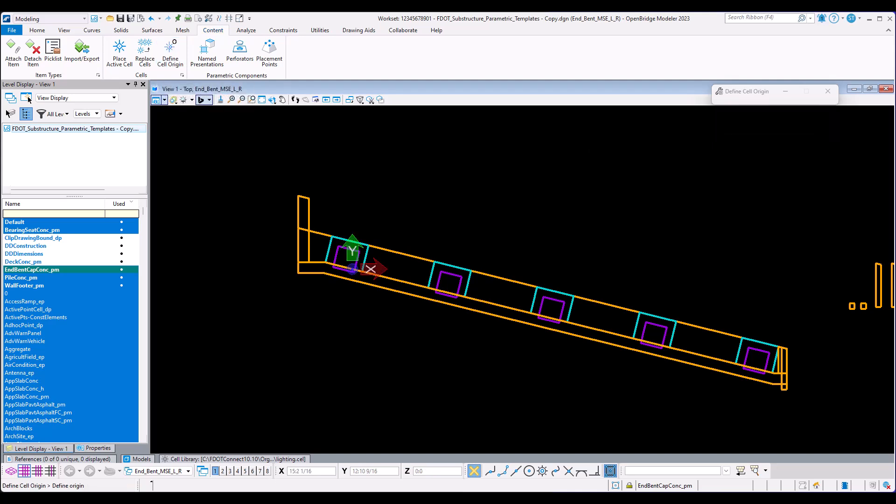
pyautogui.scroll(6, 349, 260)
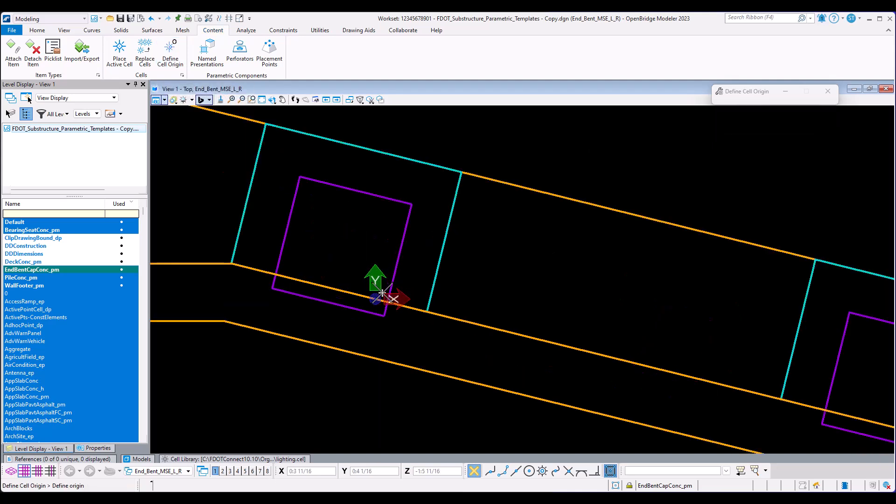
pyautogui.scroll(2, 382, 293)
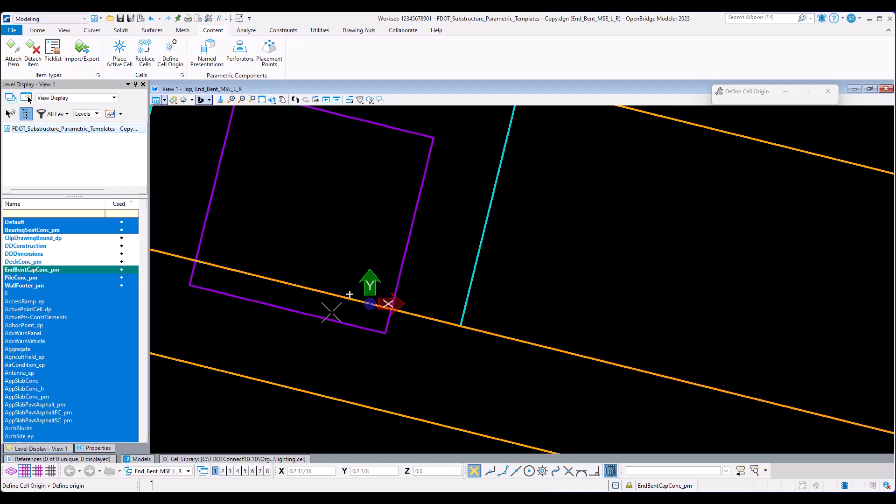
pyautogui.scroll(-2, 404, 346)
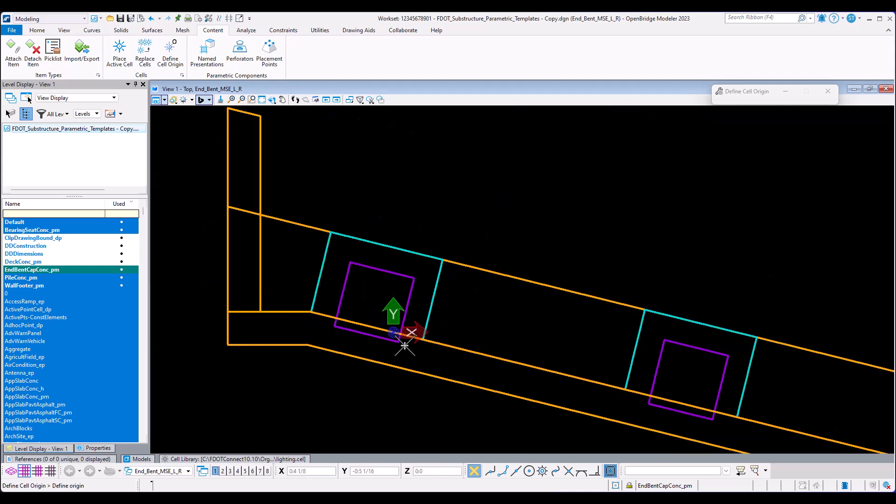
pyautogui.scroll(-2, 404, 346)
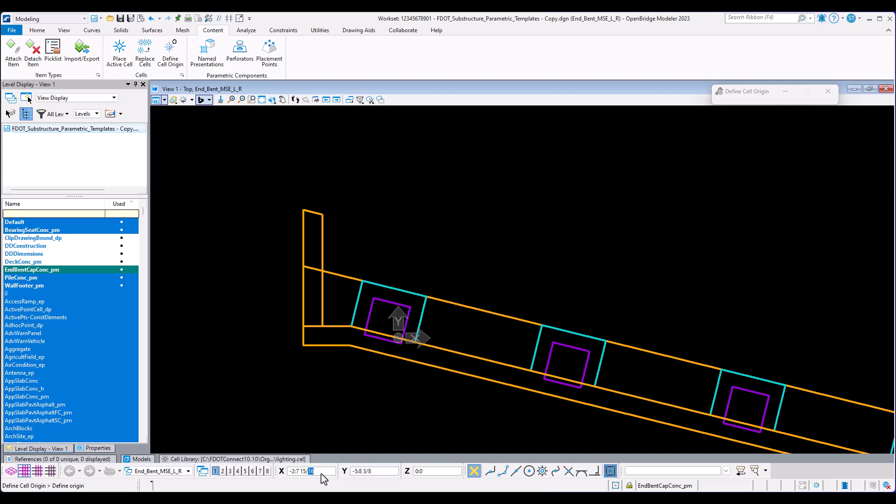
pyautogui.moveTo(321, 474); pyautogui.dragTo(285, 471)
pyautogui.write('0')
pyautogui.press('Return')
pyautogui.press('Return')
pyautogui.press('Return')
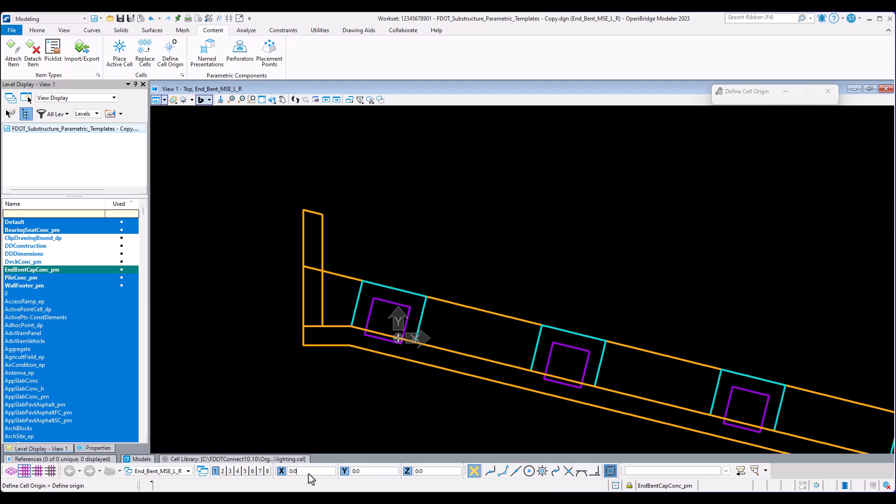
pyautogui.click(374, 384)
pyautogui.scroll(-2, 351, 386)
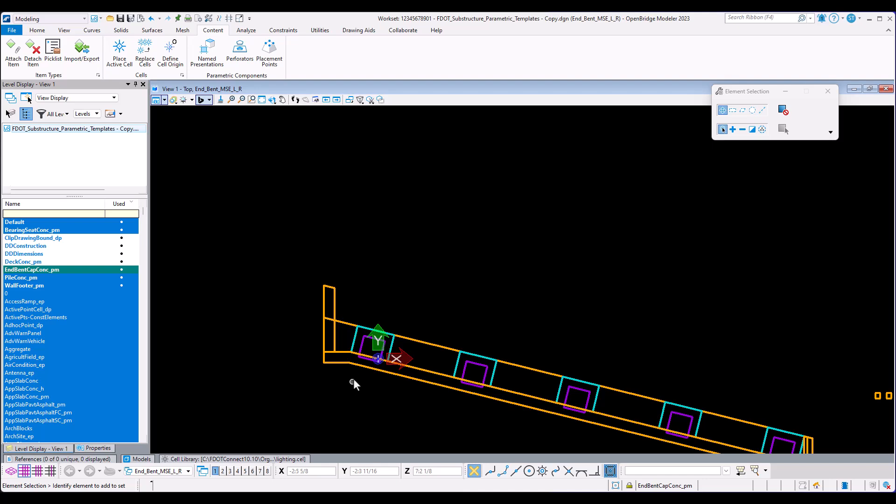
pyautogui.scroll(2, 354, 379)
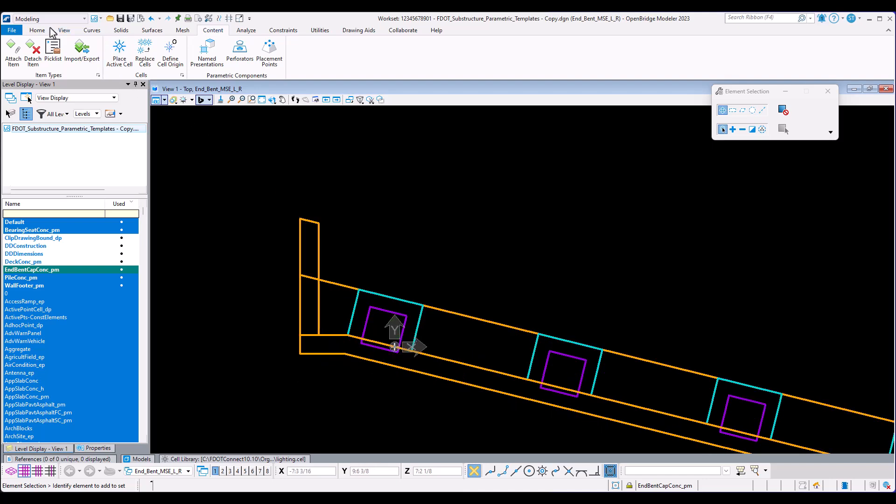
pyautogui.scroll(4, 387, 358)
pyautogui.scroll(3, 392, 360)
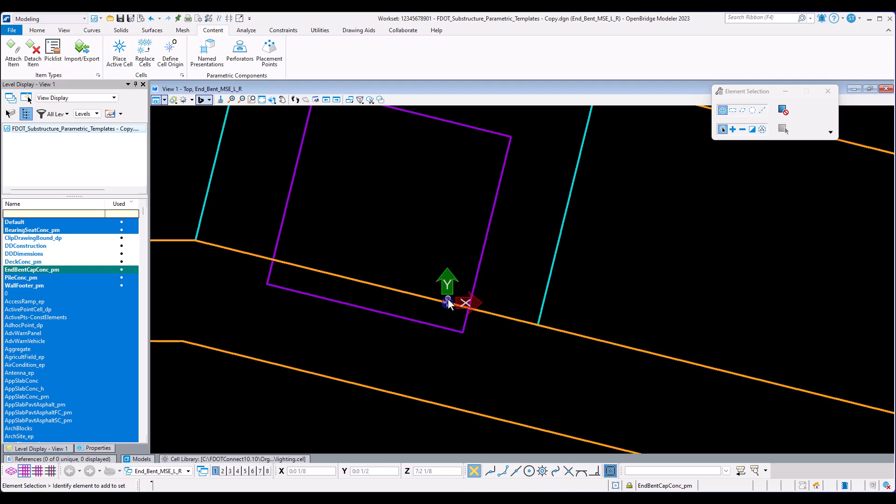
pyautogui.scroll(-5, 354, 345)
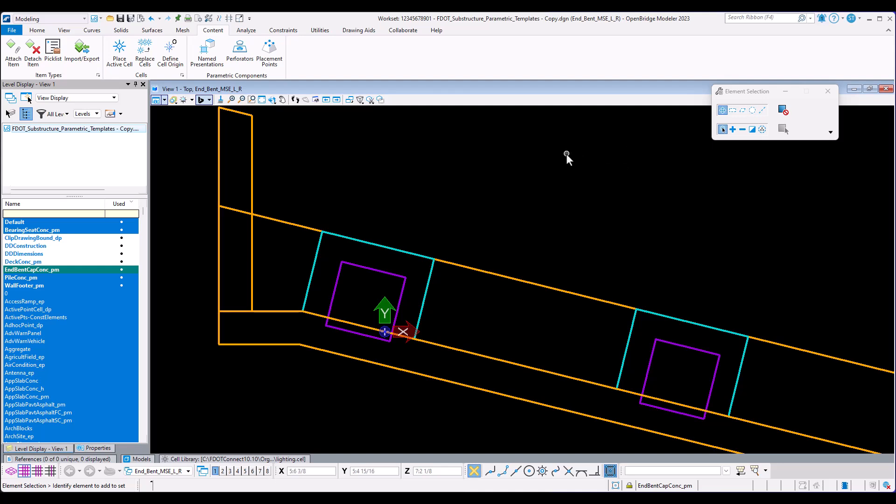
# Create a new cell library named _TR-PC in the Parametric Cells folder.
pyautogui.click(182, 75)
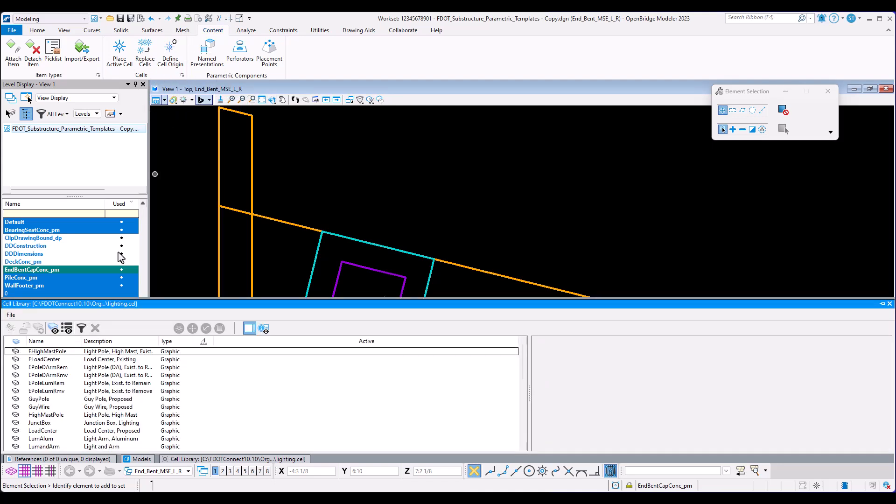
pyautogui.click(11, 315)
pyautogui.click(37, 151)
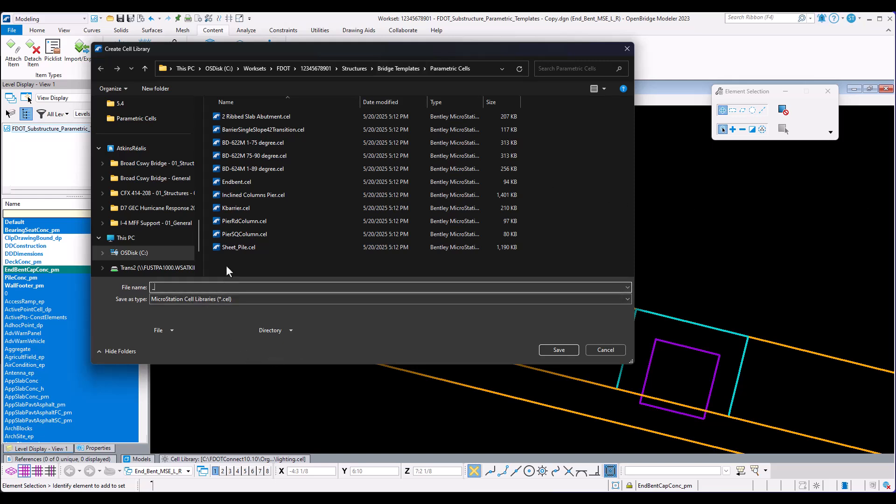
pyautogui.write('TR-PC')
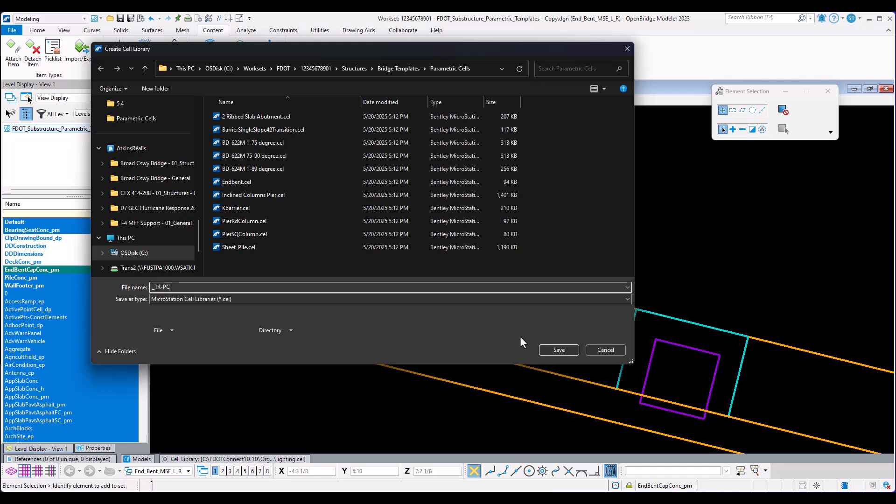
pyautogui.click(548, 347)
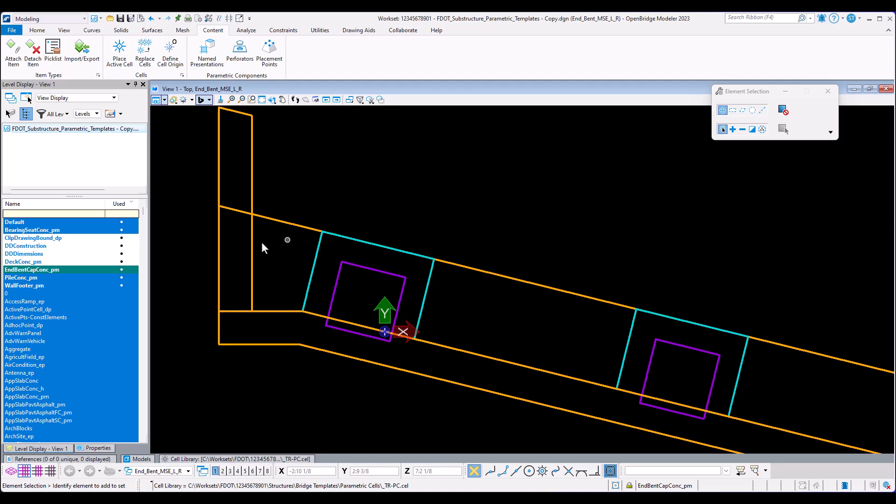
# Select the whole end bent without the spare parts beside it and create a Parametric cell named _TR-EndBent3-PC from it.
pyautogui.scroll(-2, 222, 249)
pyautogui.scroll(-2, 222, 248)
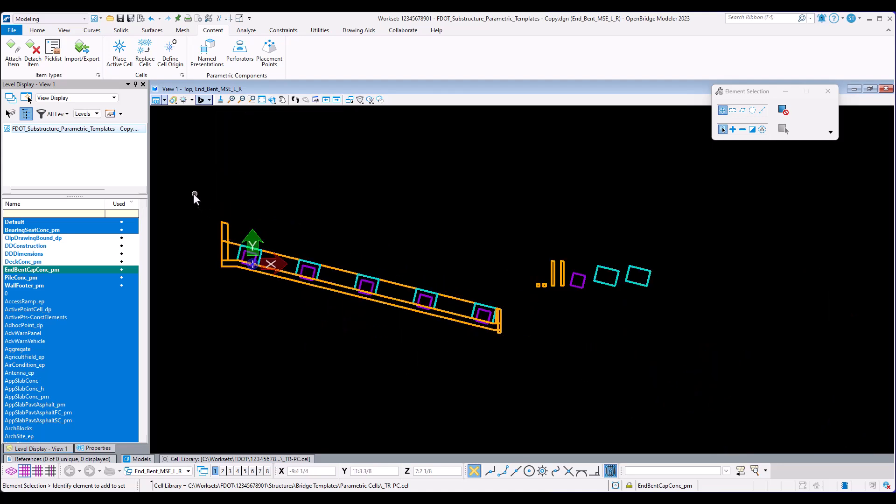
pyautogui.moveTo(195, 192); pyautogui.dragTo(511, 396)
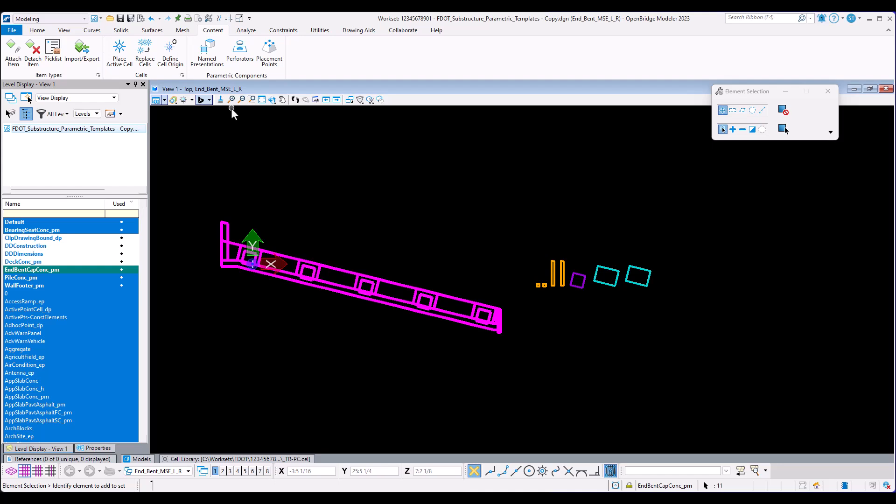
pyautogui.click(182, 76)
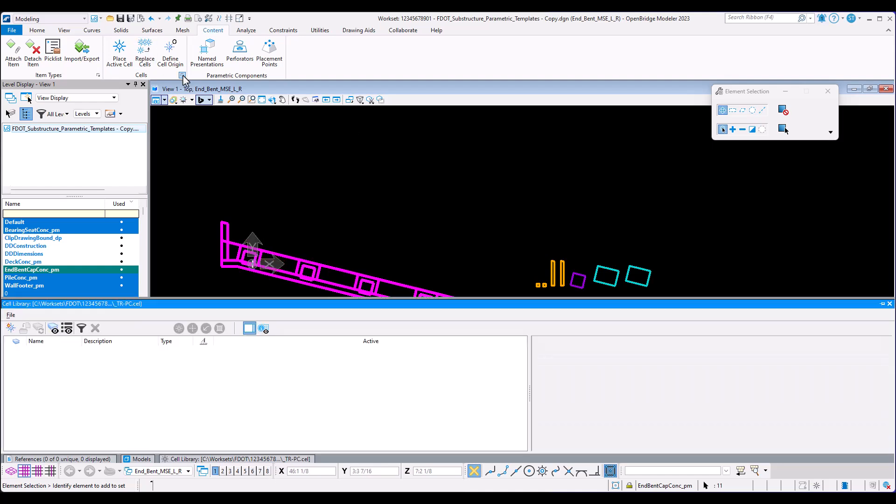
pyautogui.click(9, 329)
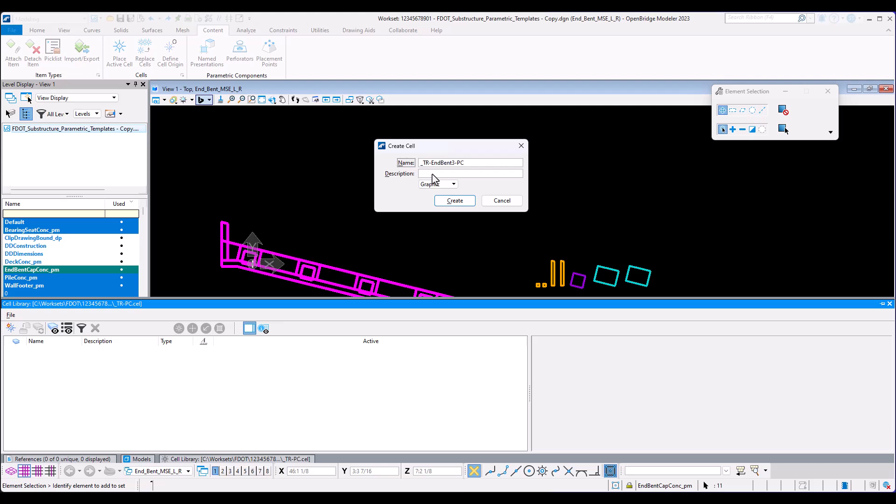
pyautogui.click(448, 184)
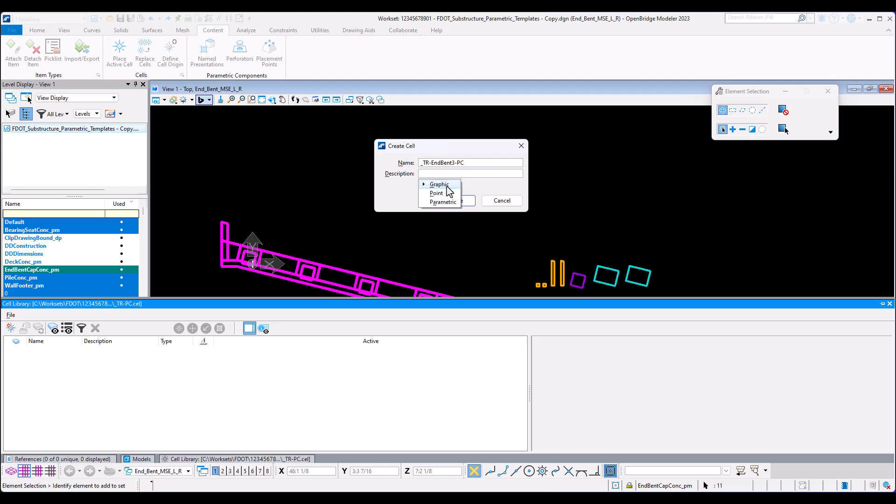
pyautogui.click(450, 201)
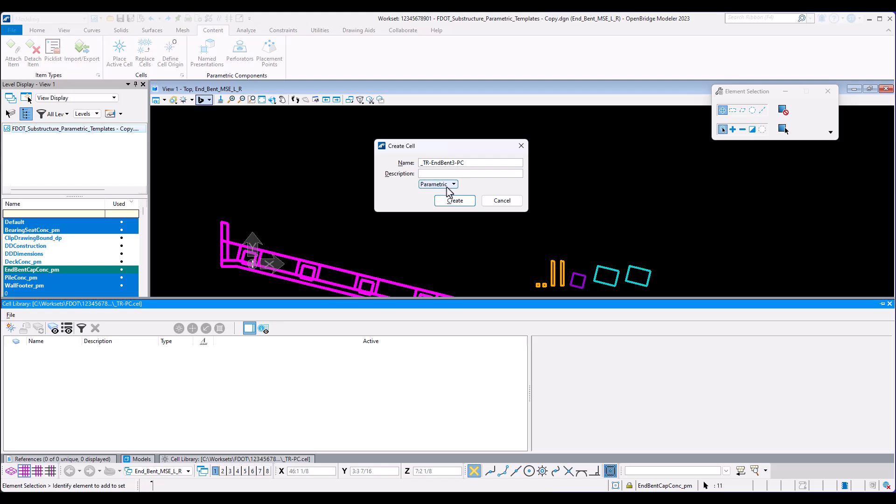
pyautogui.click(455, 201)
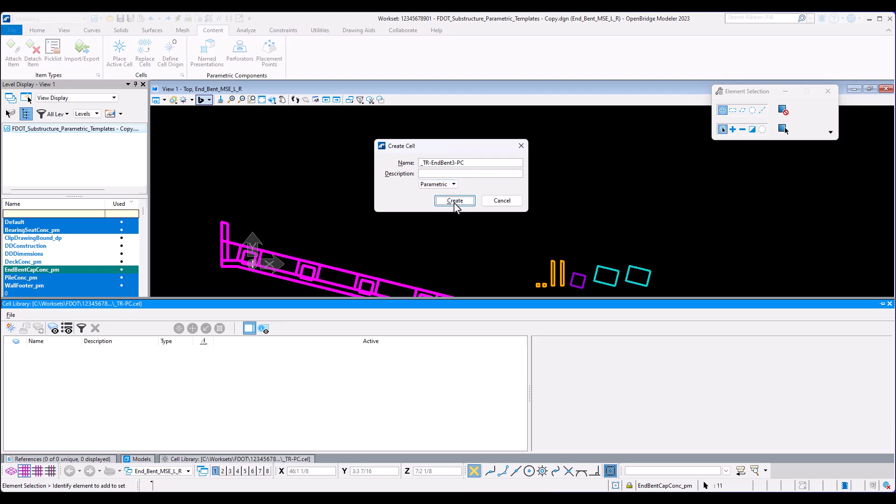
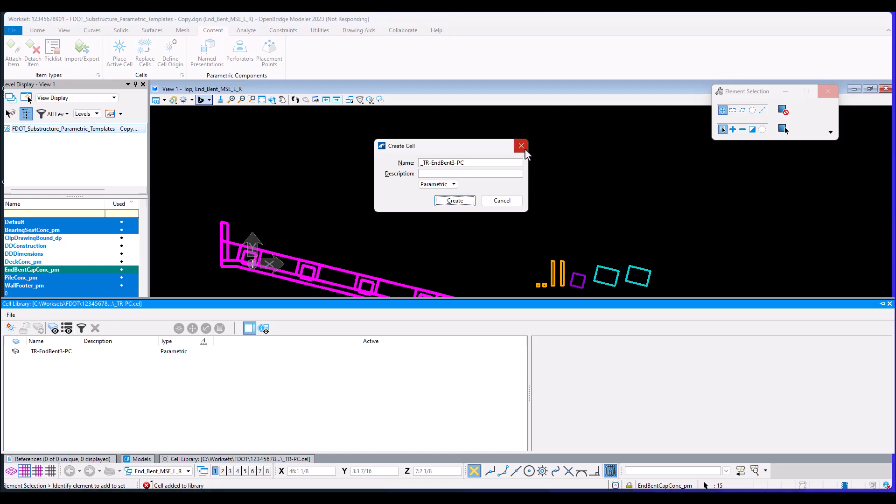
# Dismiss the Create Cell dialog, force the unresponsive program to close and cancel the problem report.
pyautogui.click(512, 200)
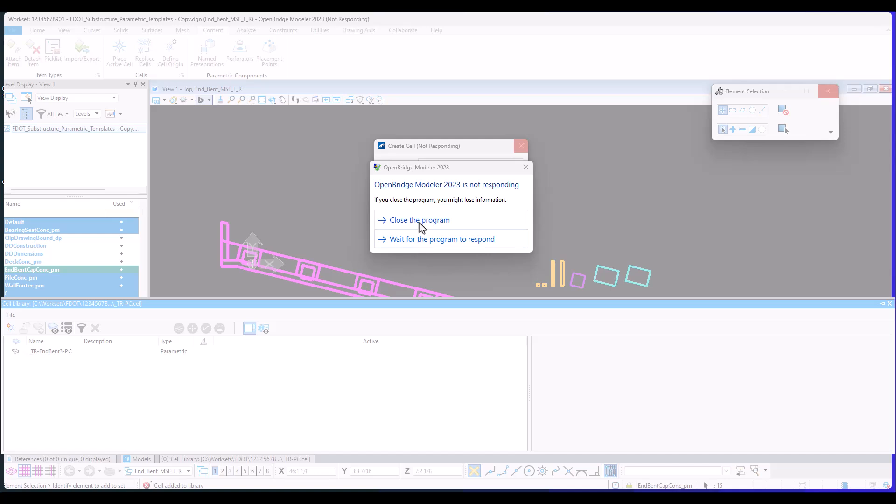
pyautogui.click(421, 223)
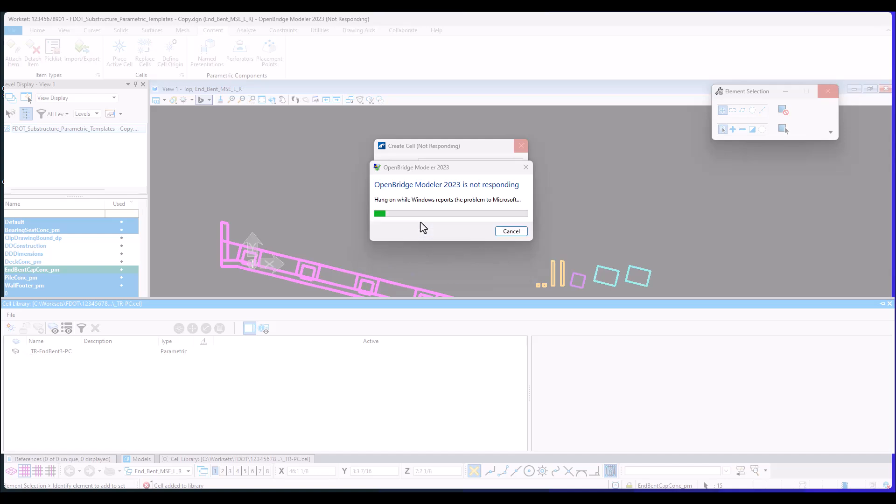
pyautogui.click(510, 231)
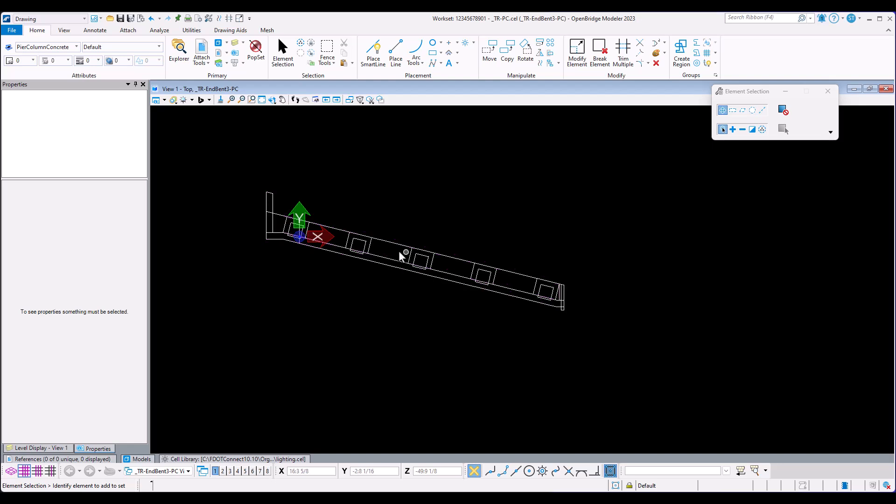
# Apply the EndBentCapConcrete element template to the united cap solid in the _TR-EndBent3-PC cell and clear the selection.
pyautogui.click(382, 259)
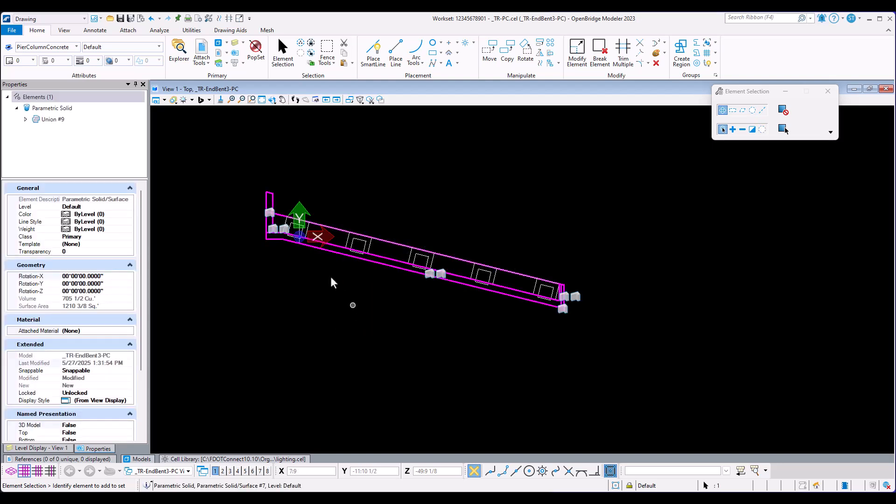
pyautogui.click(70, 47)
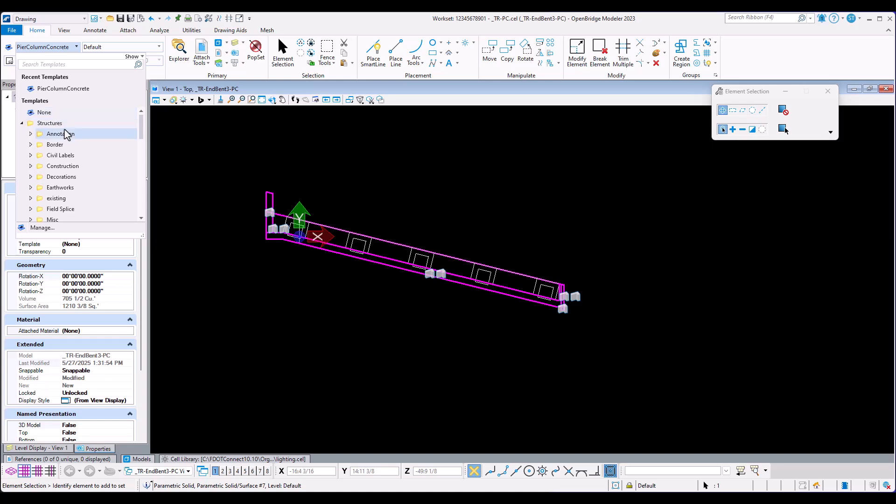
pyautogui.scroll(-3, 70, 154)
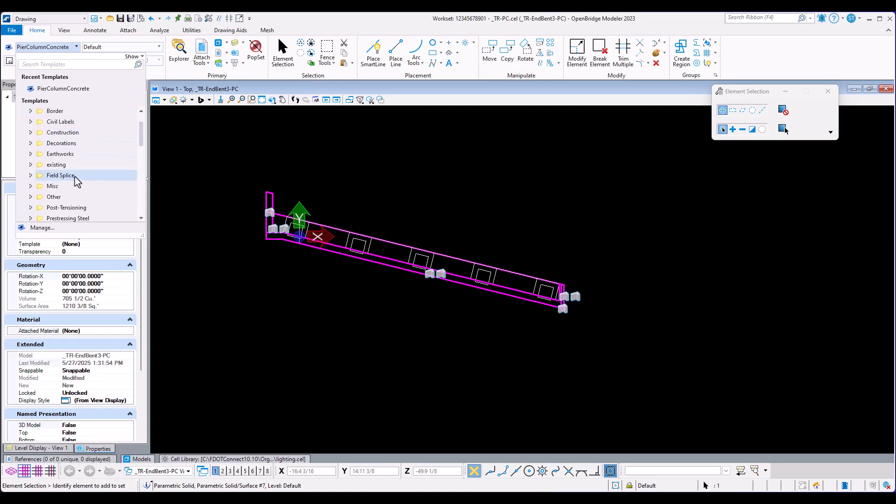
pyautogui.scroll(-2, 66, 198)
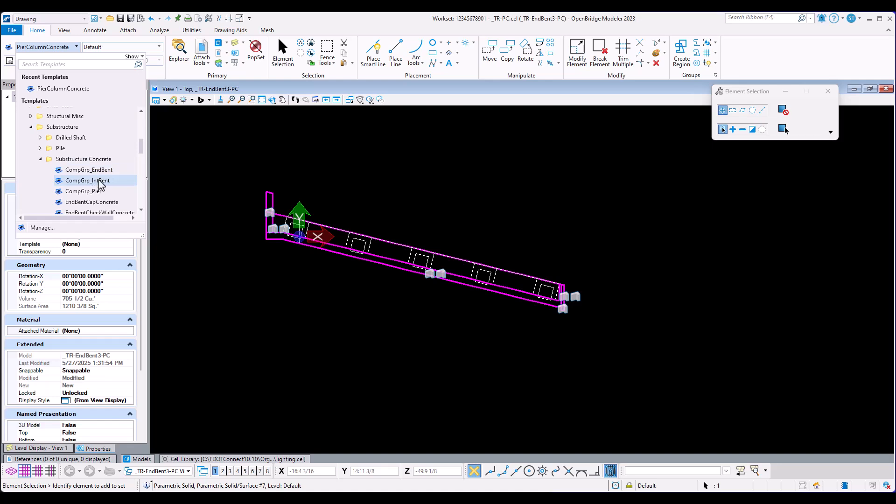
pyautogui.scroll(-2, 103, 170)
pyautogui.click(92, 135)
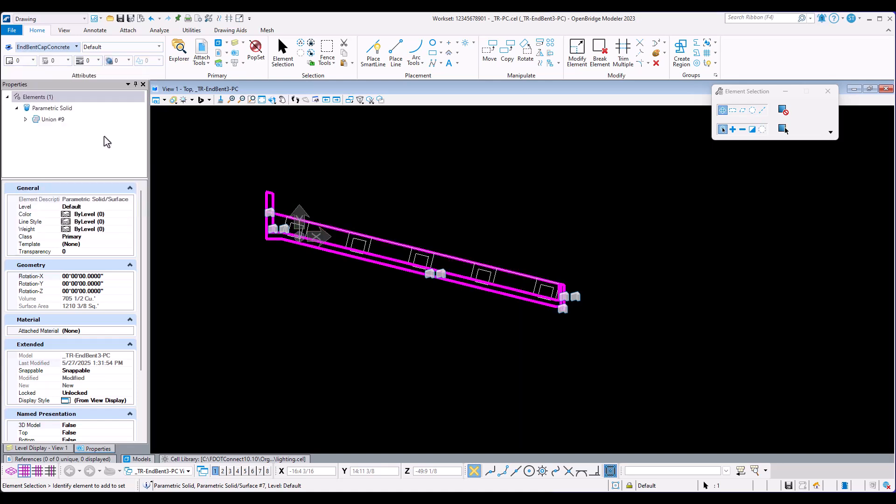
pyautogui.rightClick(462, 195)
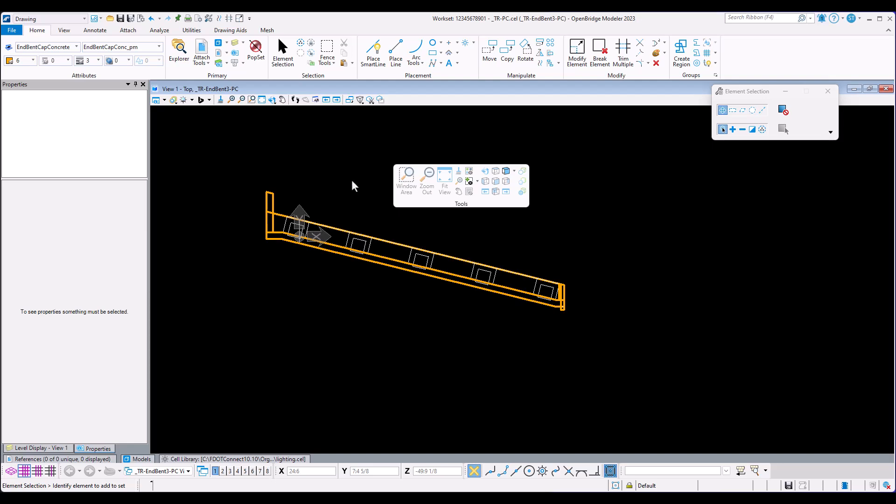
# Apply the Bearing_Seat element template to the five bearing seat solids along the end bent cap.
pyautogui.scroll(5, 355, 195)
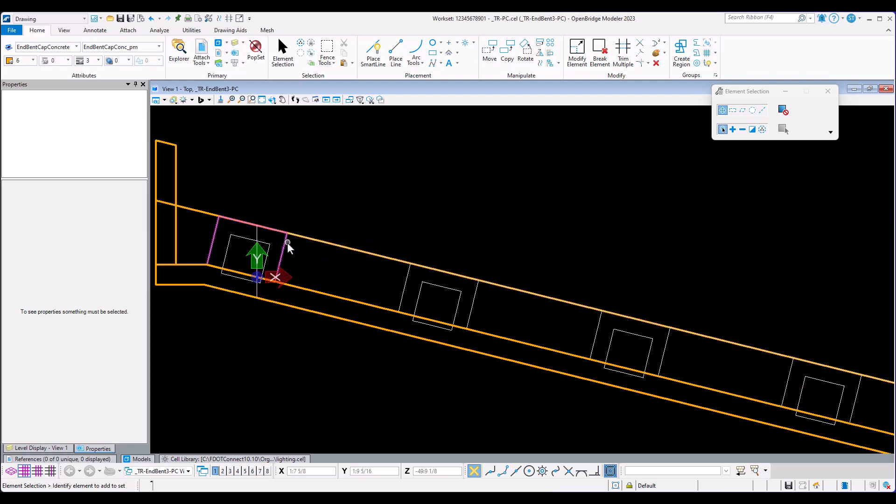
pyautogui.click(288, 247)
pyautogui.keyDown('ctrl'); pyautogui.click(476, 296); pyautogui.keyUp('ctrl')
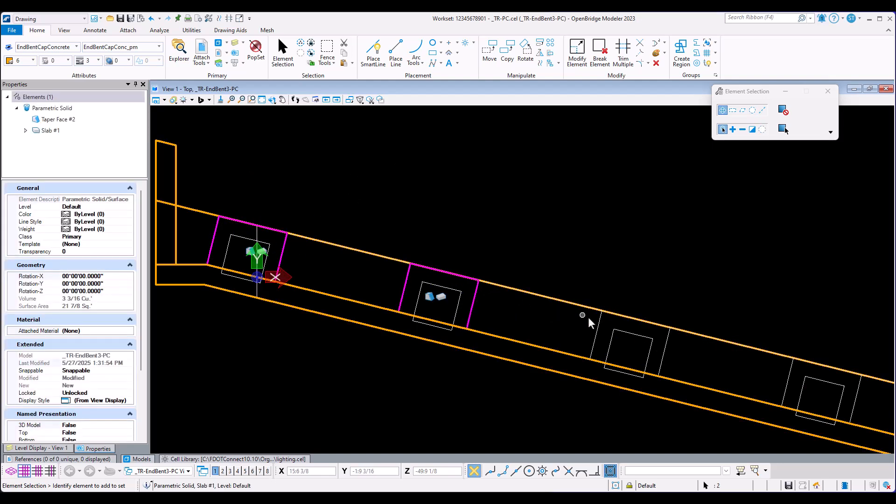
pyautogui.keyDown('ctrl'); pyautogui.click(596, 320); pyautogui.keyUp('ctrl')
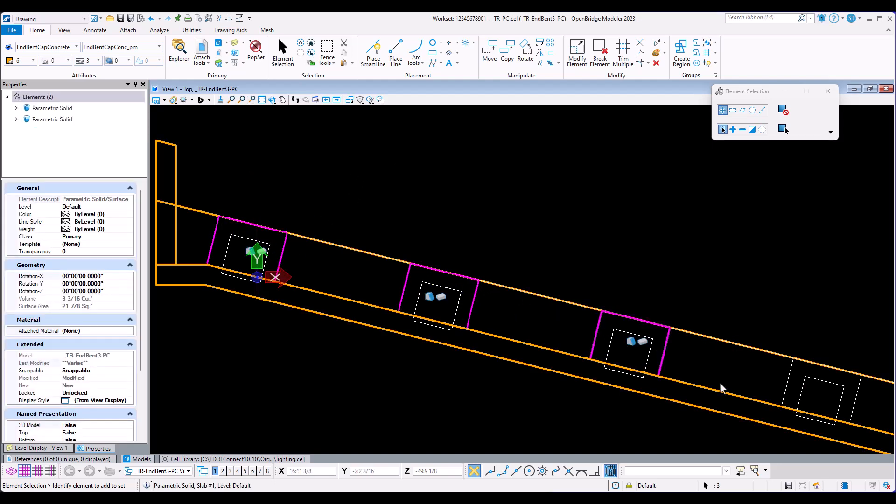
pyautogui.keyDown('ctrl'); pyautogui.click(788, 387); pyautogui.keyUp('ctrl')
pyautogui.scroll(-3, 698, 343)
pyautogui.keyDown('ctrl'); pyautogui.click(861, 399); pyautogui.keyUp('ctrl')
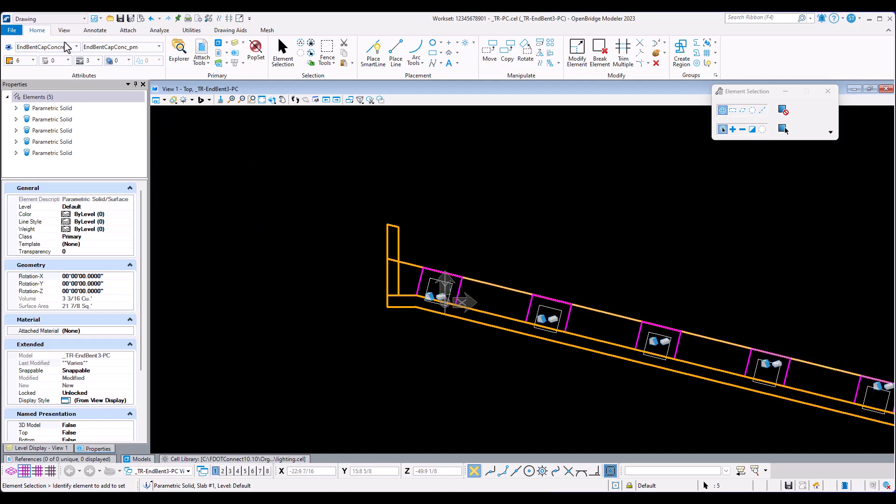
pyautogui.click(76, 47)
pyautogui.scroll(-3, 92, 192)
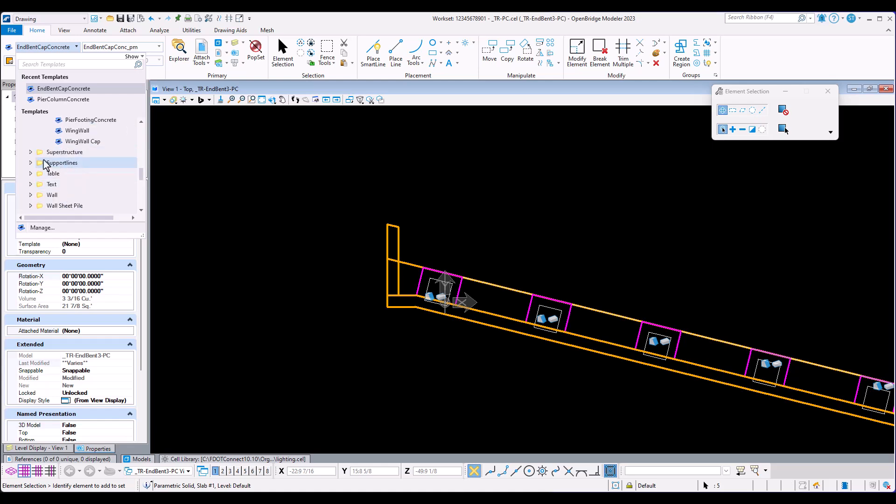
pyautogui.click(30, 152)
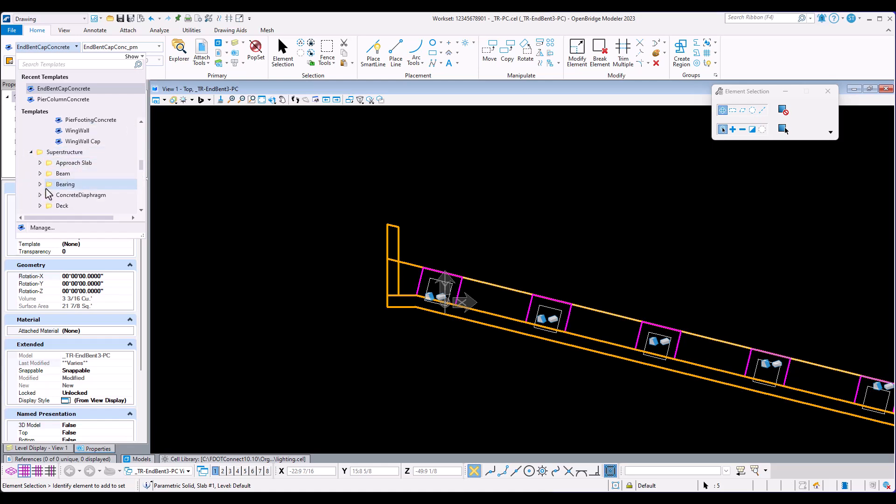
pyautogui.scroll(-1, 46, 188)
pyautogui.click(40, 151)
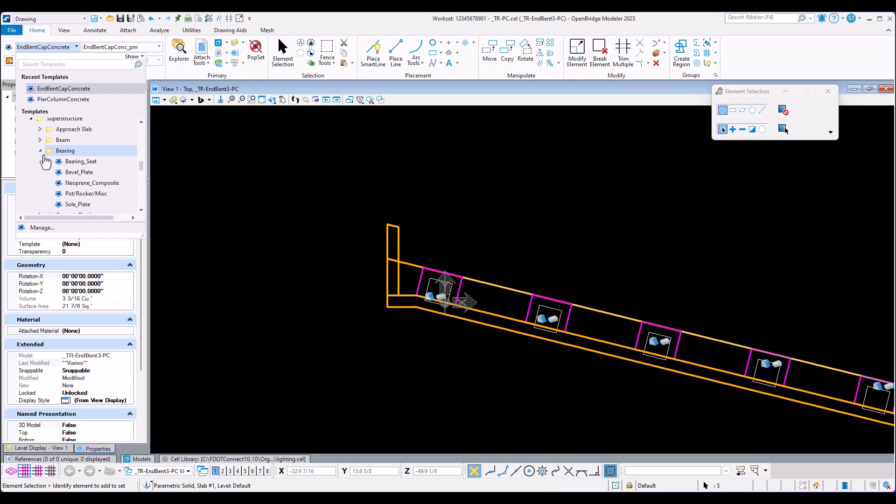
pyautogui.click(70, 161)
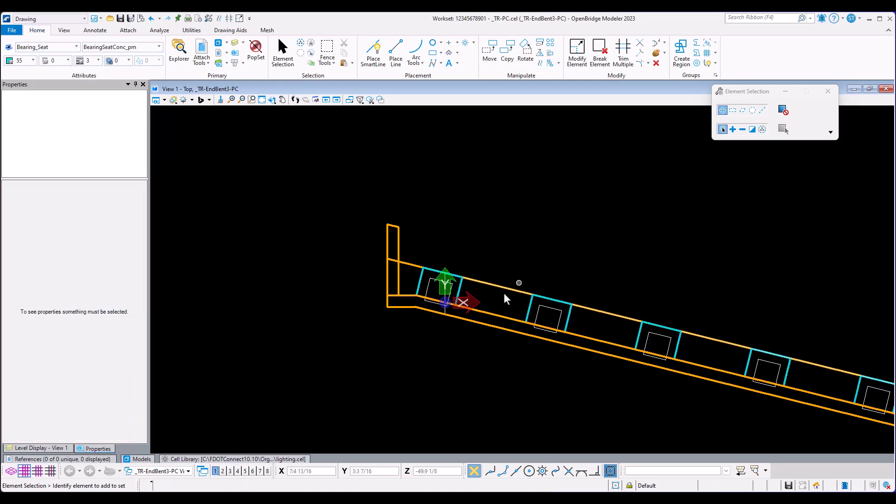
# Apply the Pile_Concrete element template to the five pile solids beneath the cap and clear the selection.
pyautogui.click(438, 289)
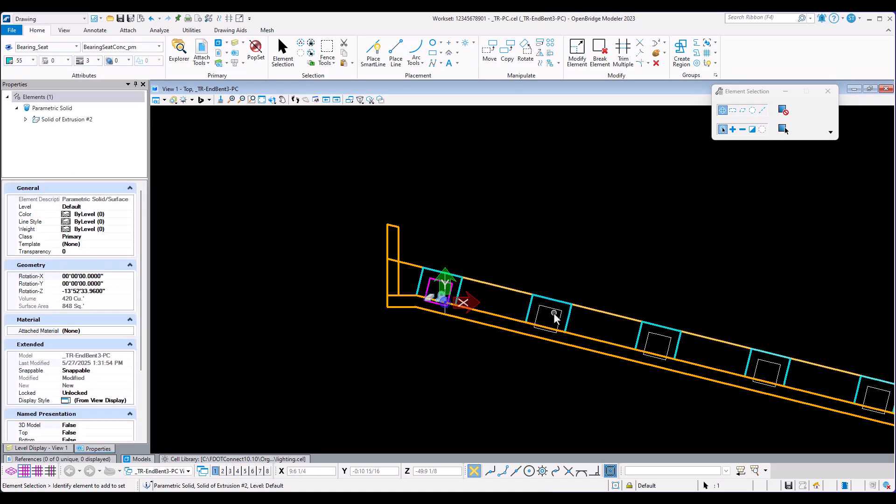
pyautogui.keyDown('ctrl'); pyautogui.click(565, 312); pyautogui.keyUp('ctrl')
pyautogui.keyDown('ctrl'); pyautogui.click(633, 330); pyautogui.keyUp('ctrl')
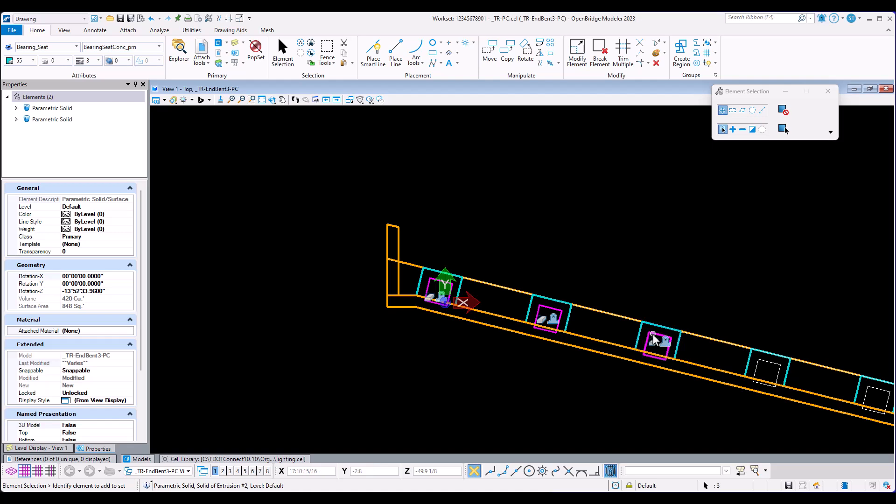
pyautogui.keyDown('ctrl'); pyautogui.click(787, 371); pyautogui.keyUp('ctrl')
pyautogui.moveTo(788, 371)
pyautogui.mouseDown(button='middle')
pyautogui.moveTo(734, 296)
pyautogui.moveTo(490, 294)
pyautogui.mouseUp(button='middle')
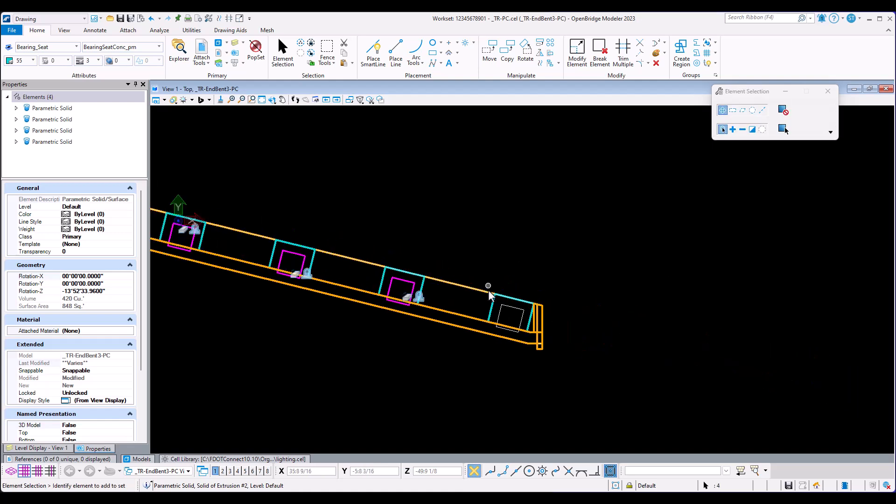
pyautogui.keyDown('ctrl'); pyautogui.click(496, 303); pyautogui.keyUp('ctrl')
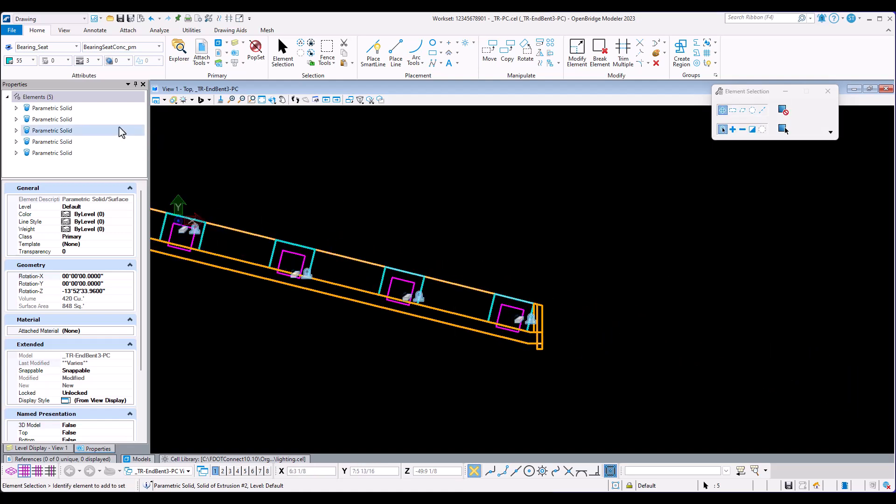
pyautogui.click(76, 47)
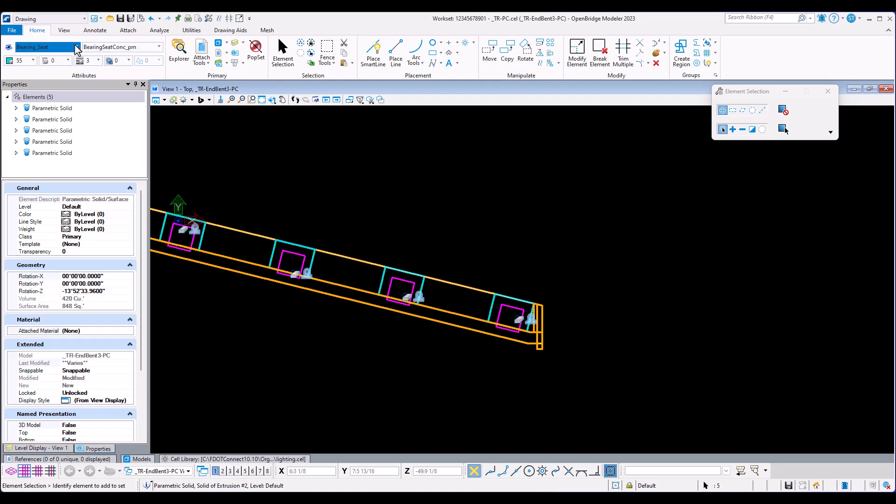
pyautogui.click(43, 162)
pyautogui.scroll(5, 59, 187)
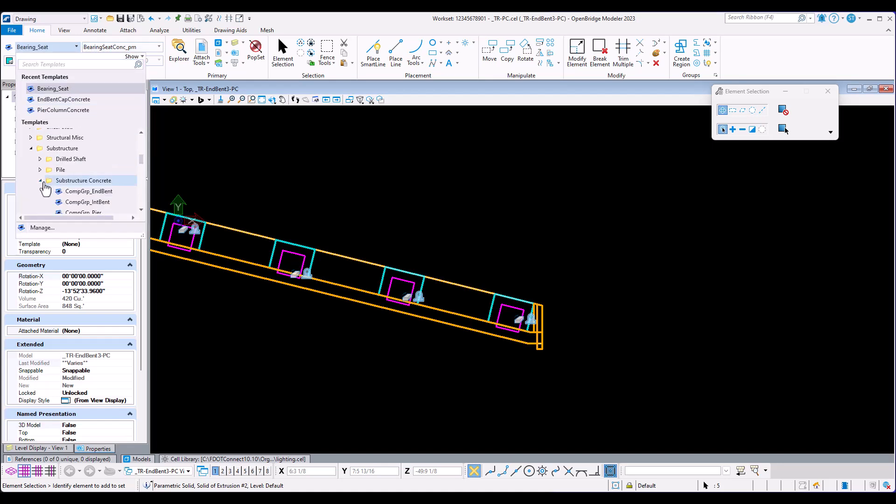
pyautogui.click(40, 180)
pyautogui.click(40, 170)
pyautogui.click(83, 188)
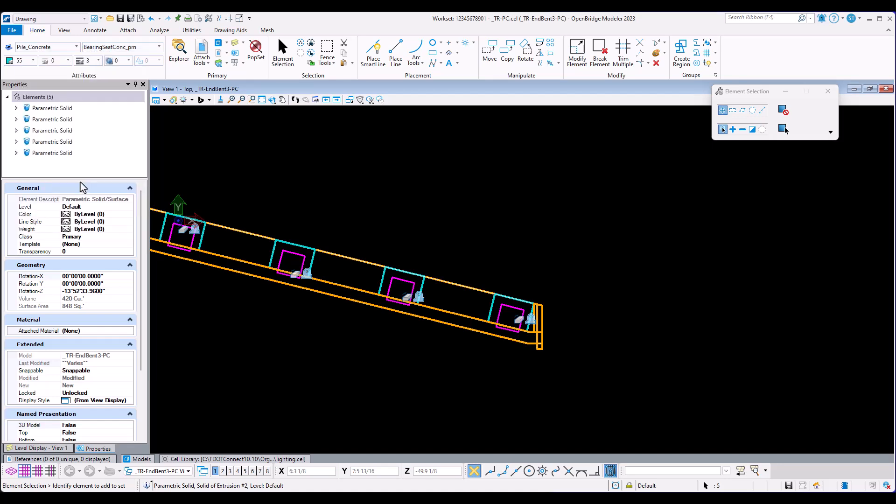
pyautogui.click(303, 176)
# Rotate the view dynamically to see the end bent in 3D and examine the cap's end.
pyautogui.moveTo(538, 242); pyautogui.dragTo(582, 253, button='middle')
pyautogui.keyDown('shift'); pyautogui.rightClick(597, 240); pyautogui.keyUp('shift')
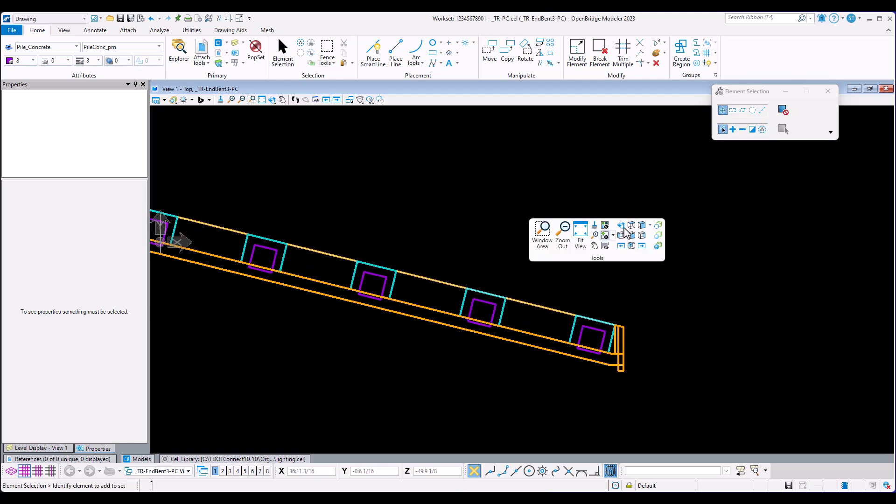
pyautogui.click(622, 227)
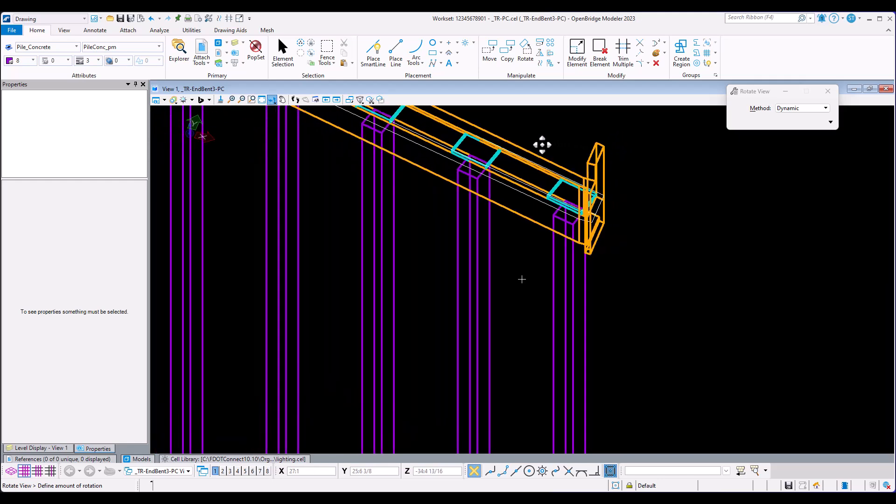
pyautogui.click(524, 139)
pyautogui.rightClick(522, 279)
pyautogui.scroll(5, 589, 199)
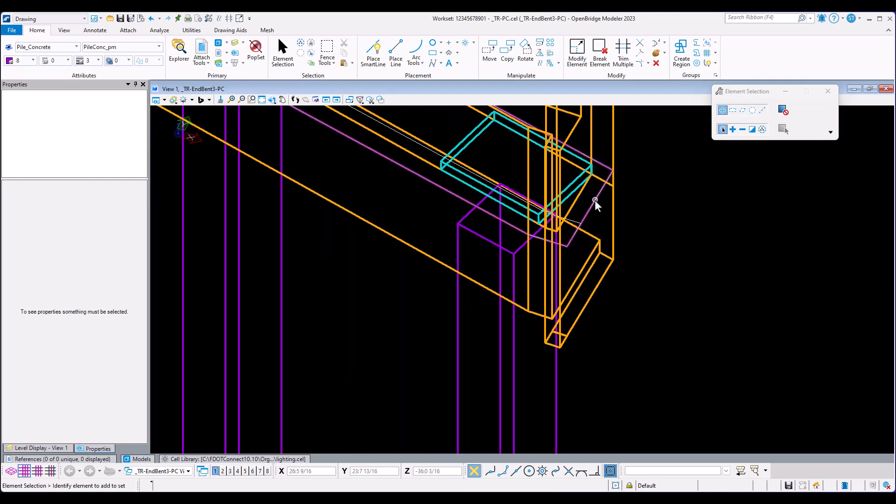
pyautogui.click(595, 200)
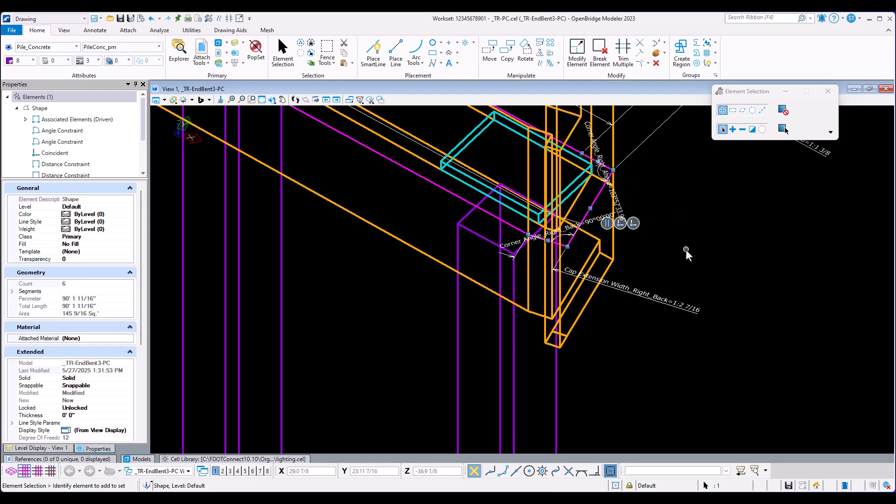
pyautogui.scroll(-2, 686, 250)
pyautogui.scroll(-3, 482, 206)
pyautogui.moveTo(482, 206); pyautogui.dragTo(562, 360, button='middle')
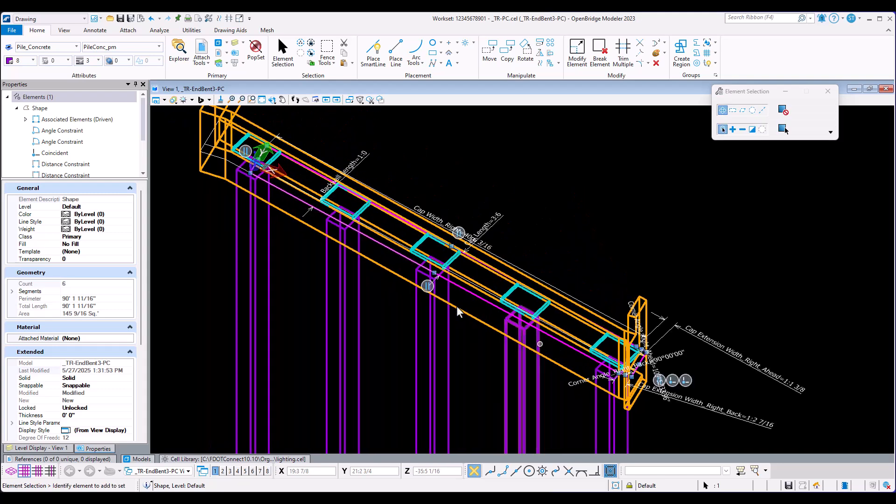
pyautogui.scroll(3, 197, 140)
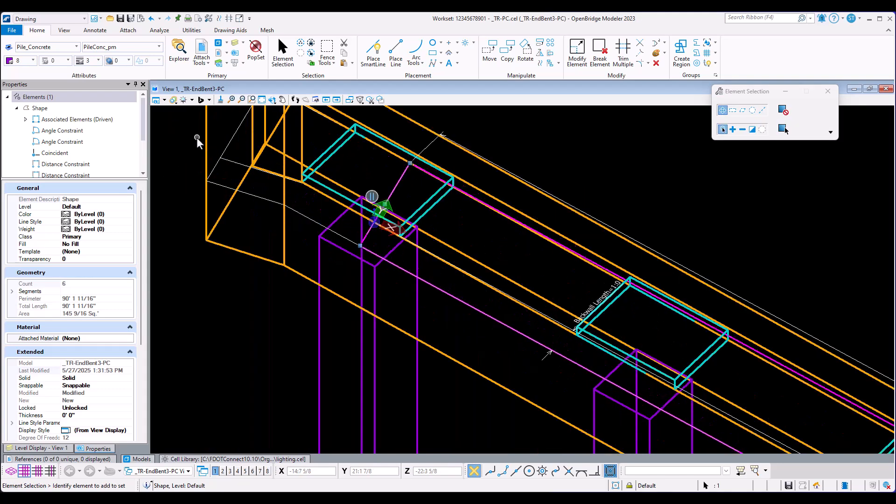
pyautogui.click(221, 169)
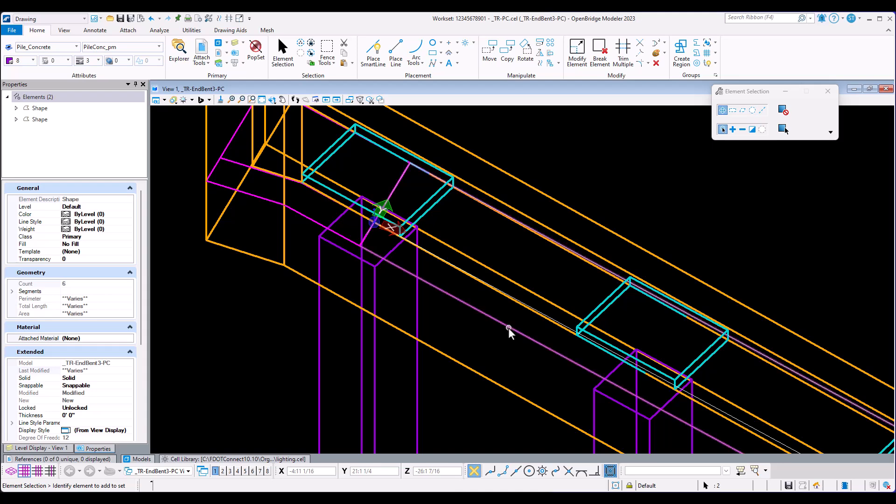
pyautogui.click(508, 347)
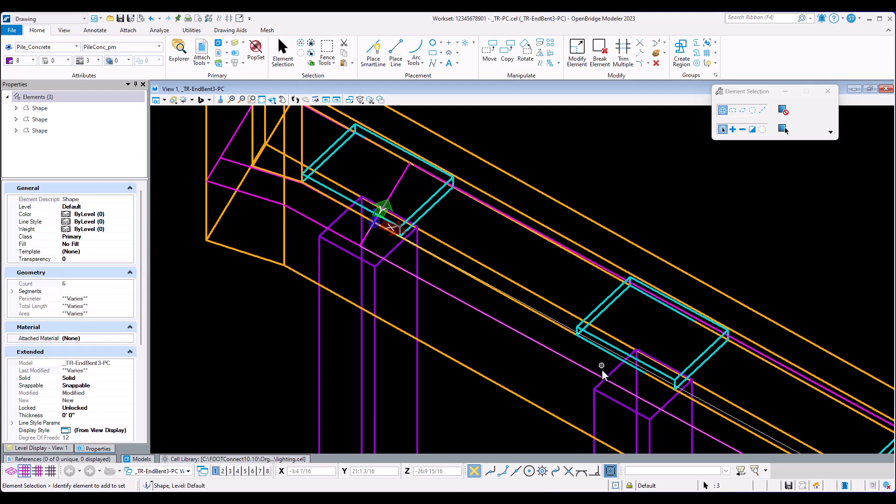
pyautogui.click(558, 343)
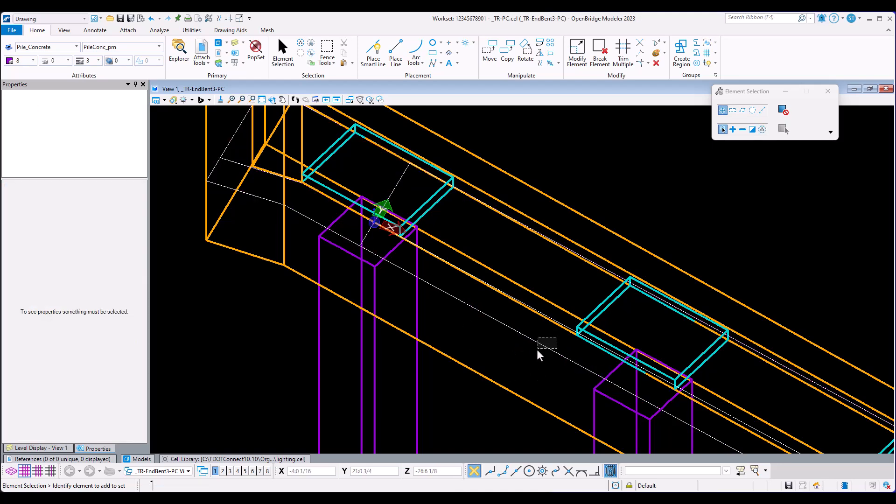
# Select the four profile shapes in the cap, set their element template to None and level to DDConstruction, and clear the selection.
pyautogui.click(537, 341)
pyautogui.click(294, 207)
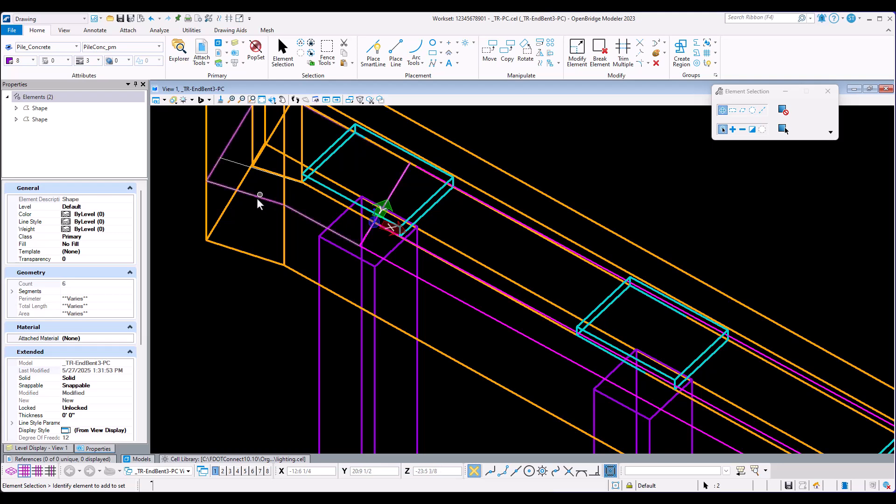
pyautogui.click(681, 372)
pyautogui.moveTo(728, 357); pyautogui.dragTo(441, 147, button='middle')
pyautogui.scroll(-6, 440, 148)
pyautogui.scroll(6, 655, 262)
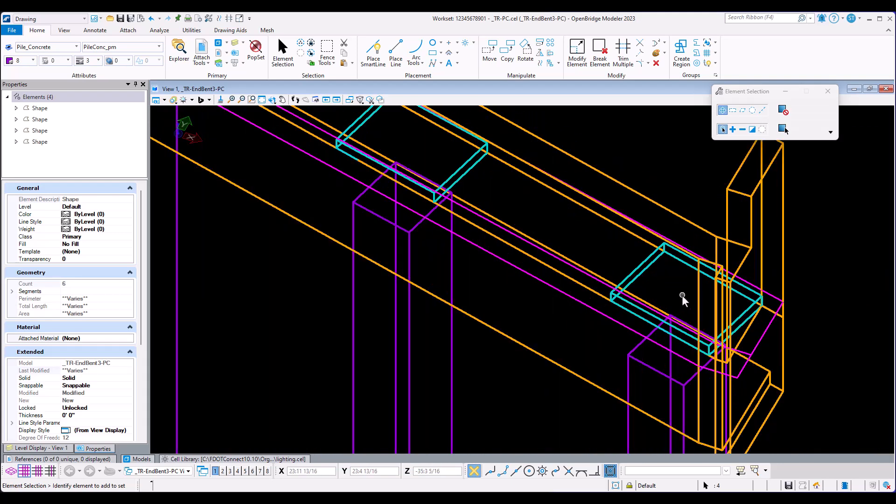
pyautogui.click(75, 47)
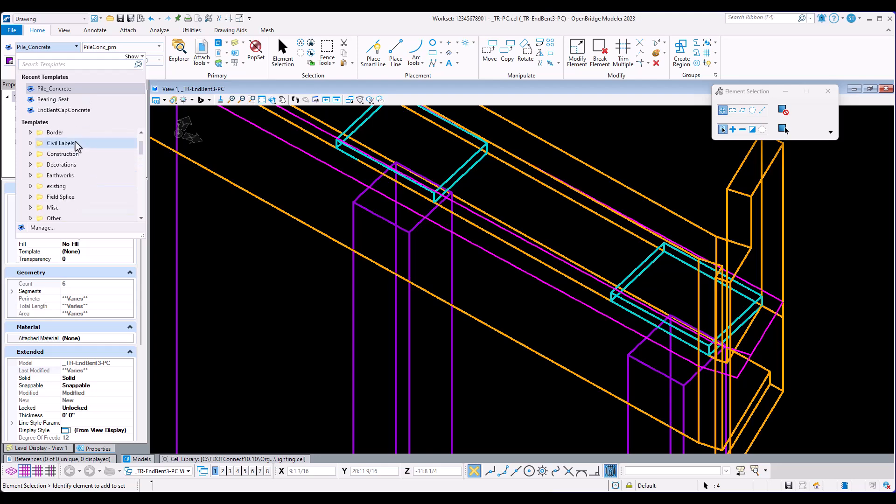
pyautogui.scroll(1, 75, 142)
pyautogui.click(63, 135)
pyautogui.click(149, 48)
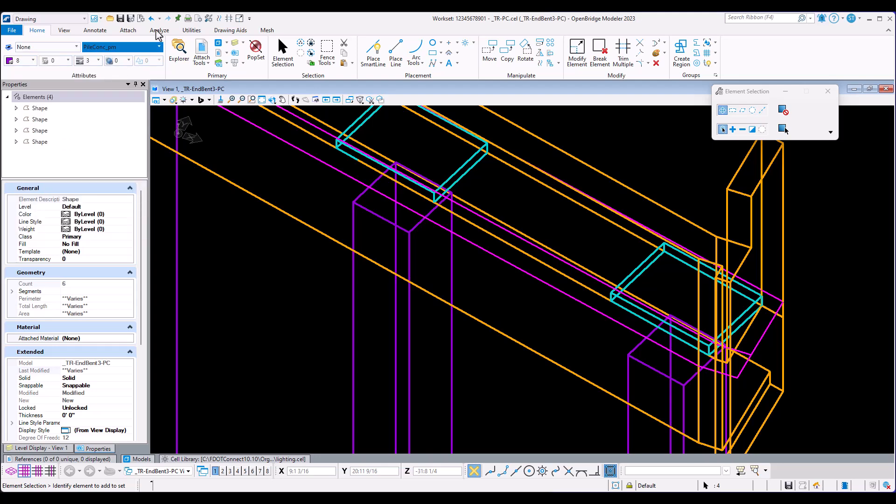
pyautogui.click(159, 47)
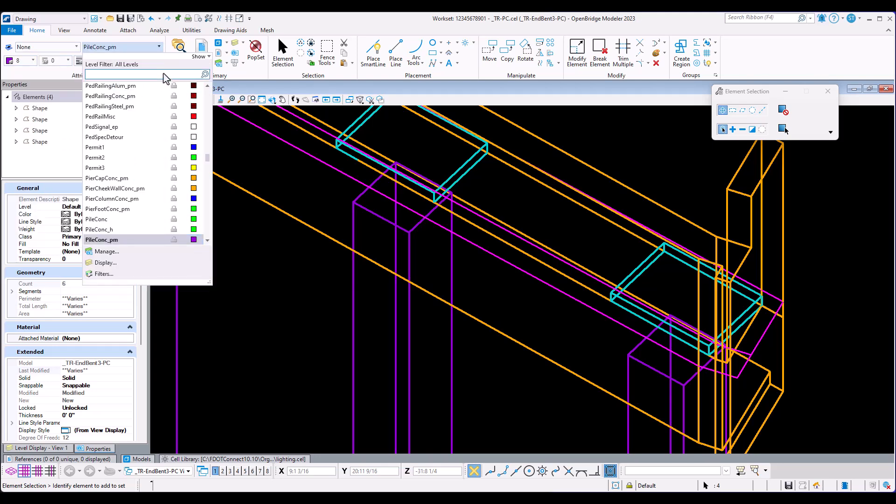
pyautogui.write('dd')
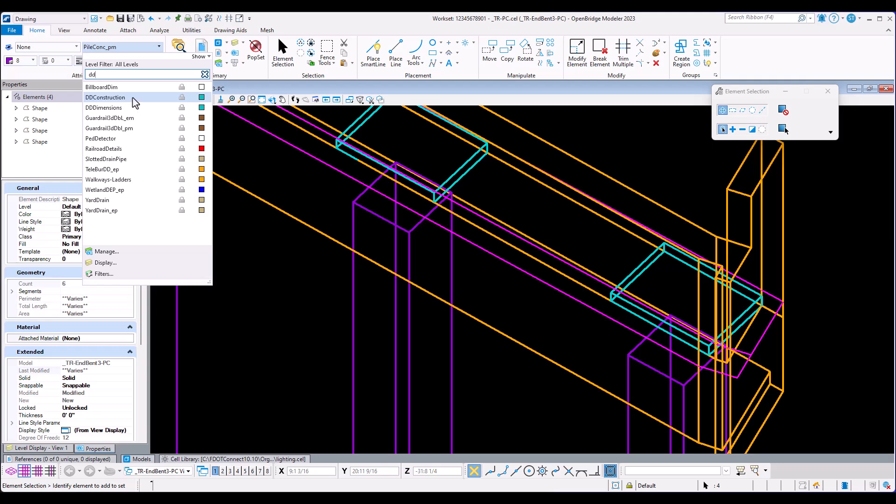
pyautogui.click(132, 97)
pyautogui.click(680, 164)
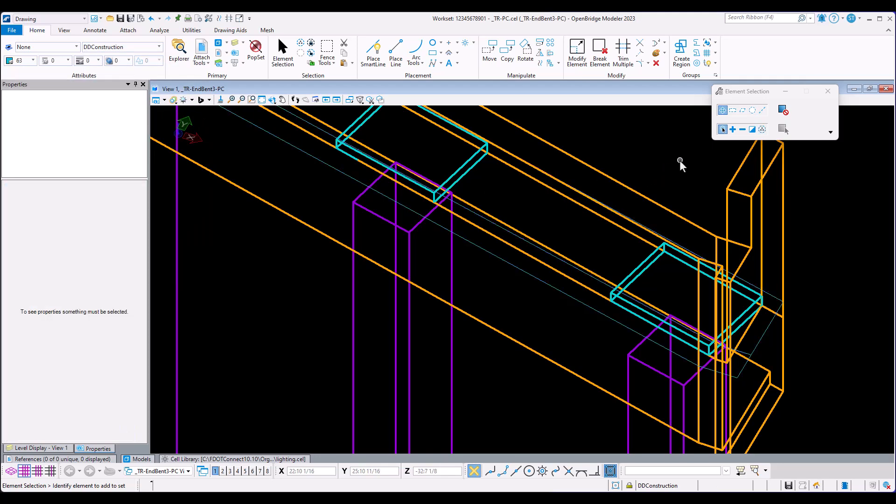
# Switch the workflow from Drawing to OpenBridge Modeler.
pyautogui.scroll(-2, 825, 420)
pyautogui.scroll(-1, 579, 182)
pyautogui.moveTo(577, 177); pyautogui.dragTo(497, 200, button='middle')
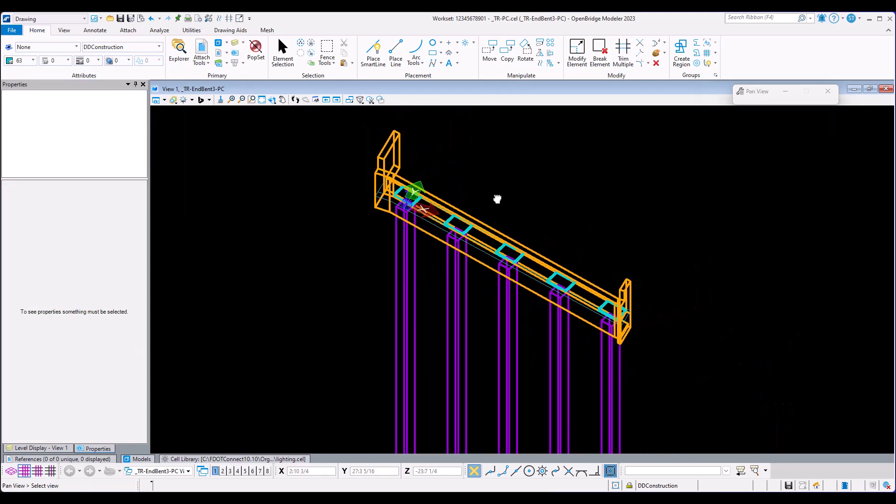
pyautogui.rightClick(497, 199)
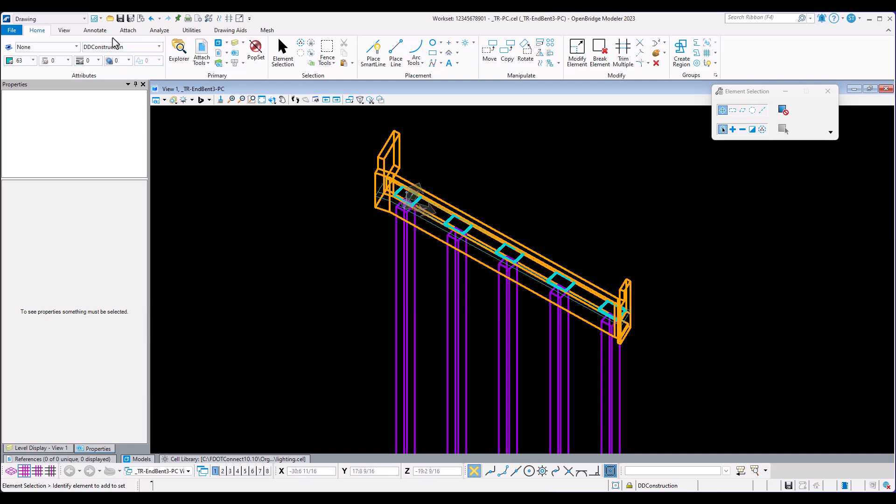
pyautogui.click(66, 18)
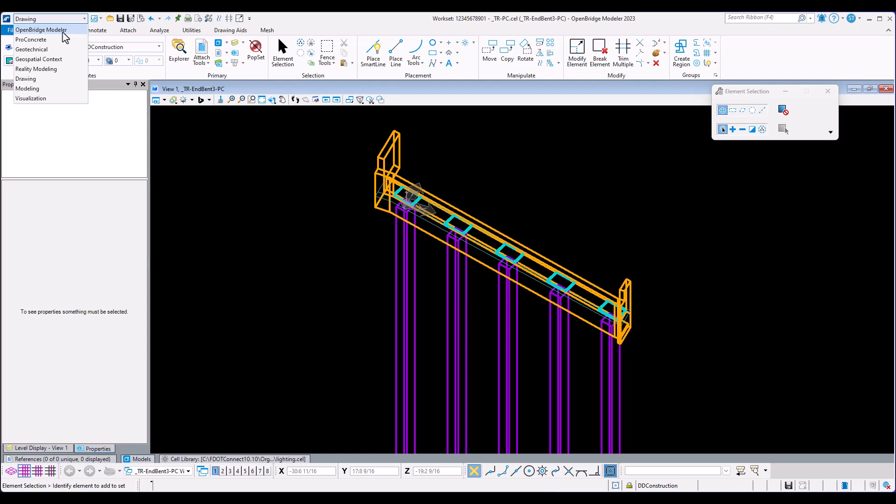
pyautogui.click(41, 30)
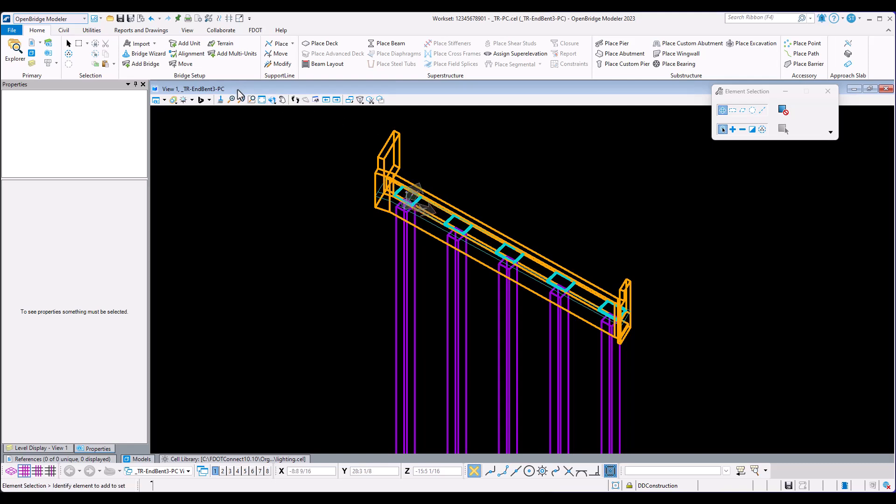
# Start the parametric cell Assign Tag tool and tag the end bent cap solid as Cap.
pyautogui.click(91, 31)
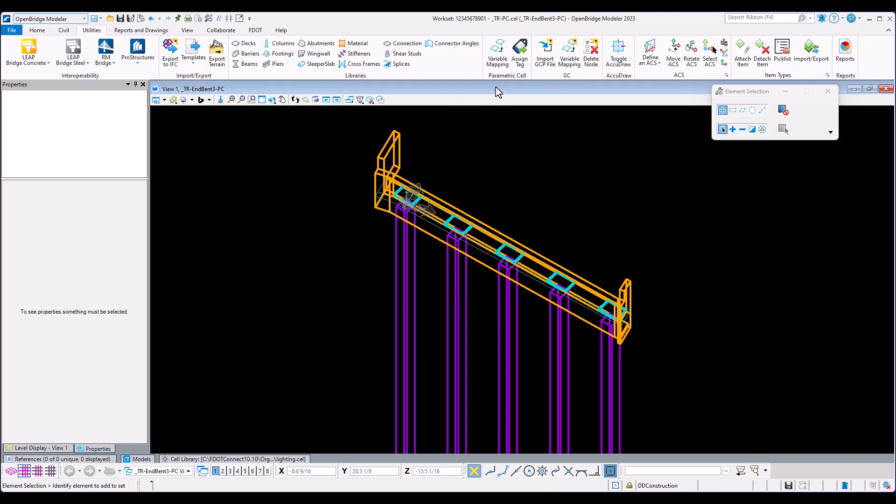
pyautogui.click(517, 61)
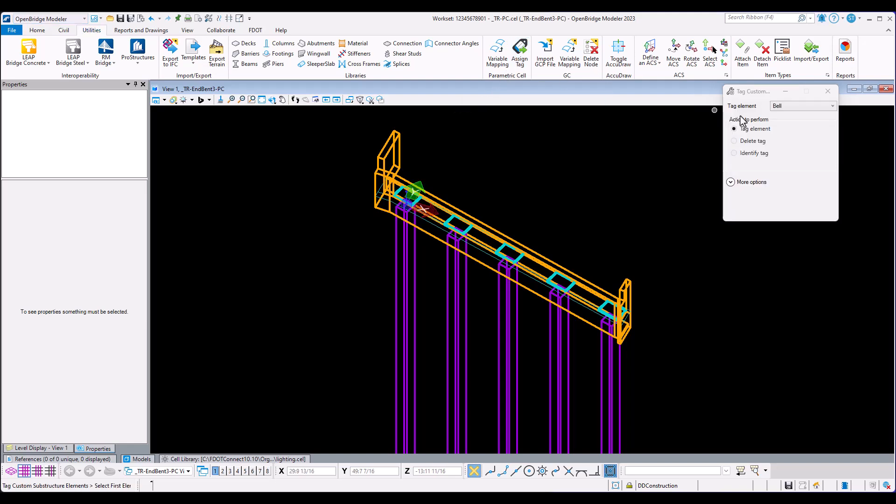
pyautogui.click(786, 107)
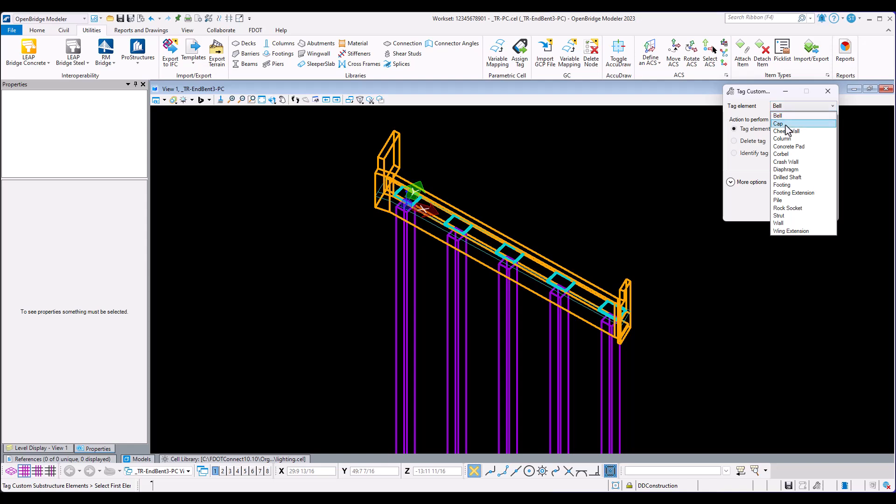
pyautogui.click(784, 124)
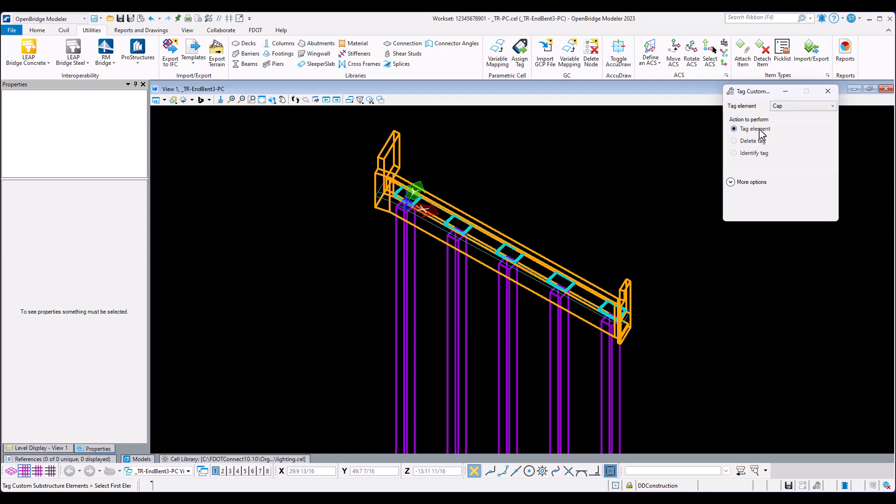
pyautogui.click(731, 182)
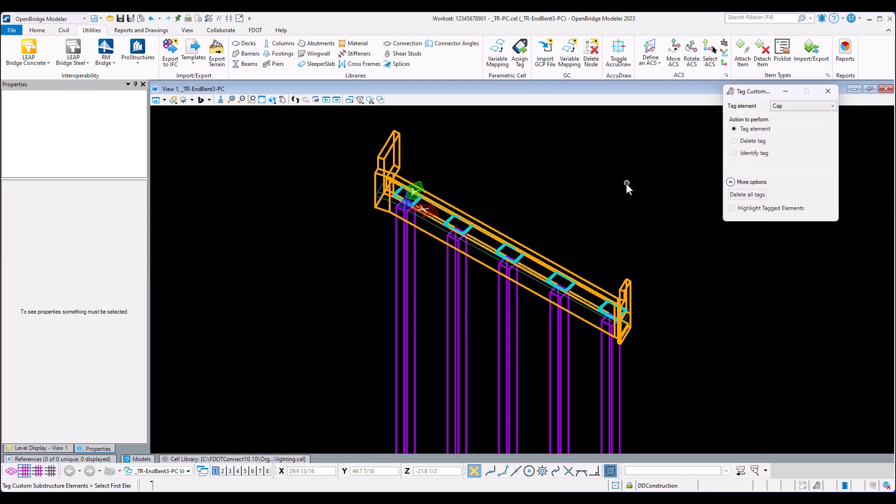
pyautogui.scroll(2, 480, 219)
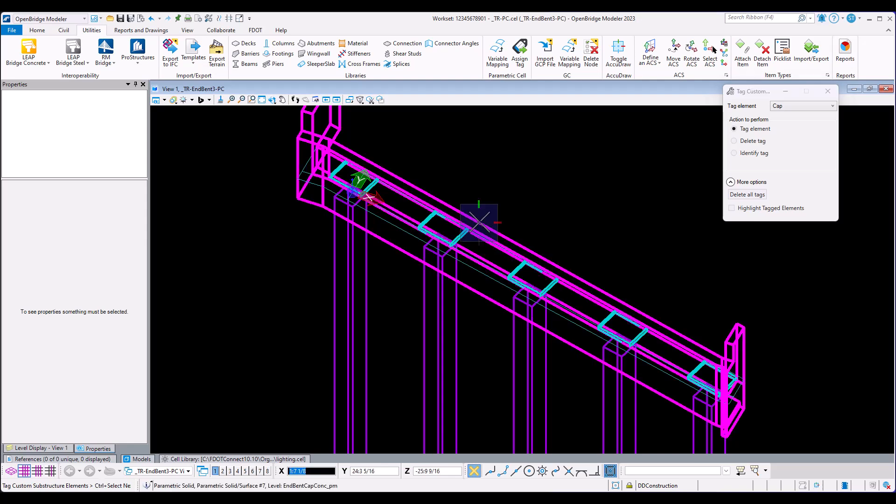
pyautogui.click(609, 164)
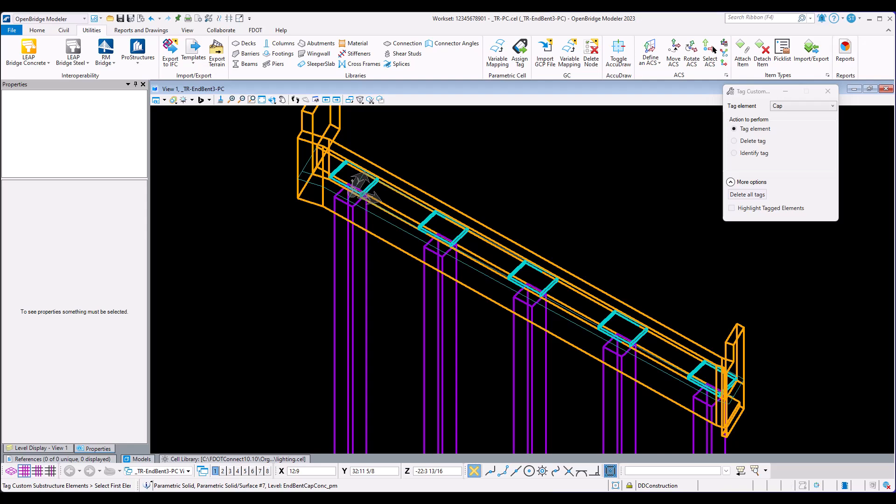
# Tag all five pile solids beneath the cap as Pile.
pyautogui.click(780, 106)
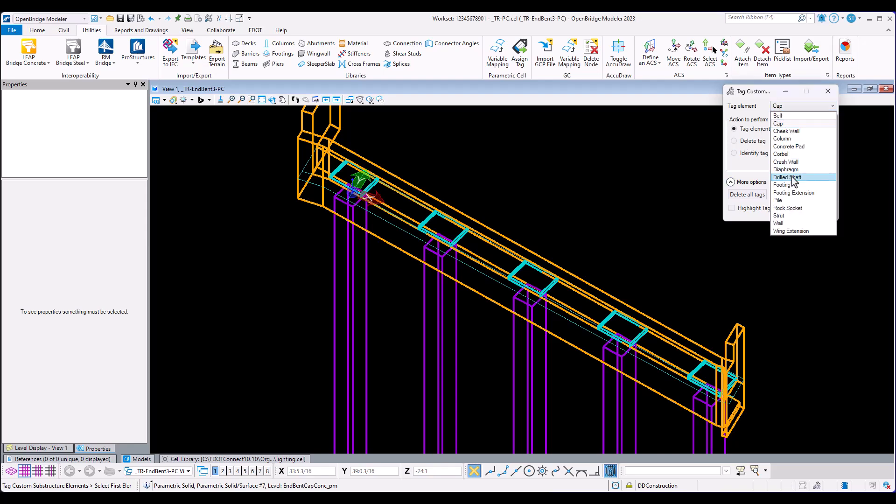
pyautogui.click(778, 200)
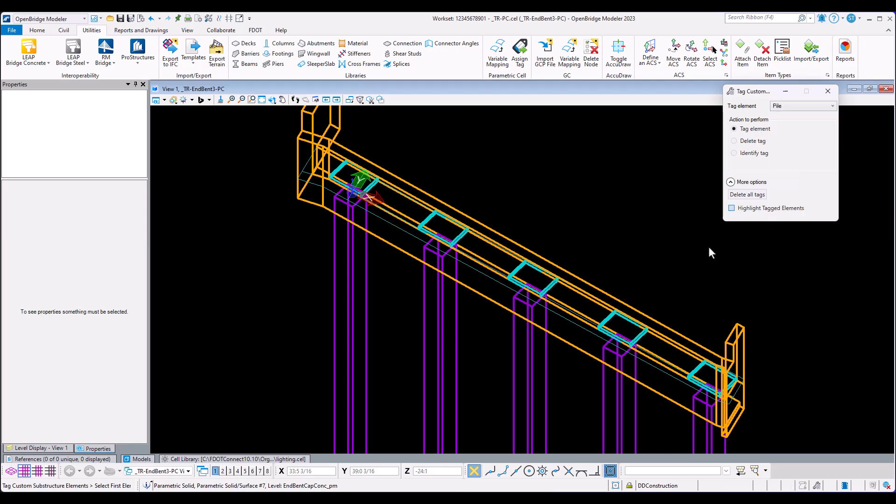
pyautogui.click(365, 268)
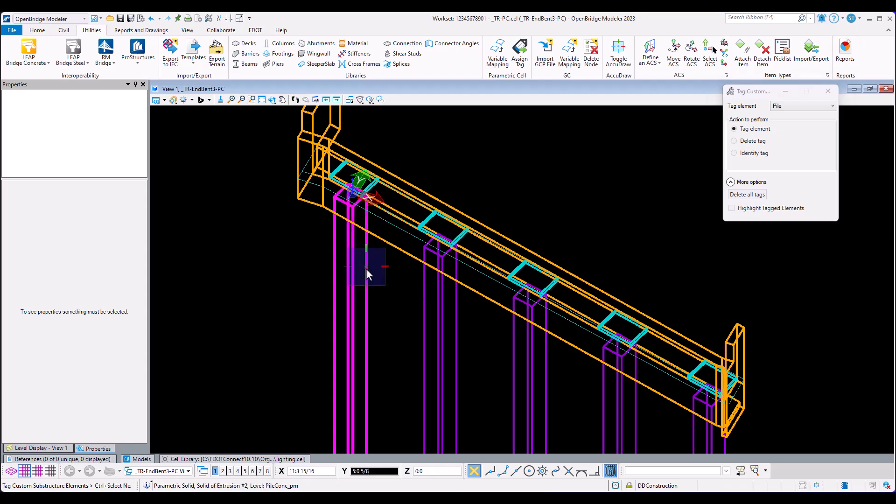
pyautogui.click(424, 325)
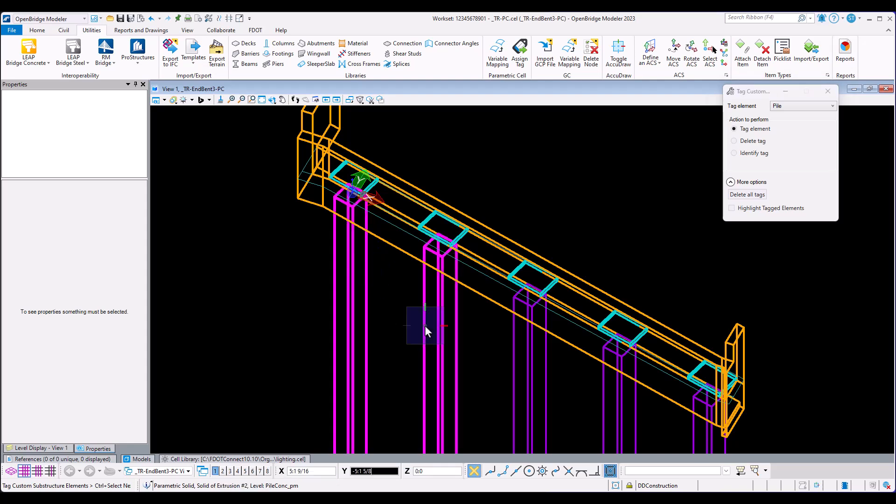
pyautogui.click(514, 347)
pyautogui.click(604, 386)
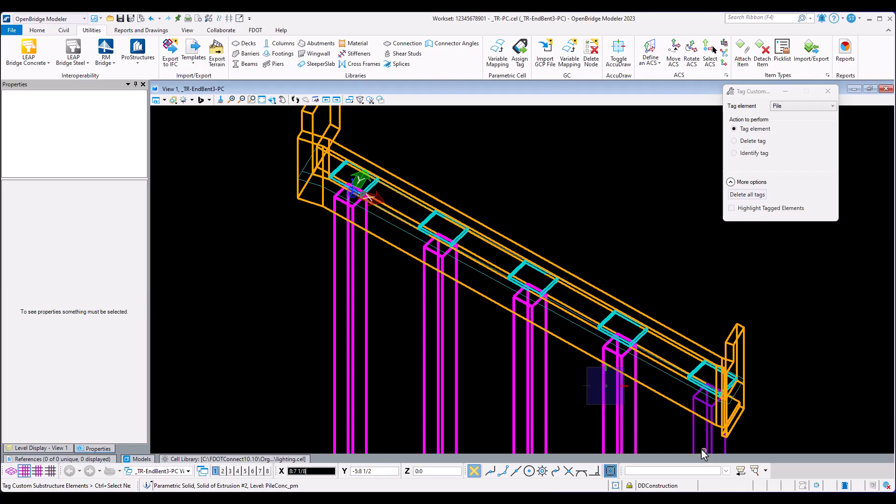
pyautogui.click(695, 443)
pyautogui.click(614, 198)
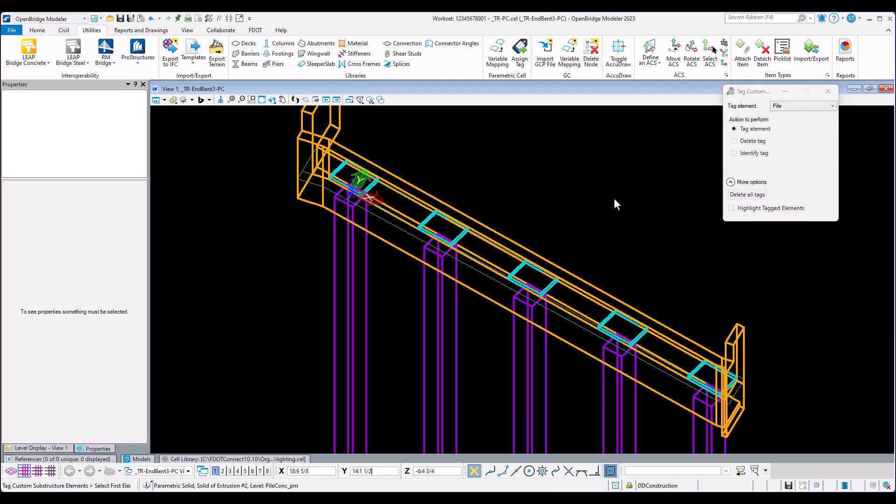
# Tag the five bearing seats on top of the cap as Cap and close the tagging settings.
pyautogui.click(793, 107)
pyautogui.click(812, 124)
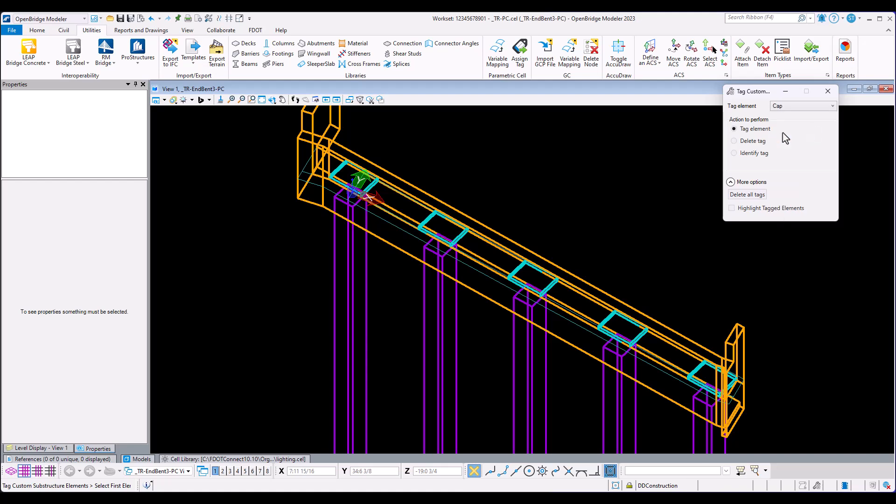
pyautogui.click(340, 166)
pyautogui.keyDown('ctrl'); pyautogui.click(425, 222); pyautogui.keyUp('ctrl')
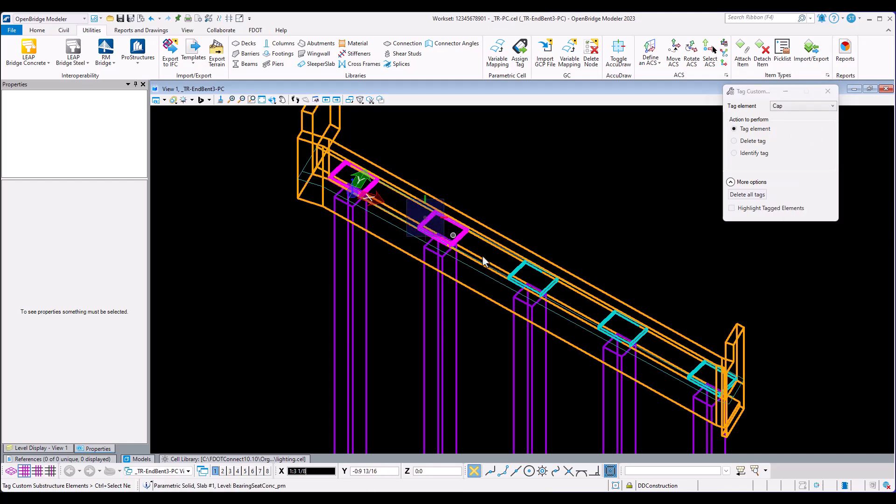
pyautogui.keyDown('ctrl'); pyautogui.click(520, 270); pyautogui.keyUp('ctrl')
pyautogui.keyDown('ctrl'); pyautogui.click(610, 320); pyautogui.keyUp('ctrl')
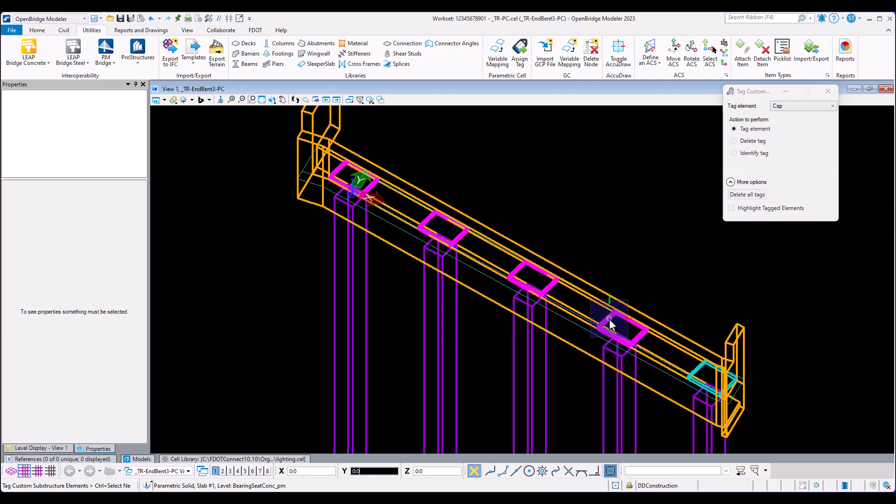
pyautogui.keyDown('ctrl'); pyautogui.click(694, 373); pyautogui.keyUp('ctrl')
pyautogui.click(617, 192)
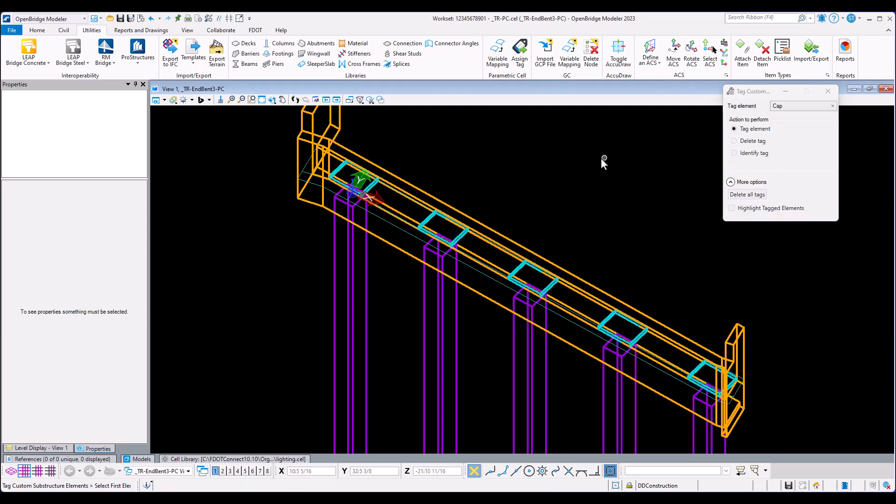
pyautogui.click(827, 91)
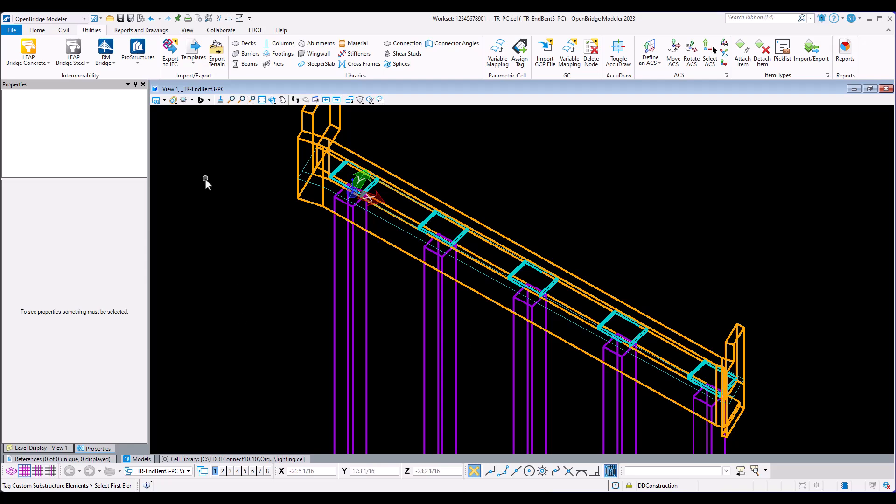
# Make EndBentCapConc_pm the active level and turn off the display of the DDConstruction level.
pyautogui.click(37, 30)
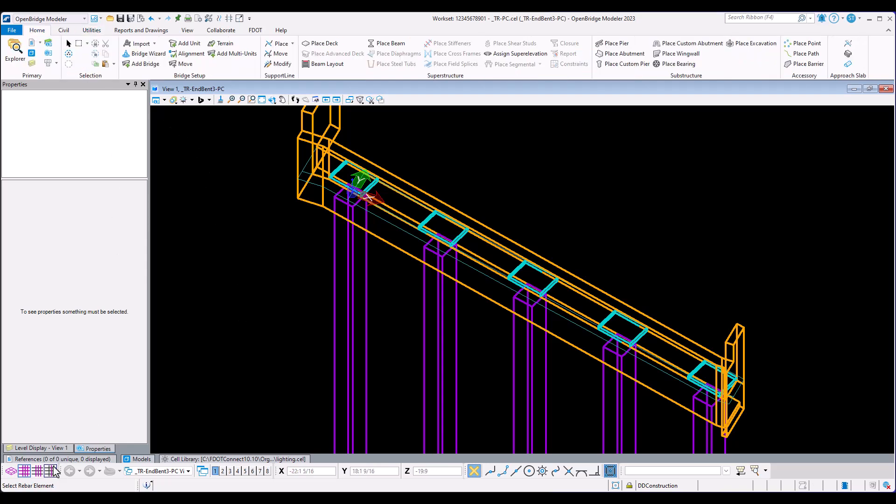
pyautogui.click(52, 450)
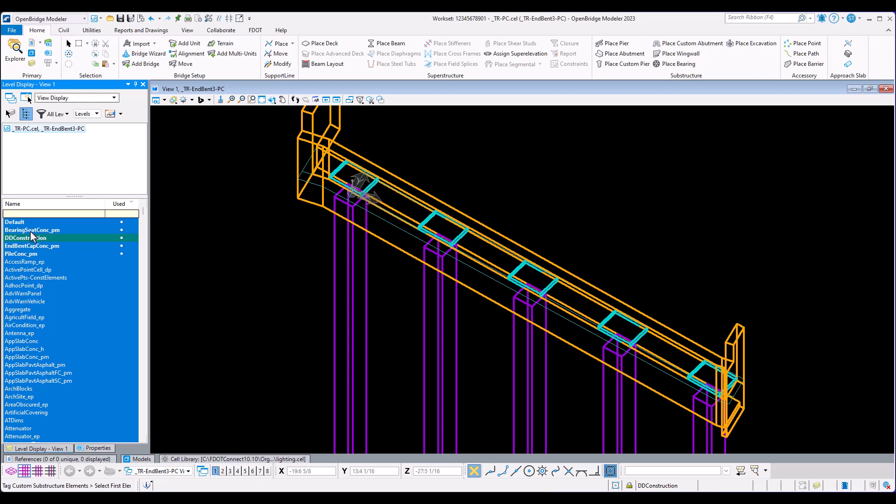
pyautogui.doubleClick(35, 245)
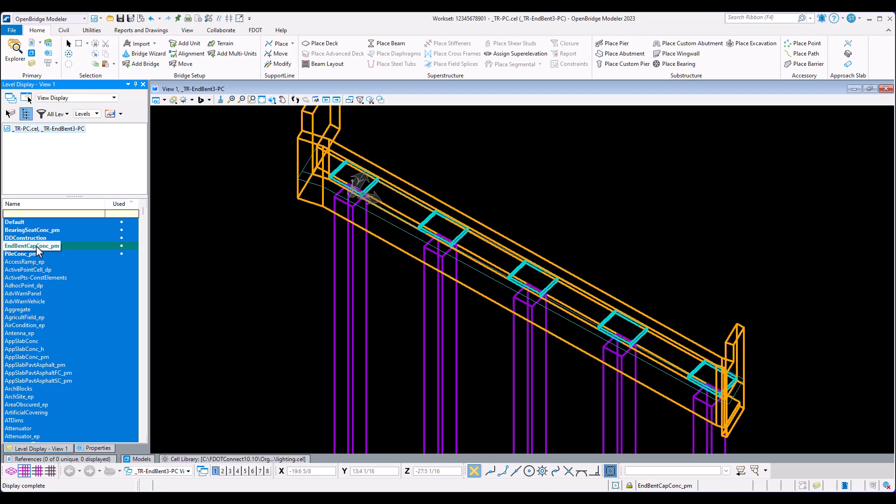
pyautogui.click(45, 239)
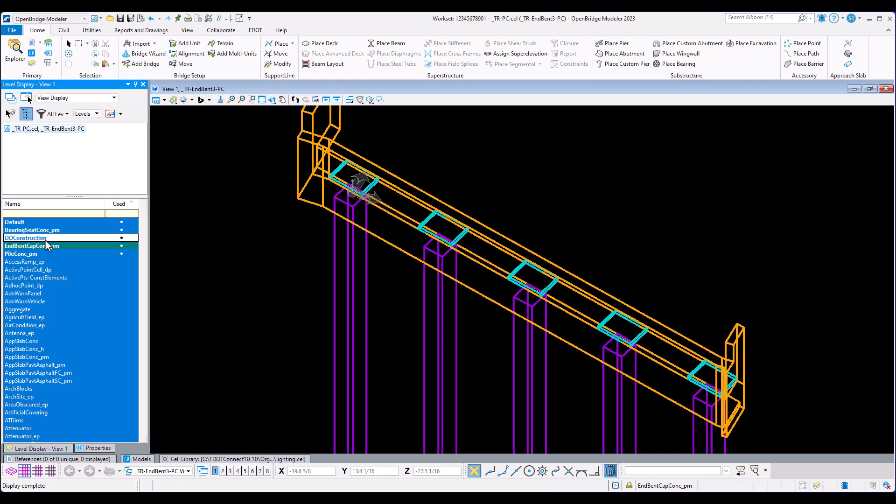
pyautogui.click(195, 240)
pyautogui.scroll(-2, 243, 295)
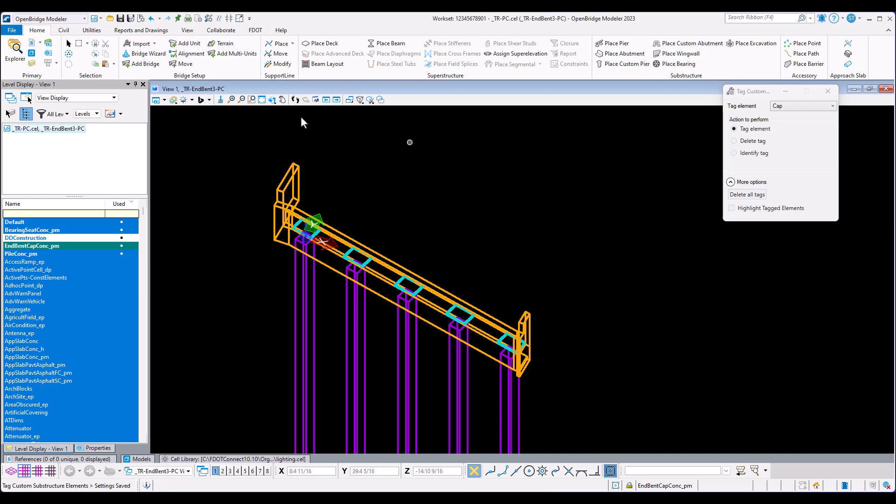
pyautogui.click(252, 99)
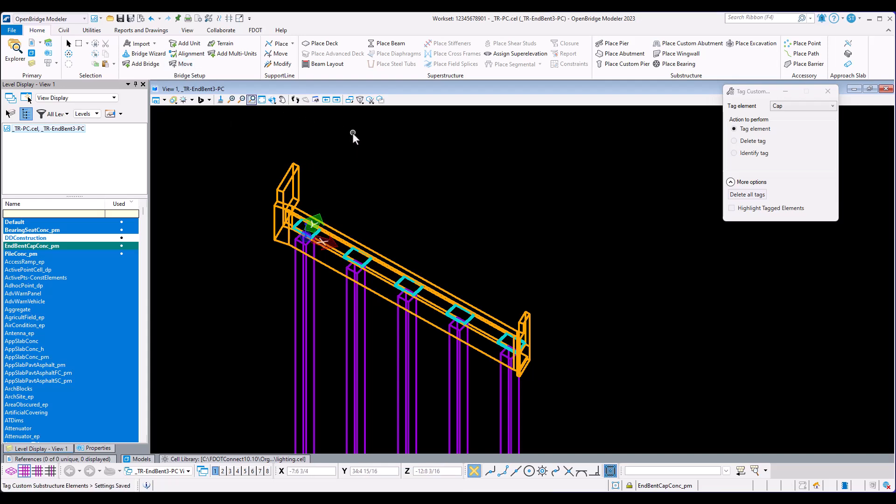